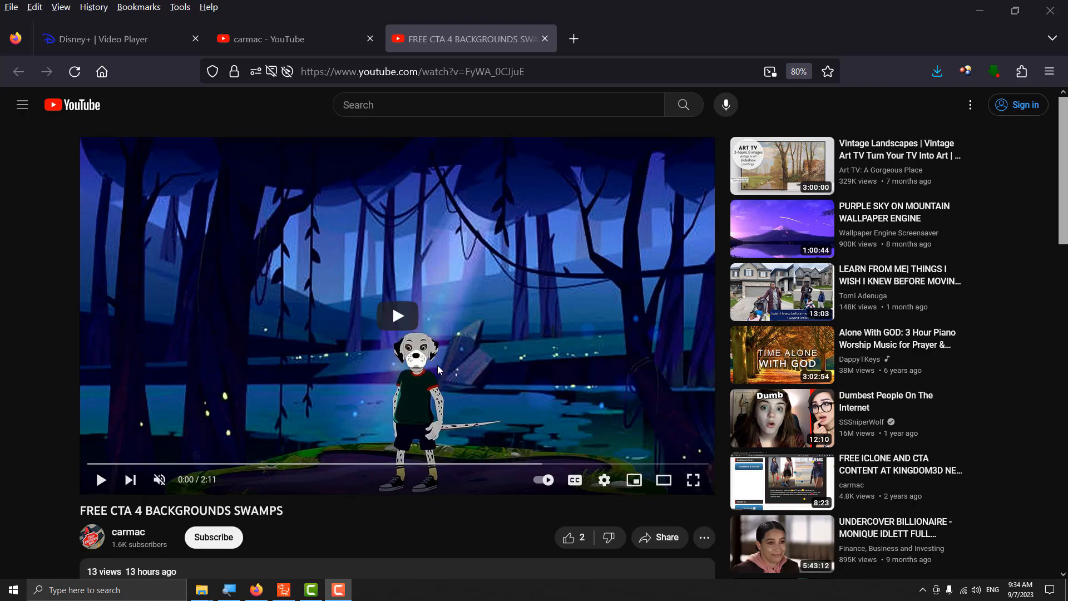
# Step: Expand the description of the FREE CTA 4 BACKGROUNDS SWAMPS video and highlight its mega.nz download link under screen magnification
pyautogui.scroll(-5, 328, 342)
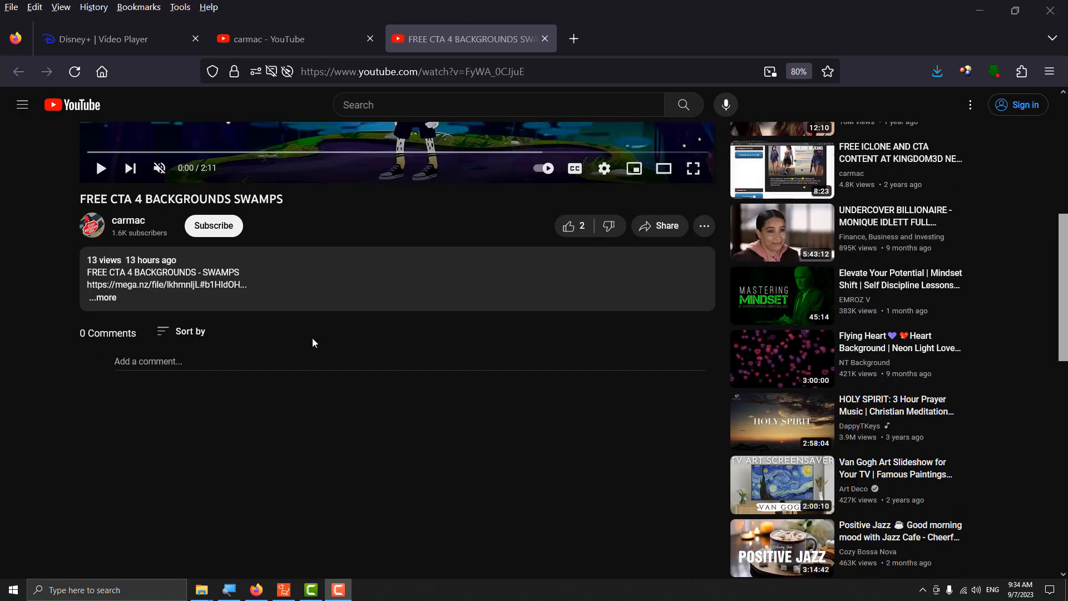
pyautogui.click(181, 296)
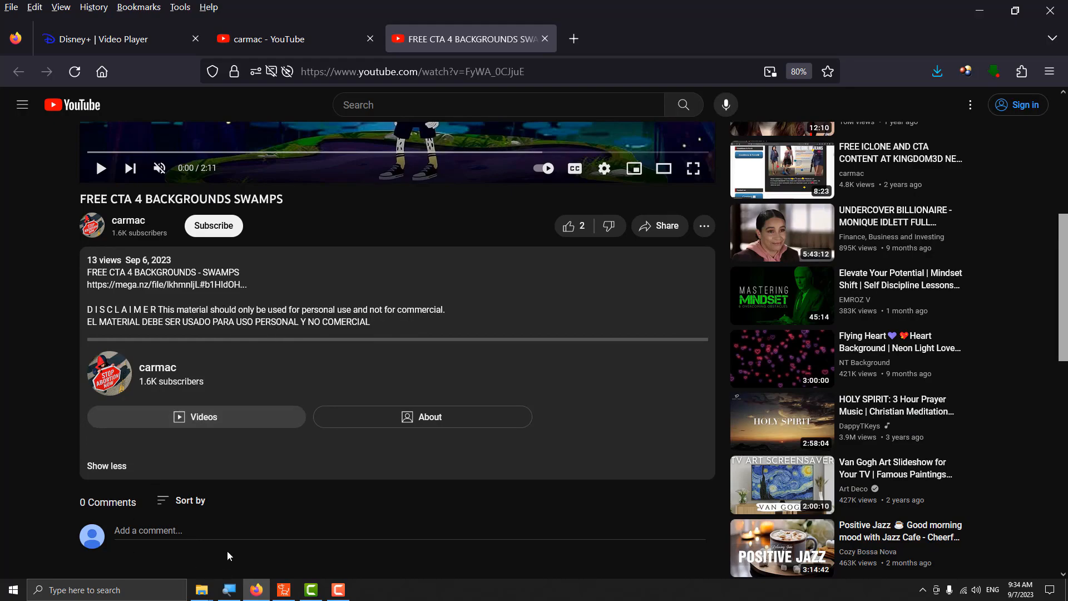
pyautogui.click(229, 590)
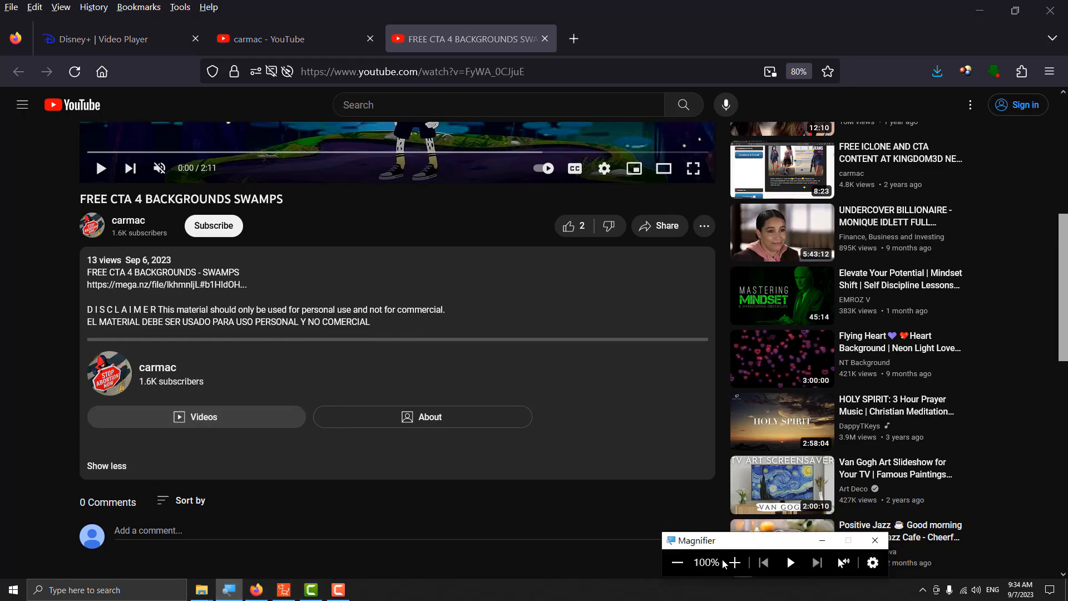
pyautogui.click(734, 563)
pyautogui.click(734, 562)
pyautogui.click(734, 563)
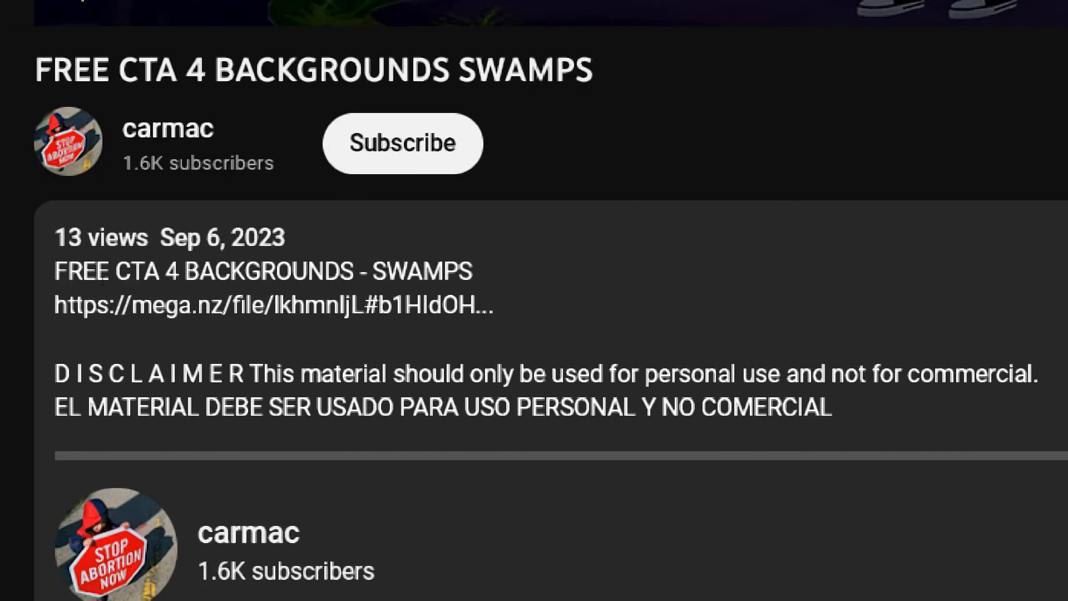
pyautogui.moveTo(85, 285); pyautogui.dragTo(242, 295)
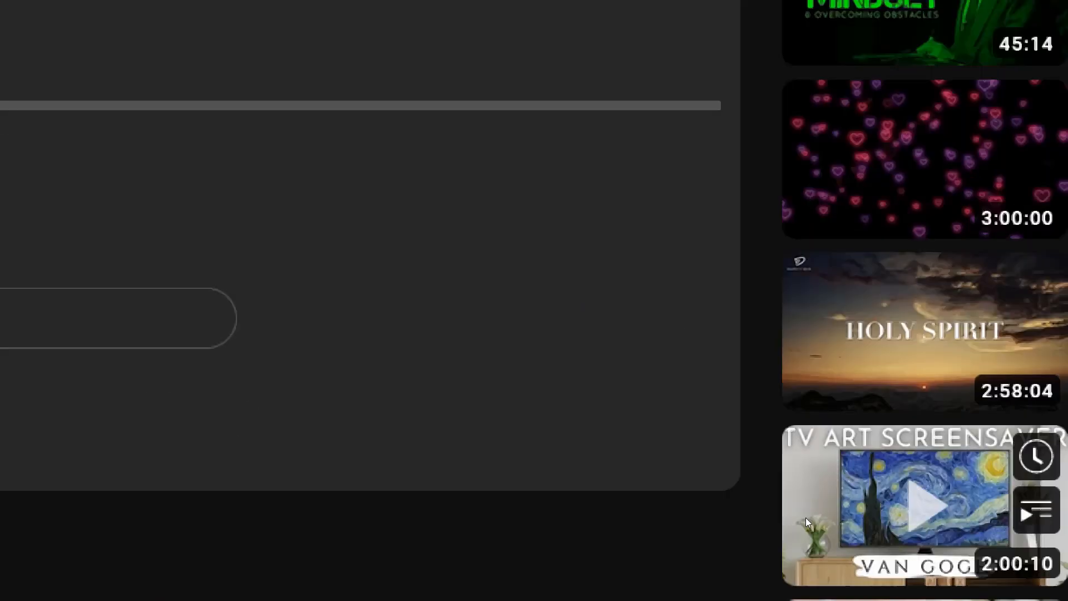
# Step: Return the screen magnification to 100%
pyautogui.press('super+plus')
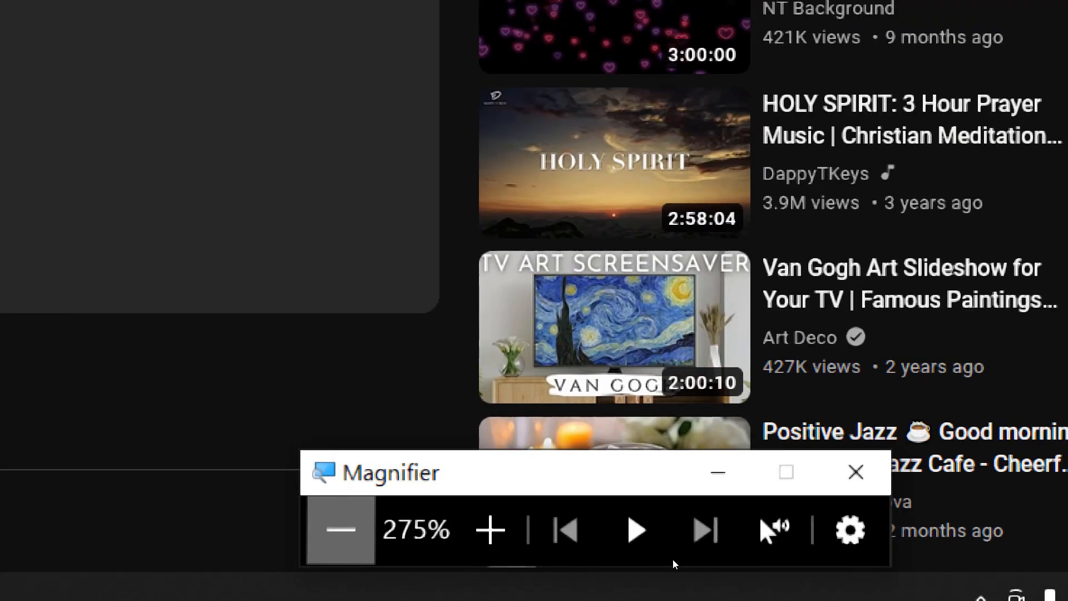
pyautogui.press('super+minus')
pyautogui.press('super+minus')
pyautogui.press('super+minus')
pyautogui.press('super+minus')
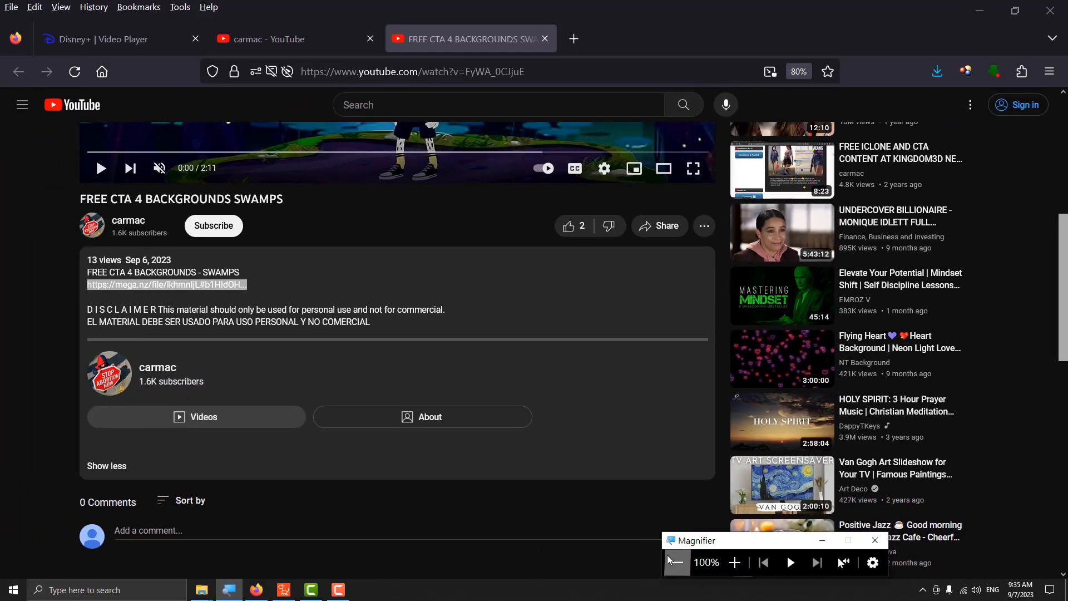
# Step: Play the swamps video and hold it paused at 0:36 on the toxic swamp background with the pipe and barrels
pyautogui.scroll(5, 471, 386)
pyautogui.click(403, 325)
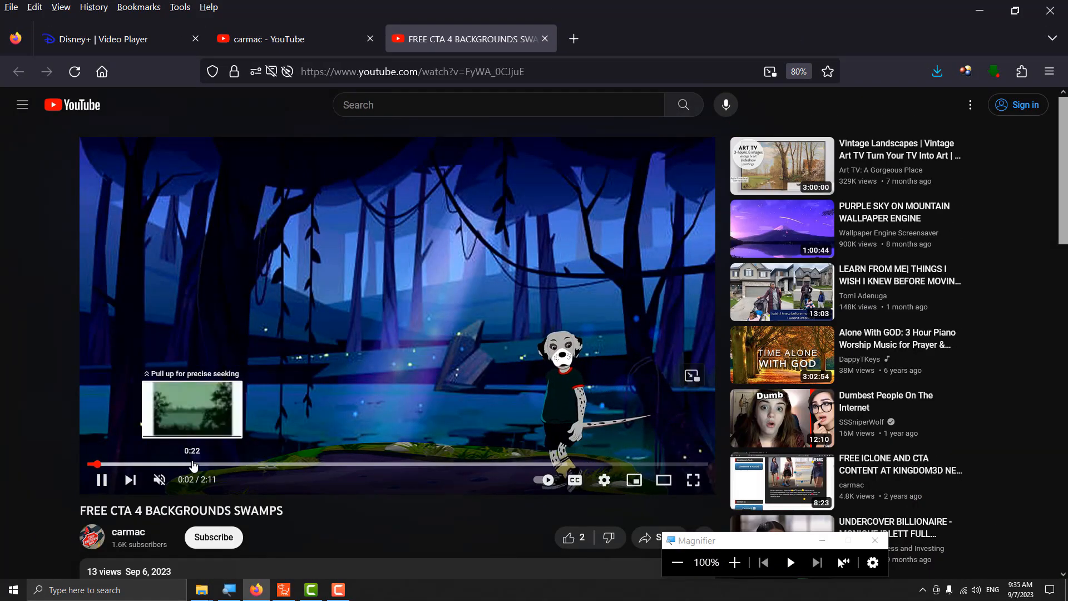
pyautogui.click(193, 464)
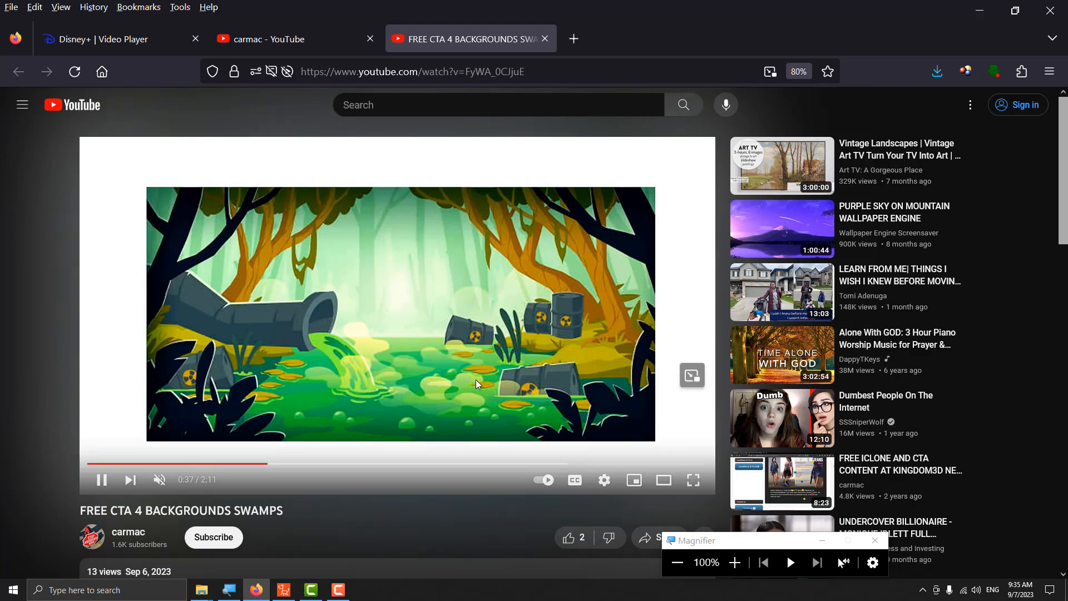
pyautogui.click(263, 463)
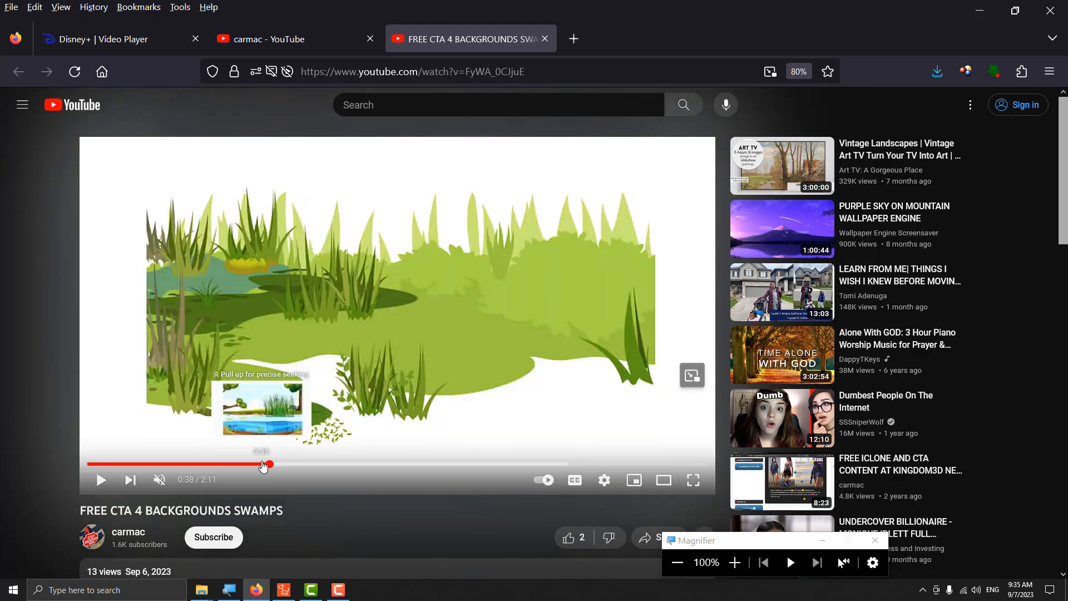
pyautogui.click(260, 463)
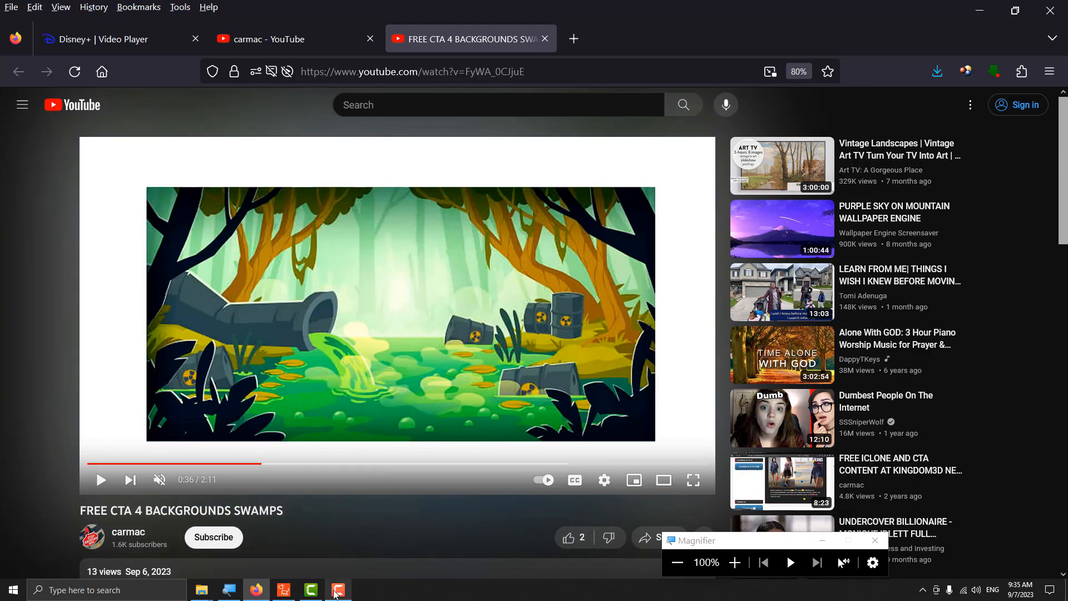
# Step: Switch to Cartoon Animator 4, play the animated toxic swamp scene and pause it at frame 159
pyautogui.moveTo(335, 593)
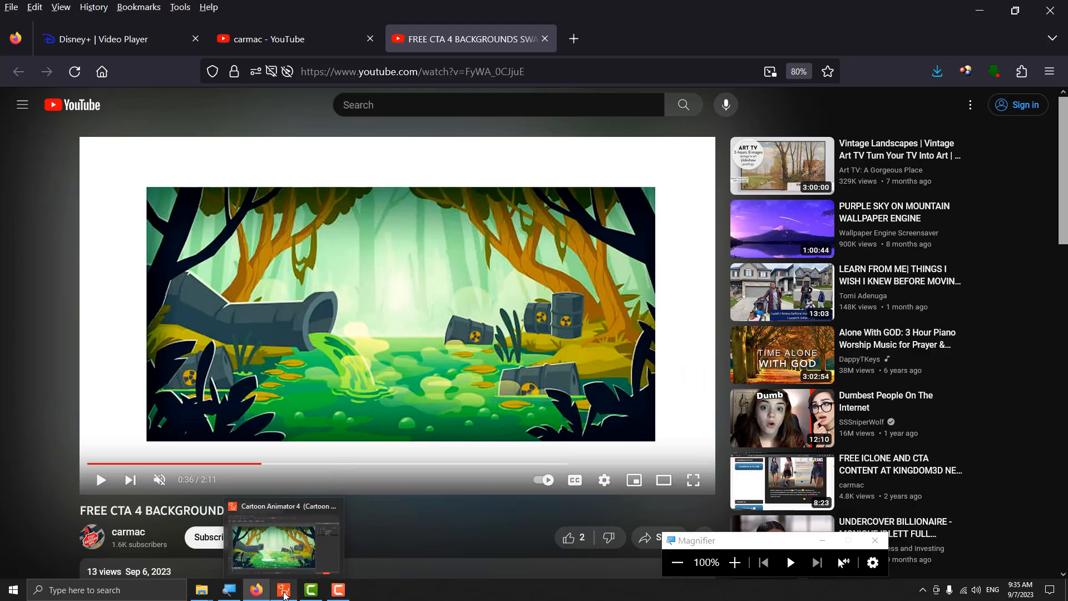
pyautogui.click(284, 590)
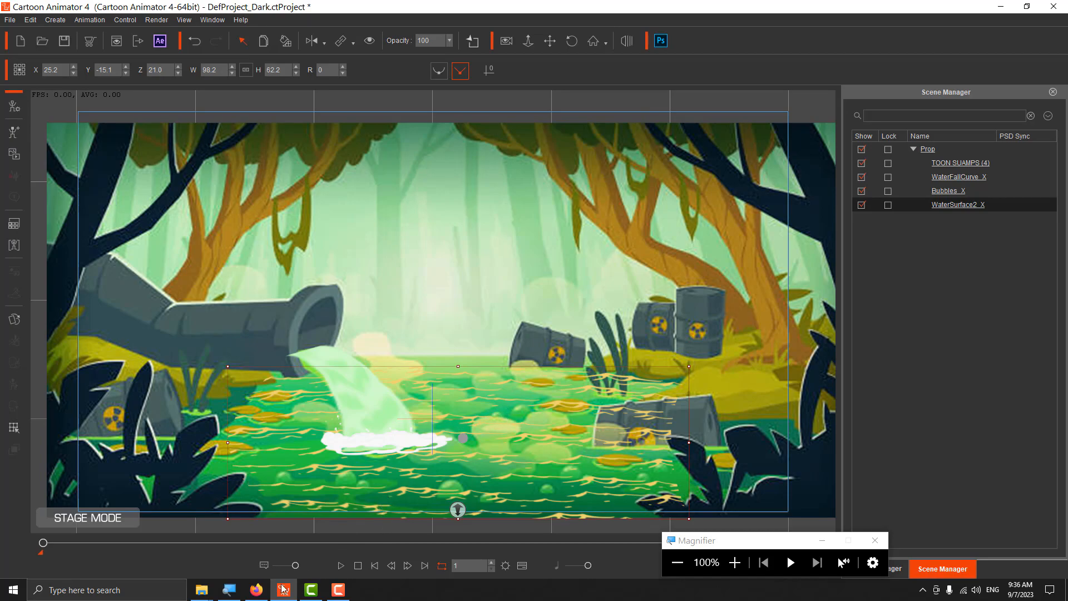
pyautogui.click(340, 566)
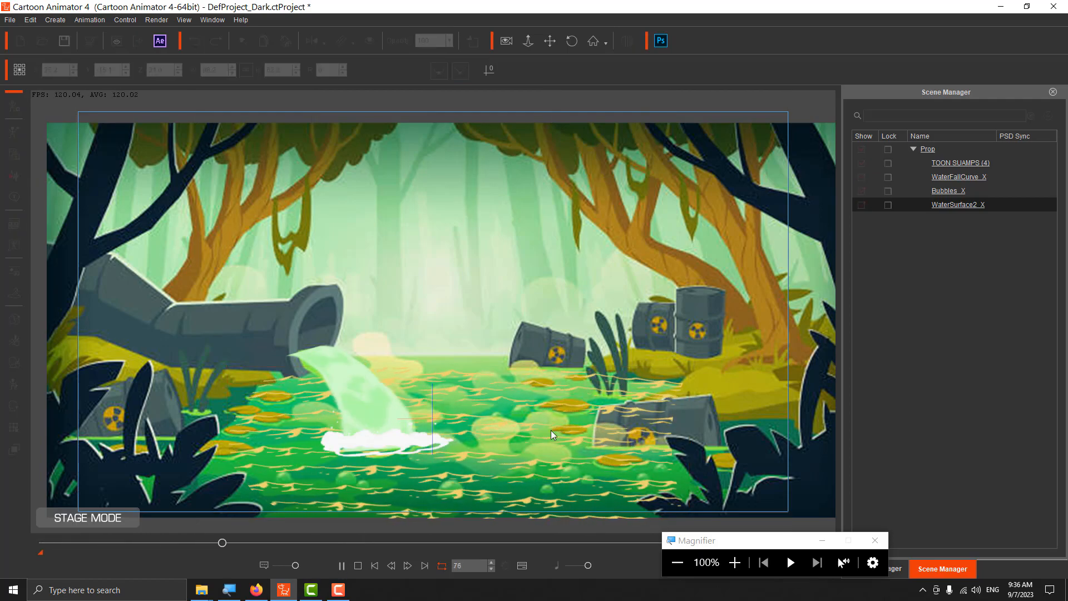
pyautogui.click(341, 566)
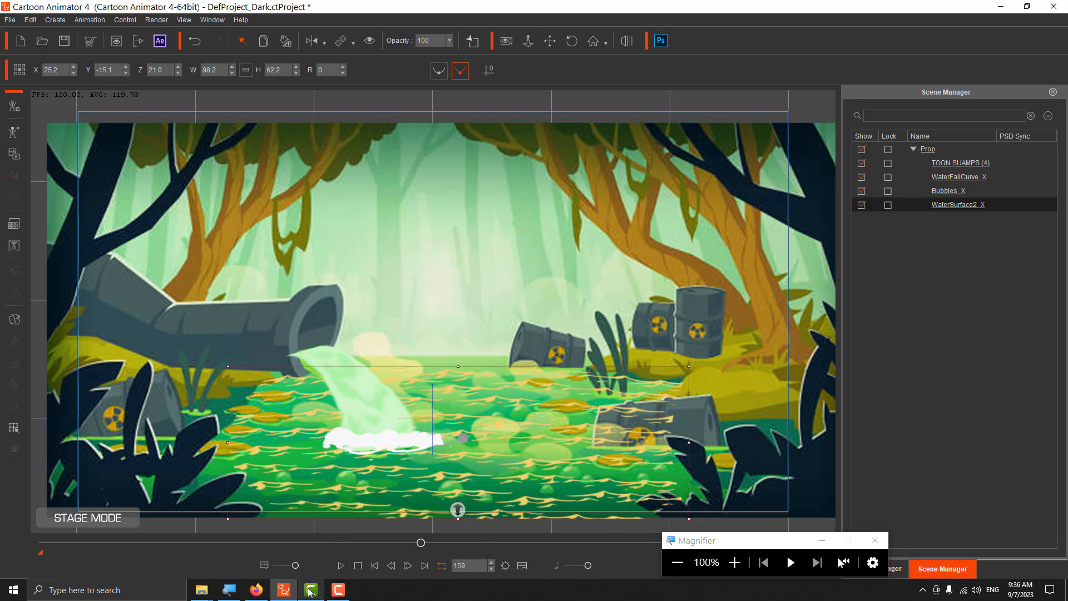
# Step: Return to the swamps video in Firefox, view the paused toxic swamp background in full screen, and leave full screen
pyautogui.moveTo(310, 590)
pyautogui.click(256, 590)
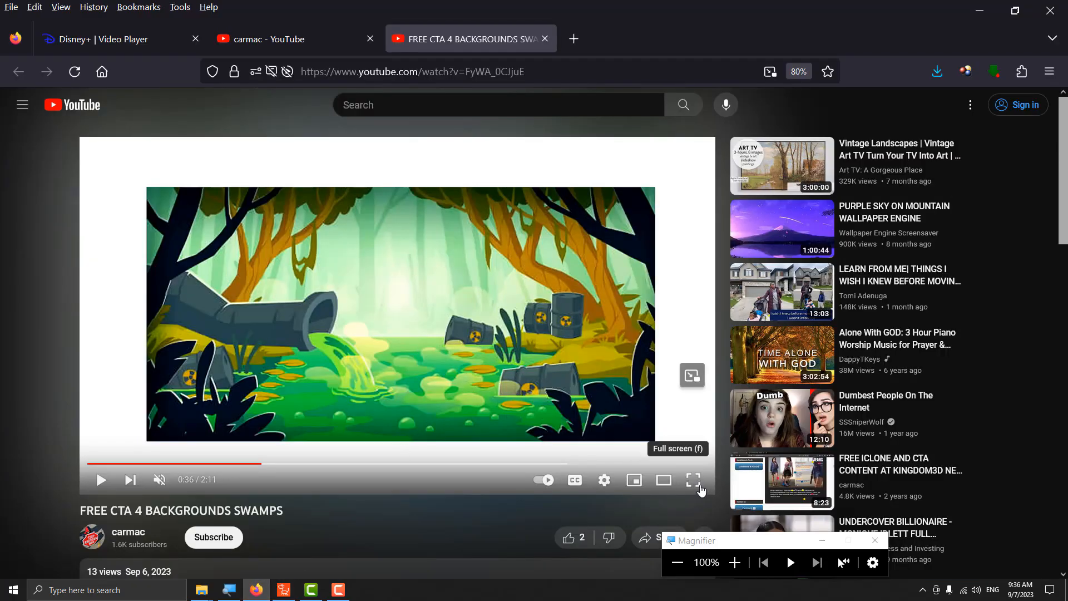
pyautogui.click(700, 490)
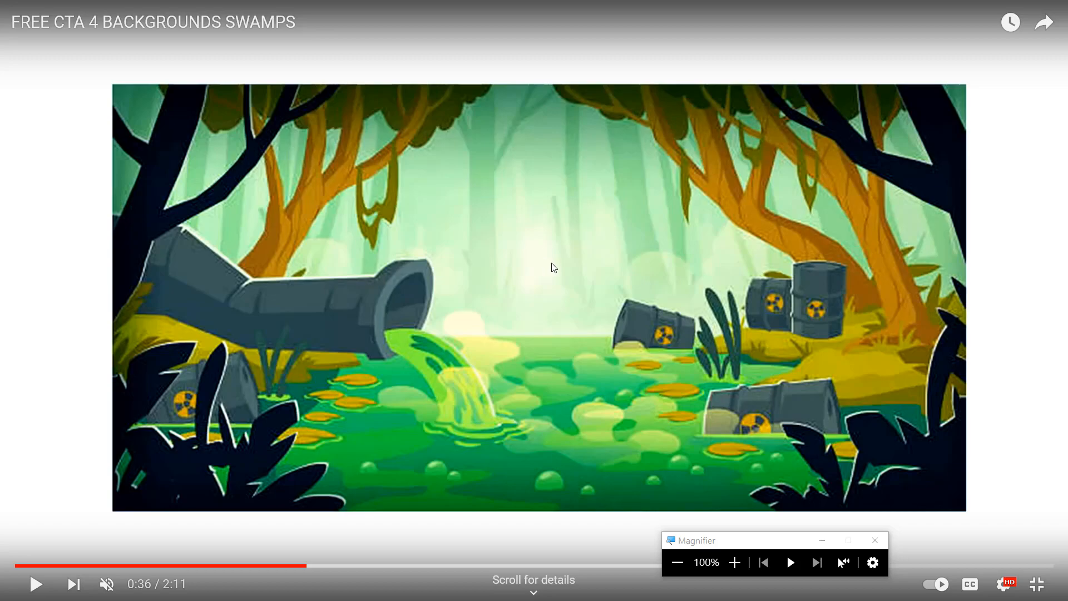
pyautogui.press('super+shift+s')
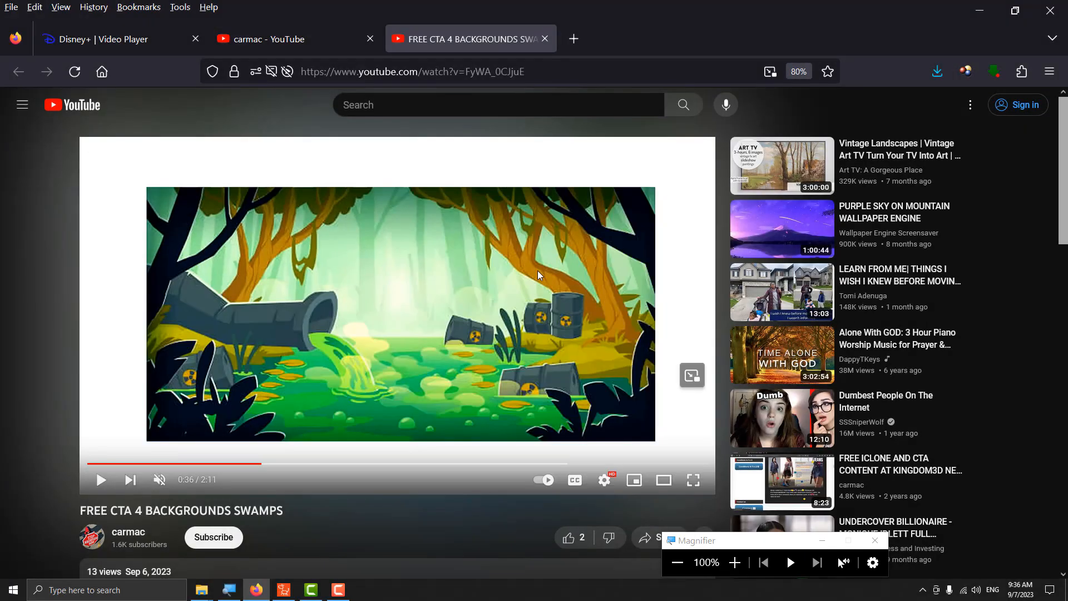
# Step: Switch to the creator's already open YouTube channel page and browse to its created playlists
pyautogui.click(312, 36)
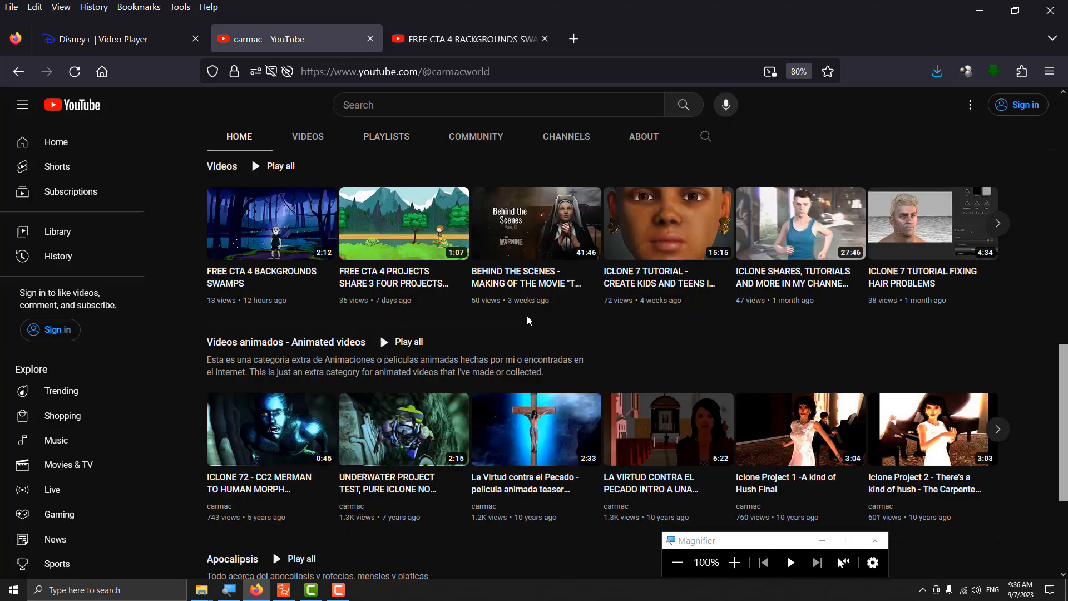
pyautogui.scroll(2, 481, 336)
pyautogui.scroll(5, 481, 336)
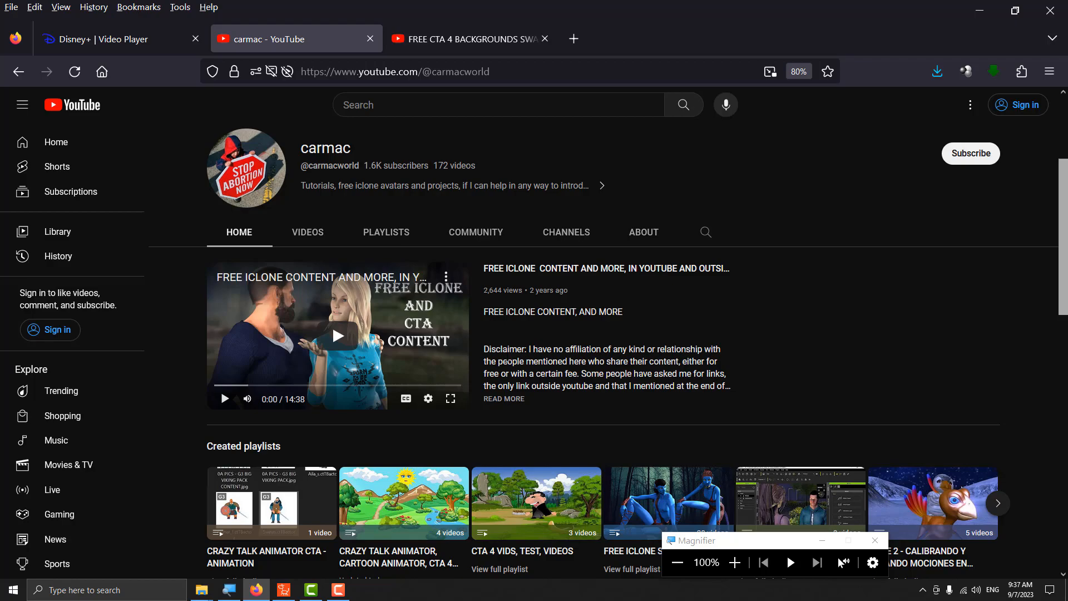
pyautogui.scroll(-5, 601, 295)
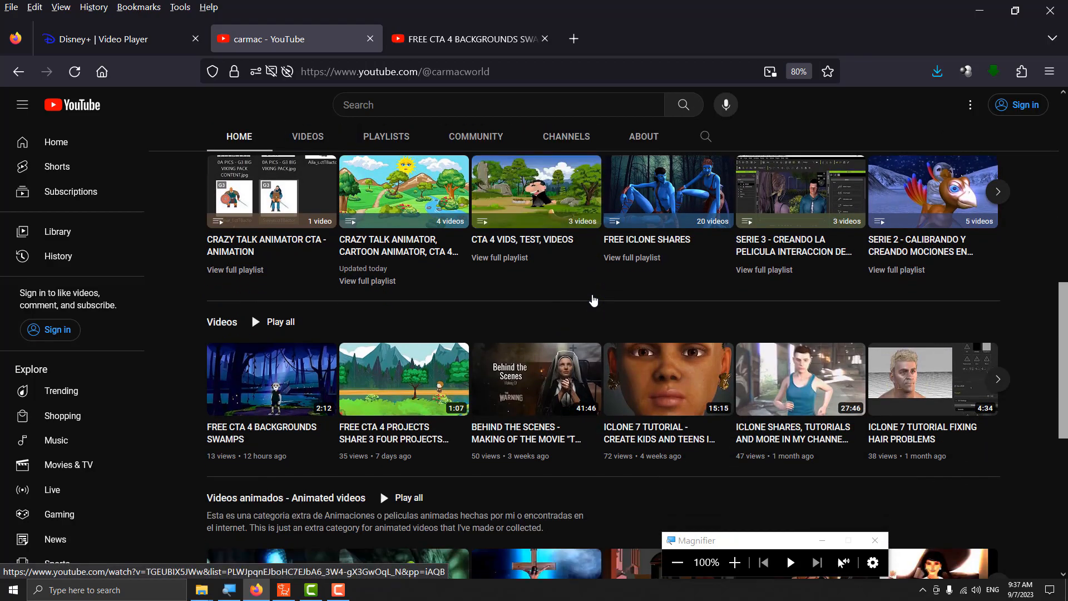
# Step: Magnify the channel page and open the CRAZY TALK ANIMATOR, CARTOON ANIMATOR, CTA 4 playlist in a new tab
pyautogui.click(734, 562)
pyautogui.click(735, 558)
pyautogui.click(734, 559)
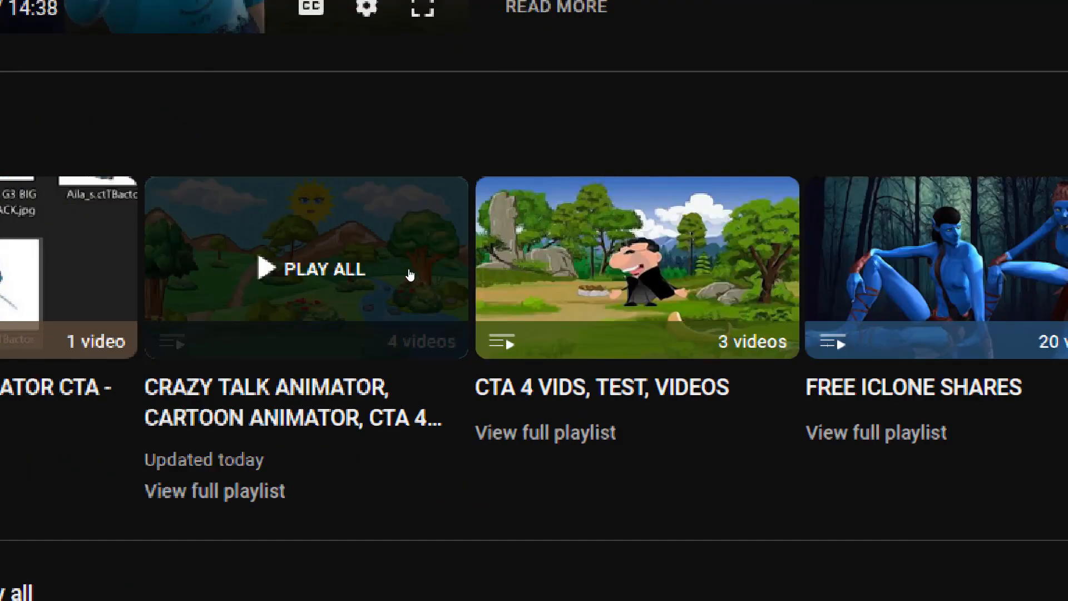
pyautogui.rightClick(407, 274)
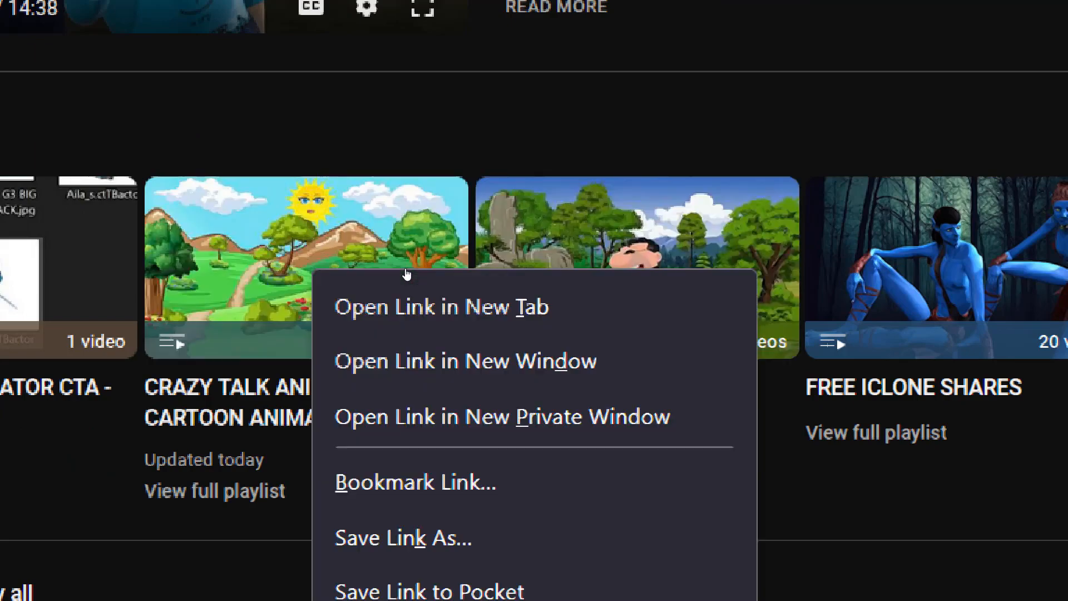
pyautogui.click(463, 283)
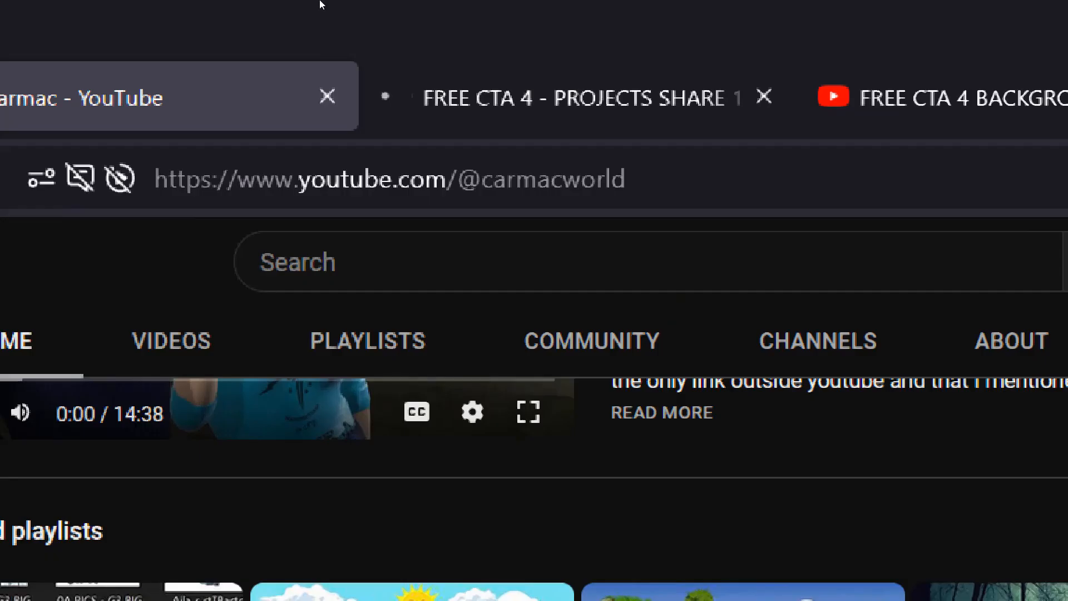
# Step: Switch to the newly opened playlist and review the list of videos it contains
pyautogui.click(440, 31)
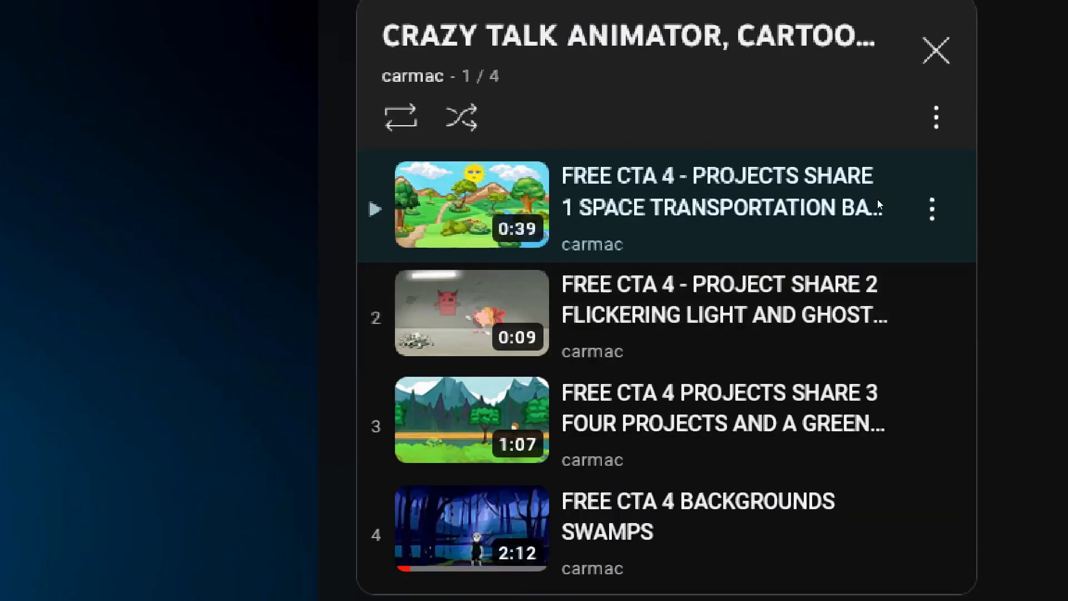
pyautogui.scroll(-2, 851, 220)
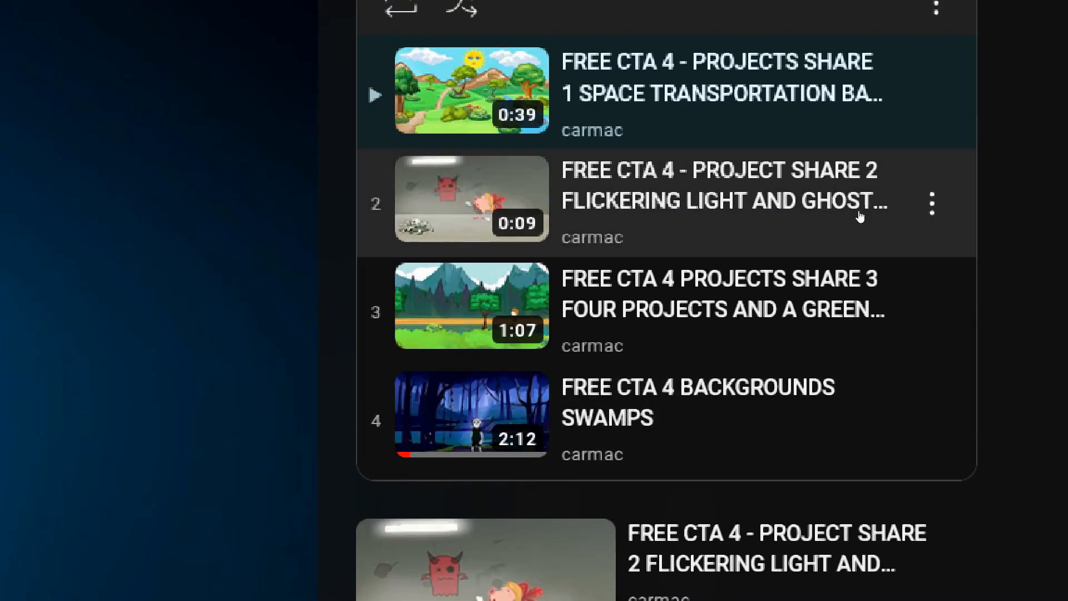
pyautogui.scroll(2, 857, 222)
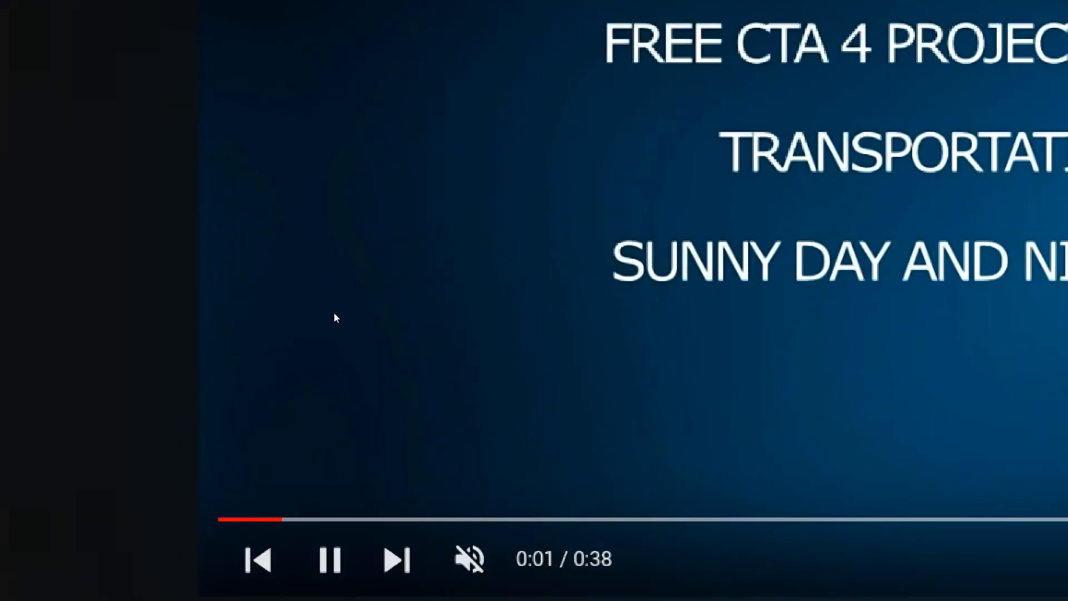
# Step: Pause the PROJECTS SHARE 1 video, expand its description and select the whole mega.nz download link
pyautogui.click(293, 318)
pyautogui.scroll(-5, 281, 316)
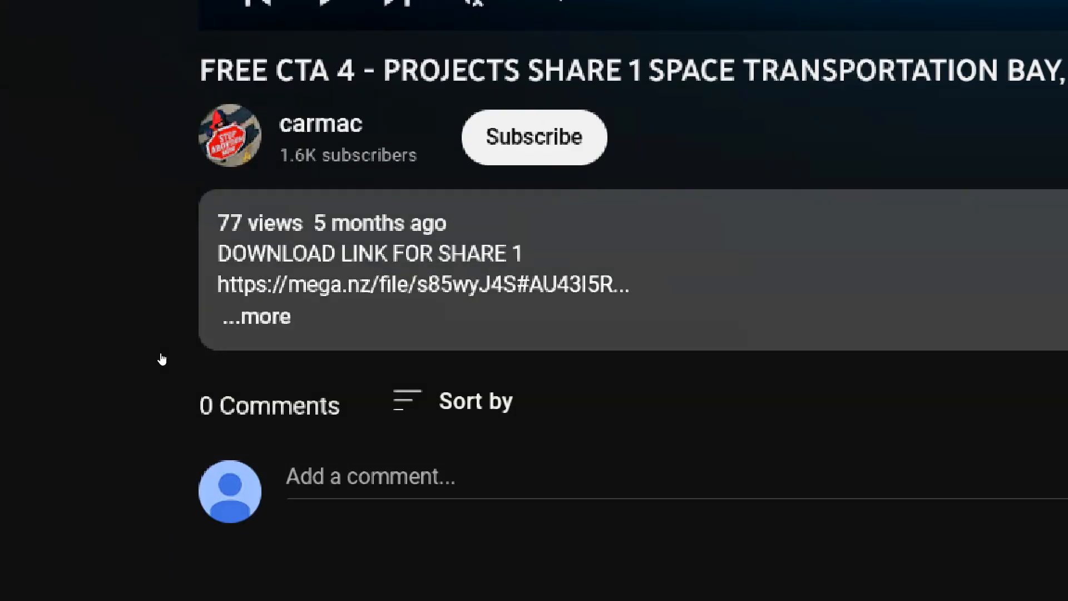
pyautogui.click(256, 316)
pyautogui.scroll(1, 633, 300)
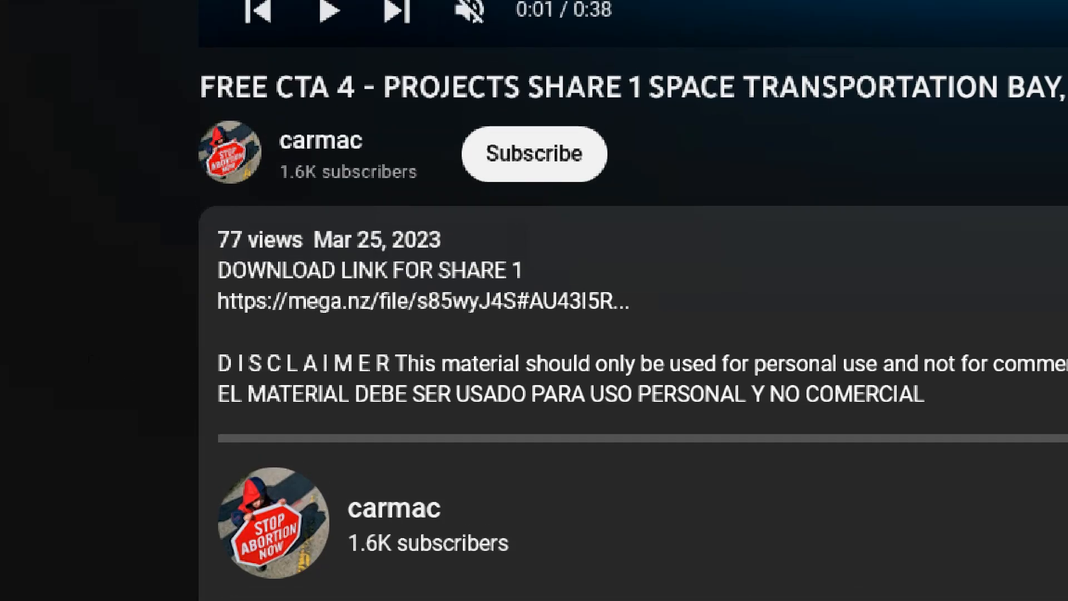
pyautogui.moveTo(217, 300); pyautogui.dragTo(478, 300)
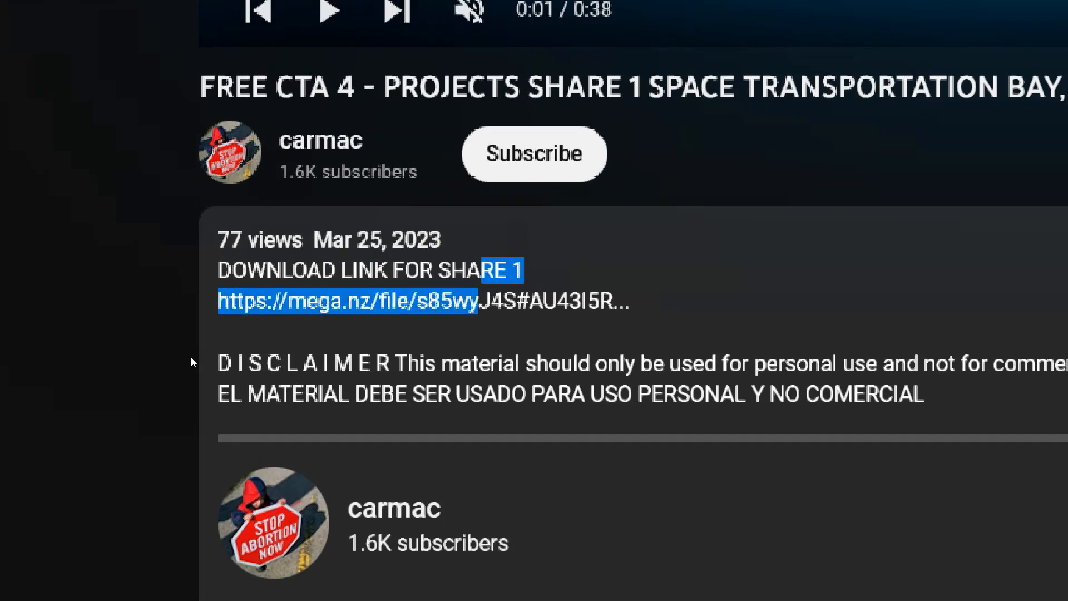
pyautogui.click(191, 357)
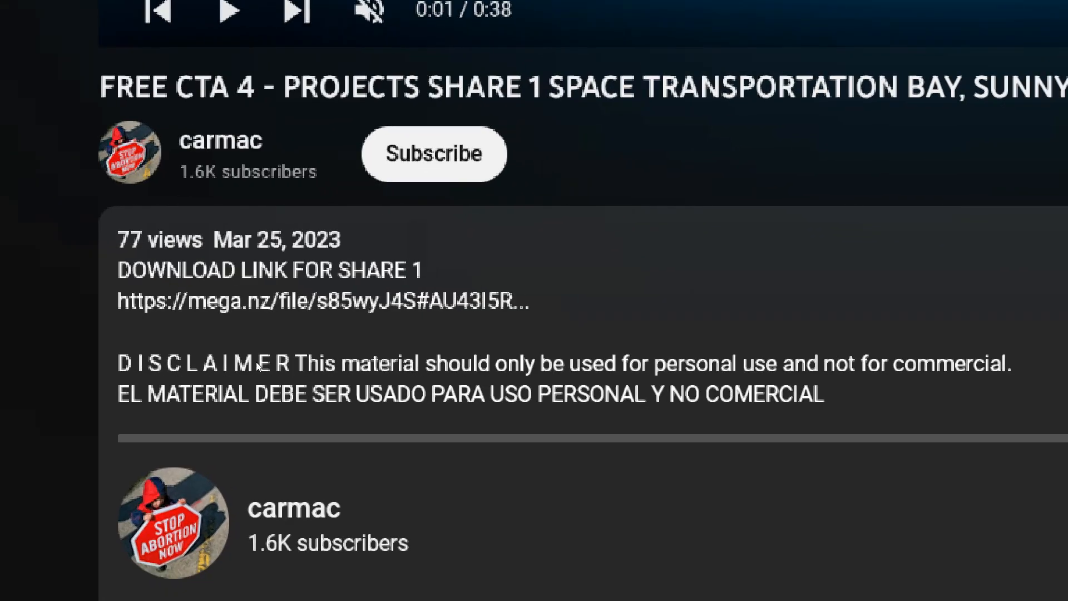
pyautogui.moveTo(530, 300); pyautogui.dragTo(118, 301)
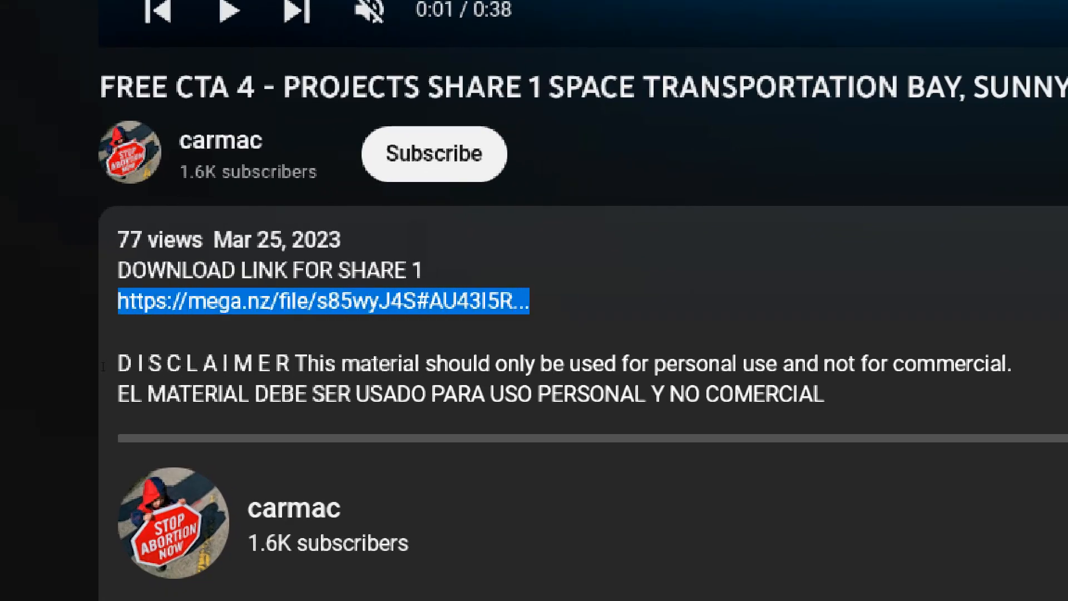
# Step: Open the selected mega.nz link in a new browser tab and switch to that tab
pyautogui.rightClick(337, 292)
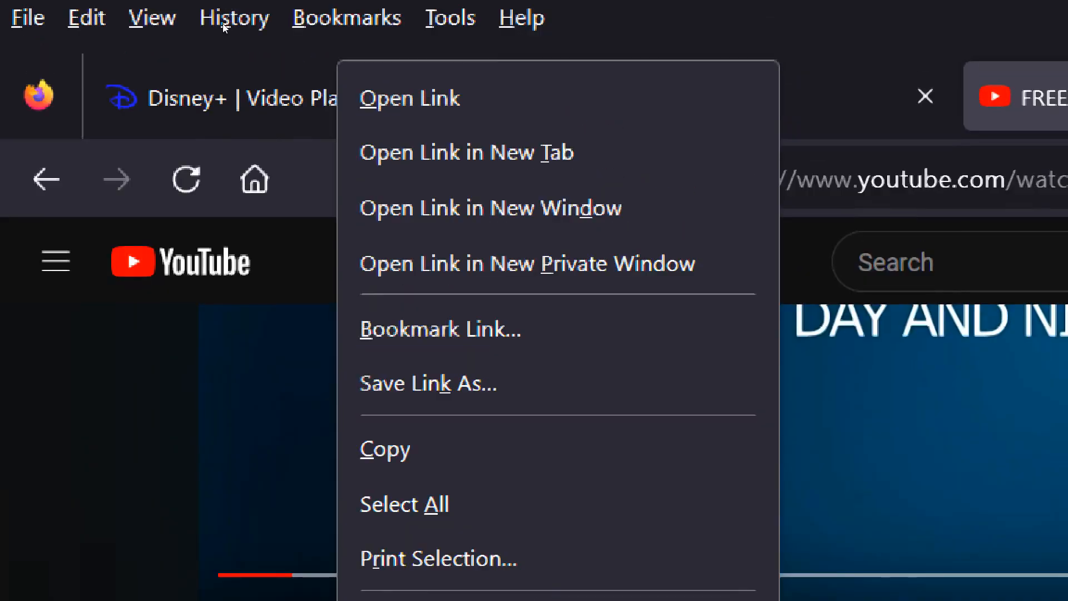
pyautogui.click(534, 152)
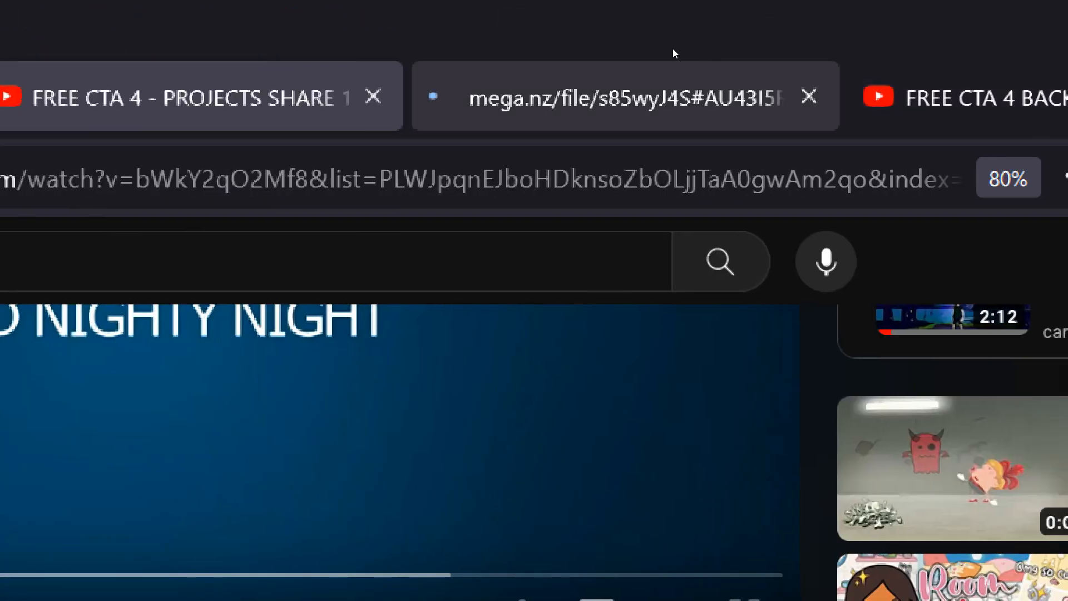
pyautogui.click(652, 96)
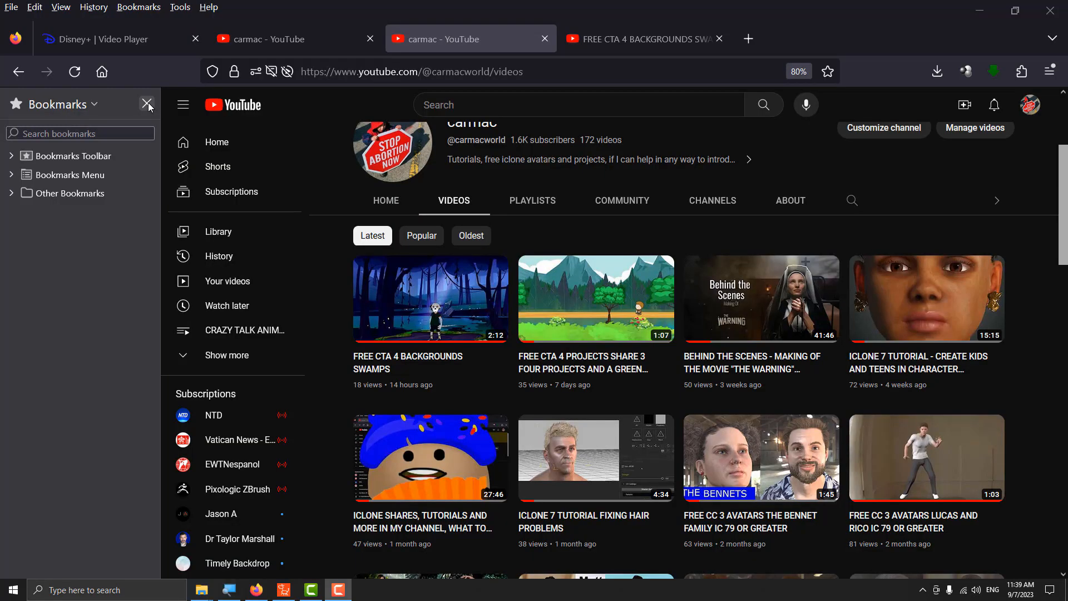
# Step: Close the bookmarks sidebar, open the FREE CTA 4 PROJECTS SHARE 3 video in a new tab and switch to it
pyautogui.click(147, 104)
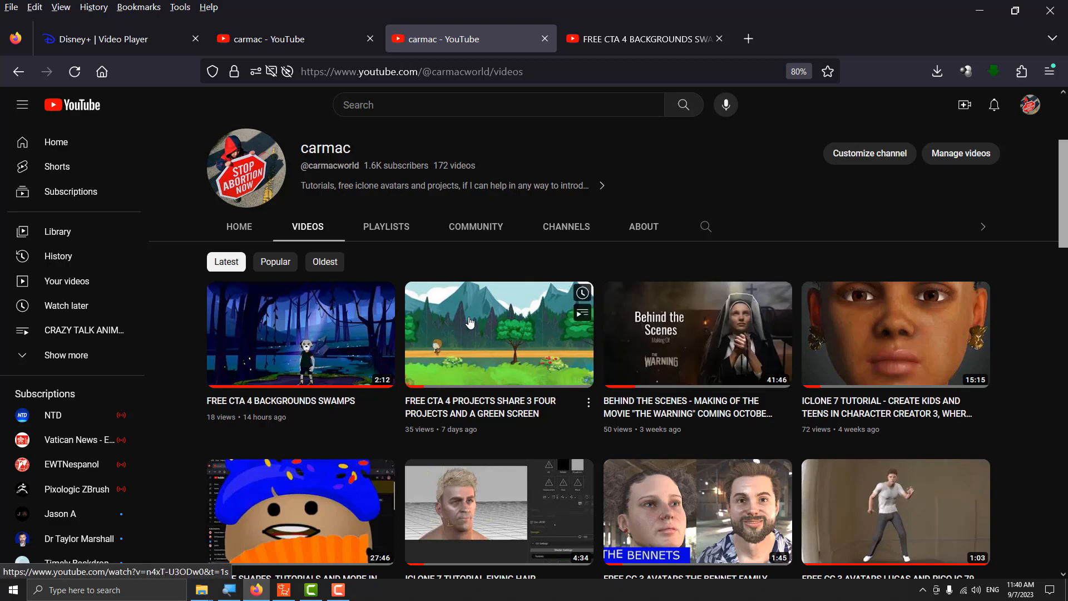
pyautogui.rightClick(437, 342)
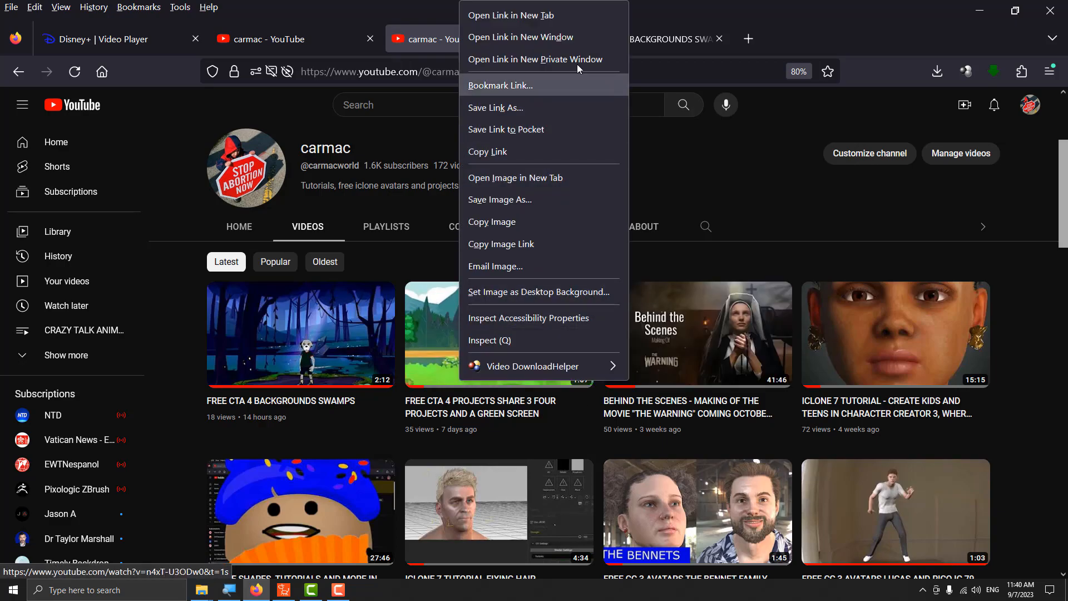
pyautogui.click(570, 21)
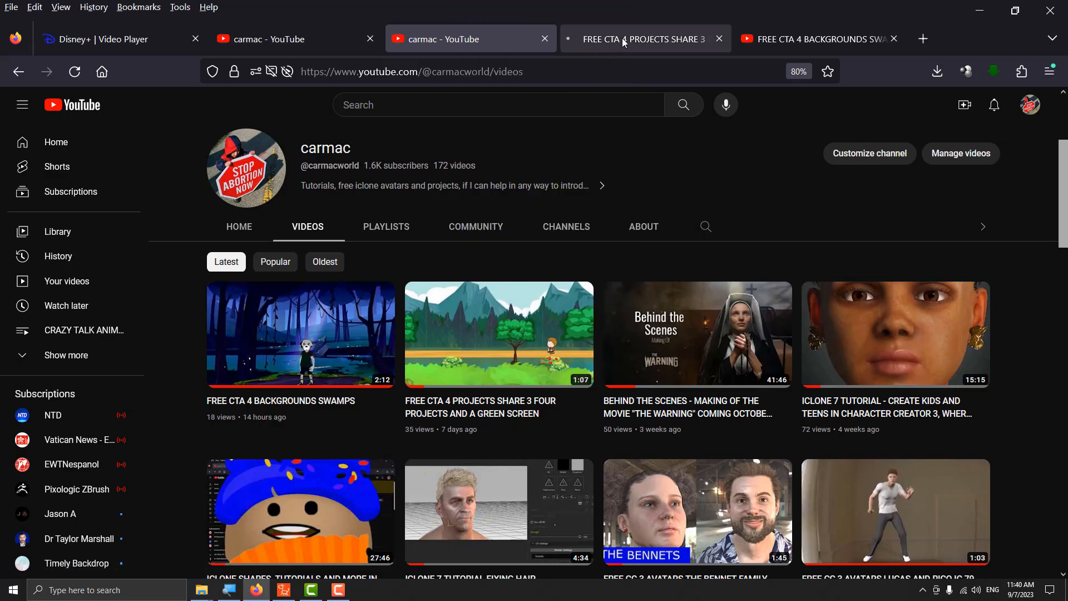
pyautogui.click(608, 45)
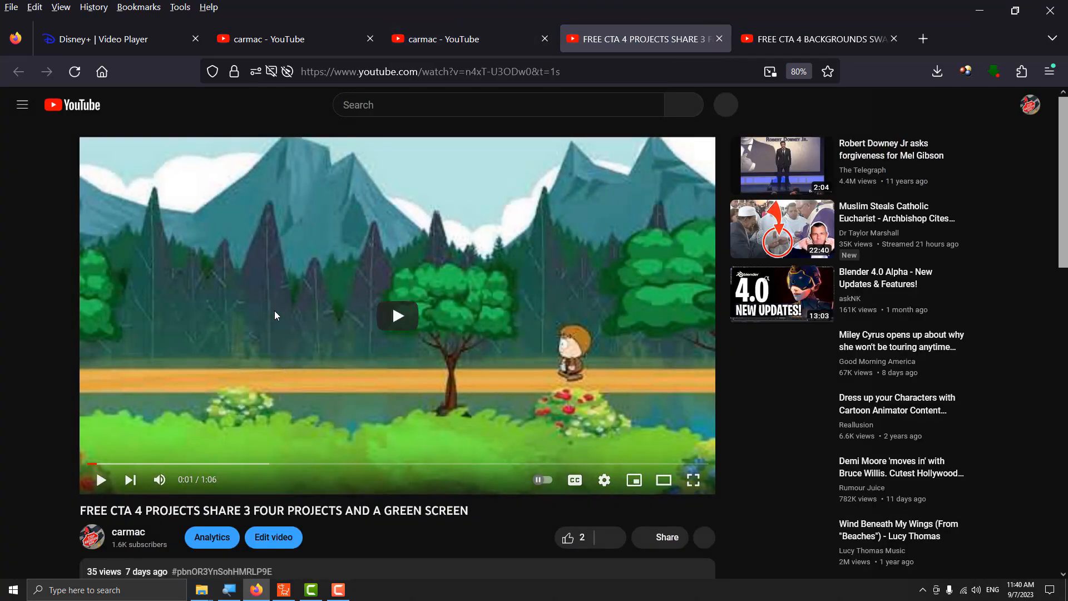
# Step: Magnify the area below the PROJECTS SHARE 3 video to 250% and expand the video's full description
pyautogui.scroll(-4, 239, 401)
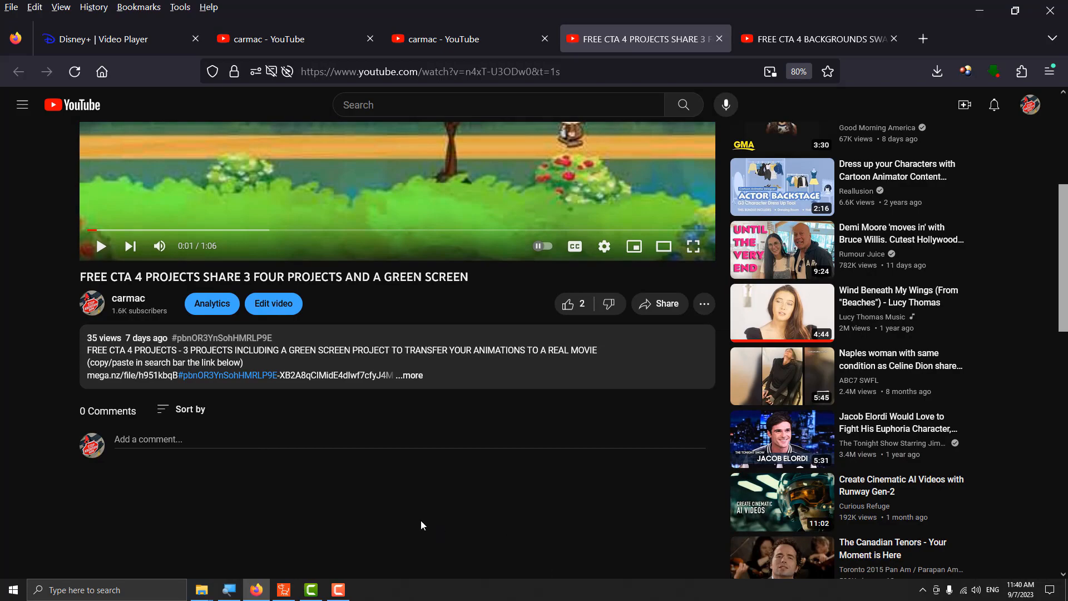
pyautogui.click(229, 589)
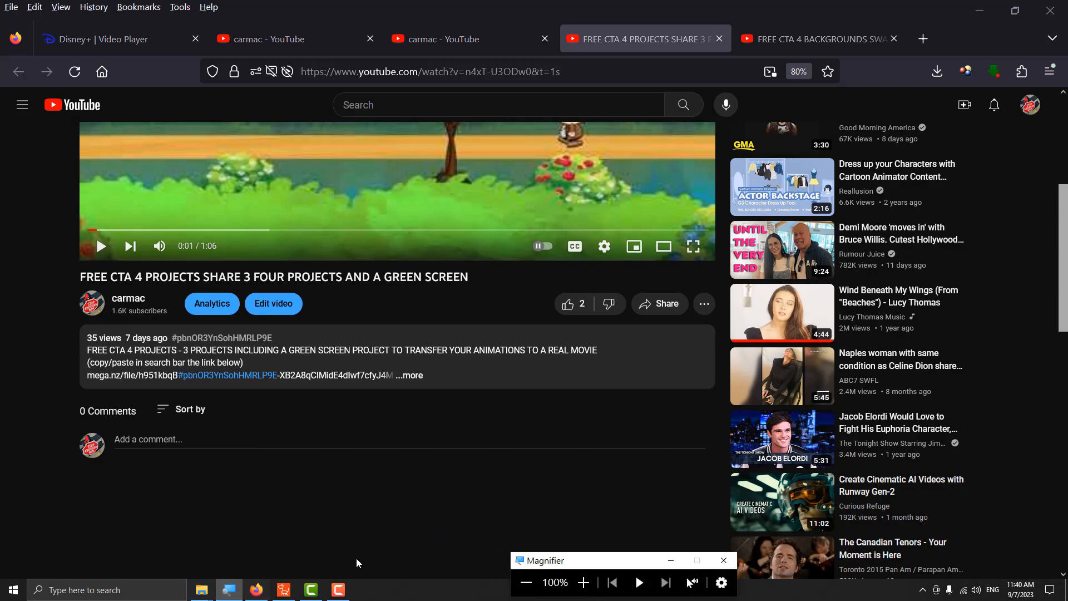
pyautogui.click(583, 582)
pyautogui.click(583, 583)
pyautogui.click(584, 582)
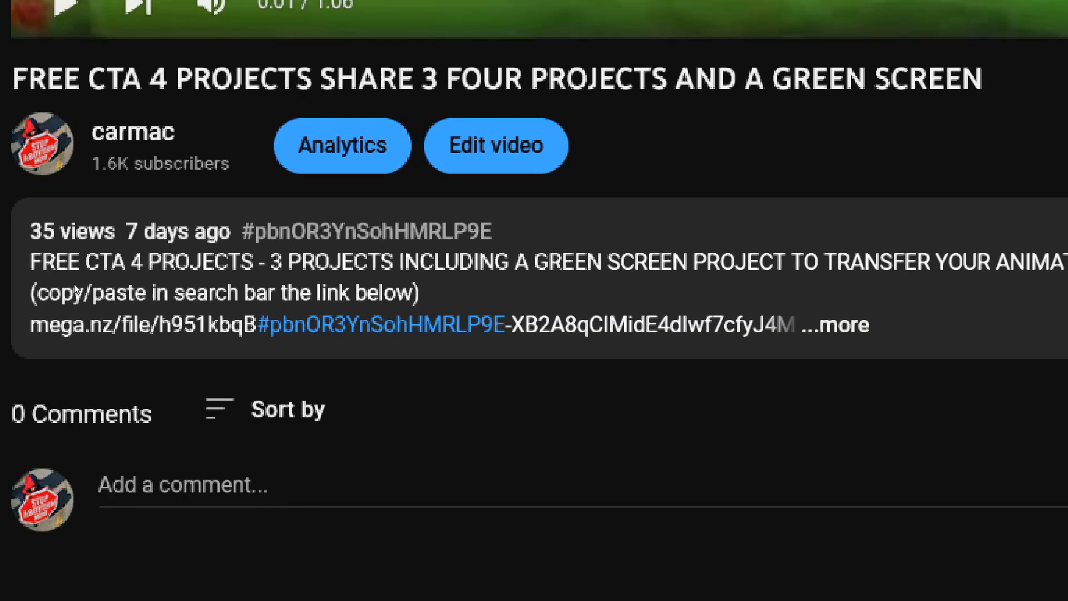
pyautogui.click(161, 360)
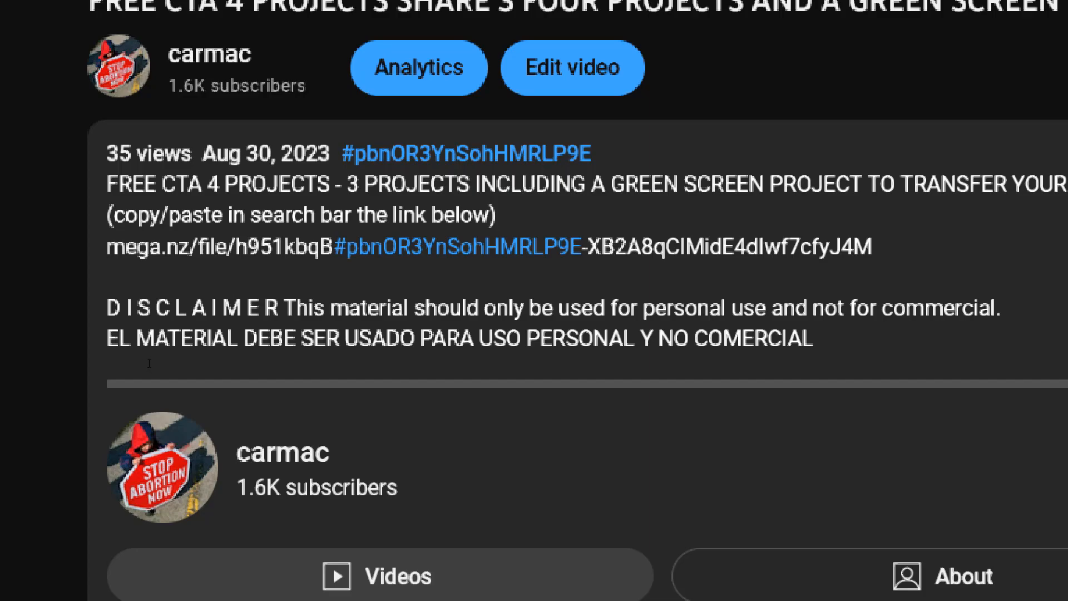
# Step: Copy the whole mega.nz link from the description and load it in the FREE CTA 4 BACKGROUNDS SWAMPS tab
pyautogui.moveTo(106, 246); pyautogui.dragTo(871, 247)
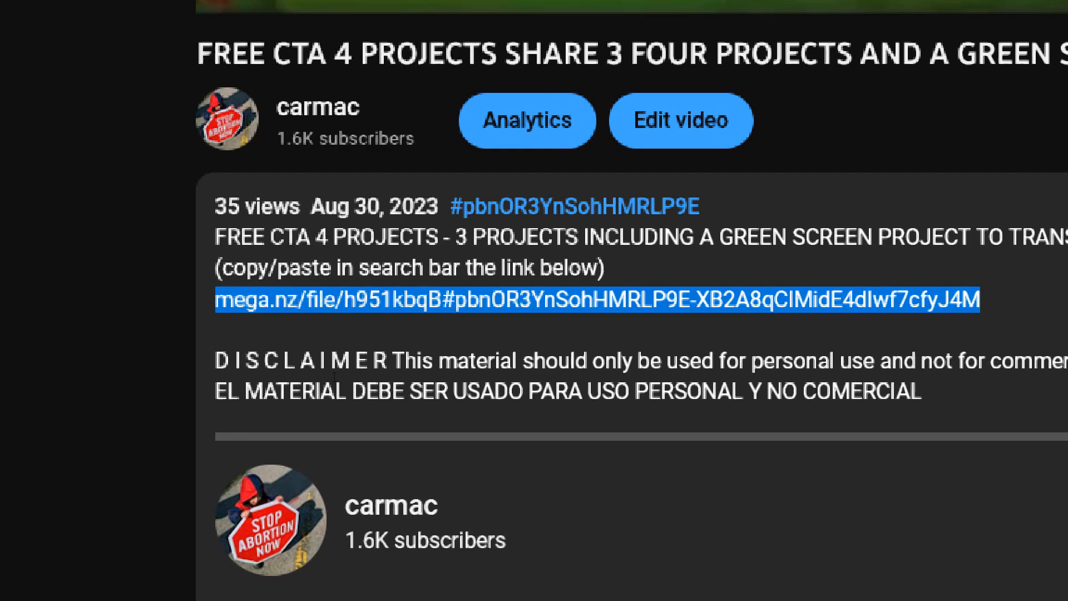
pyautogui.rightClick(691, 238)
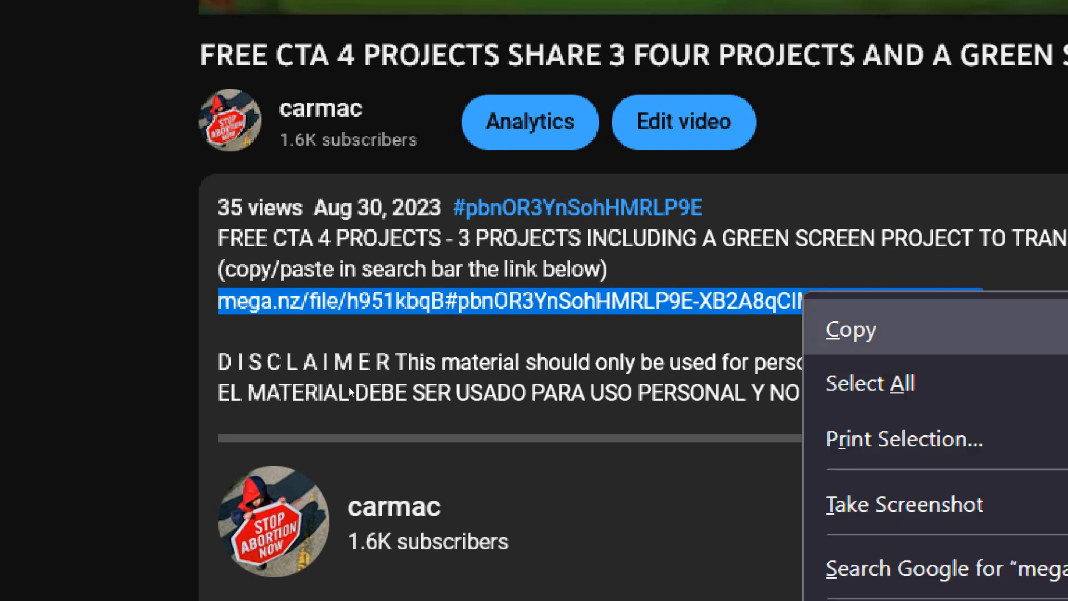
pyautogui.click(851, 329)
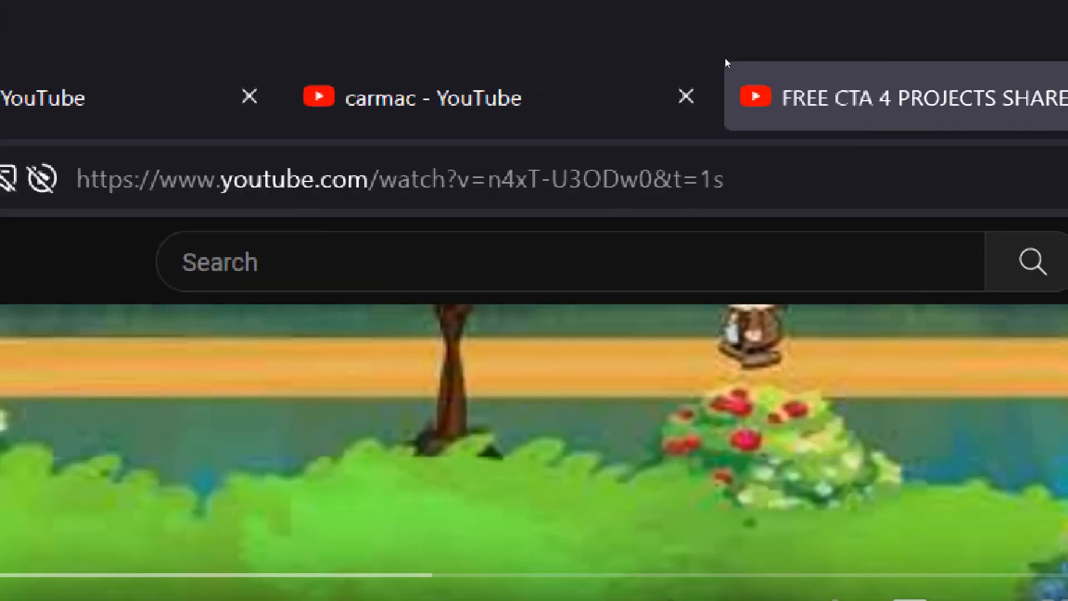
pyautogui.click(798, 43)
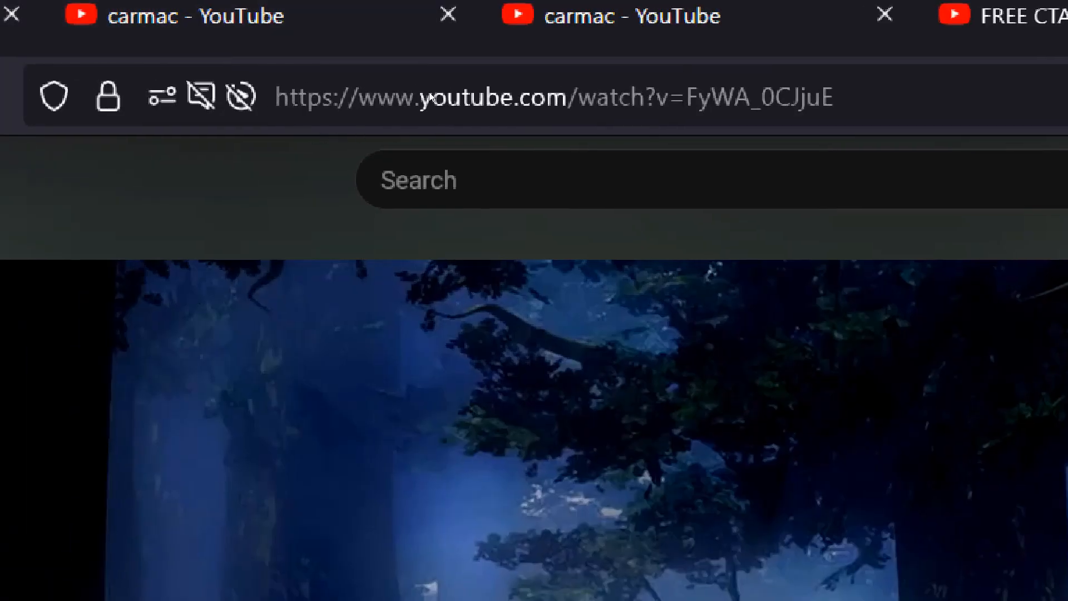
pyautogui.click(431, 97)
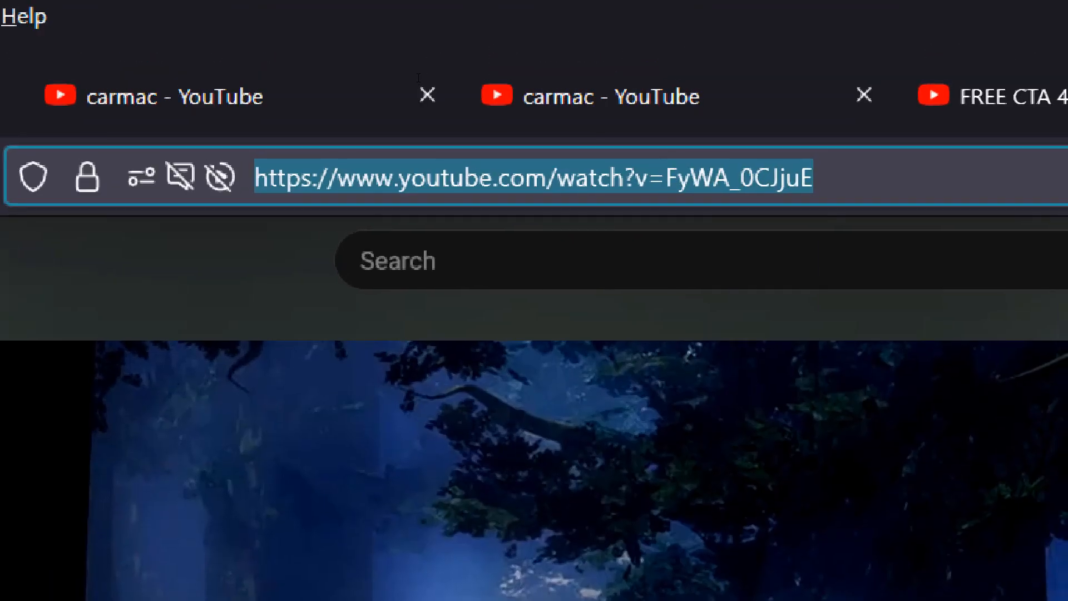
pyautogui.rightClick(553, 186)
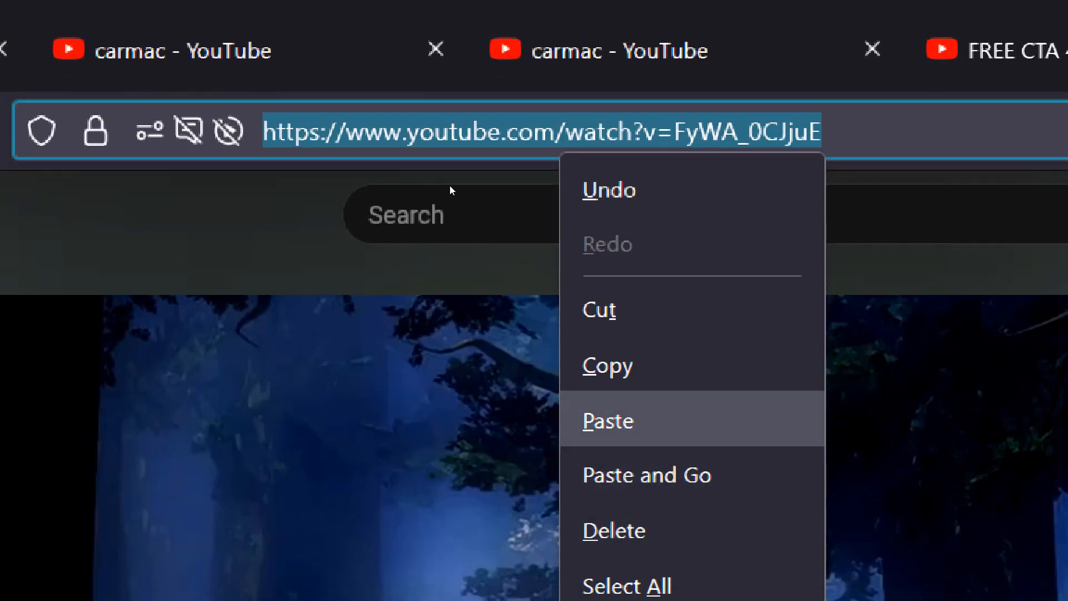
pyautogui.click(607, 421)
pyautogui.press('Return')
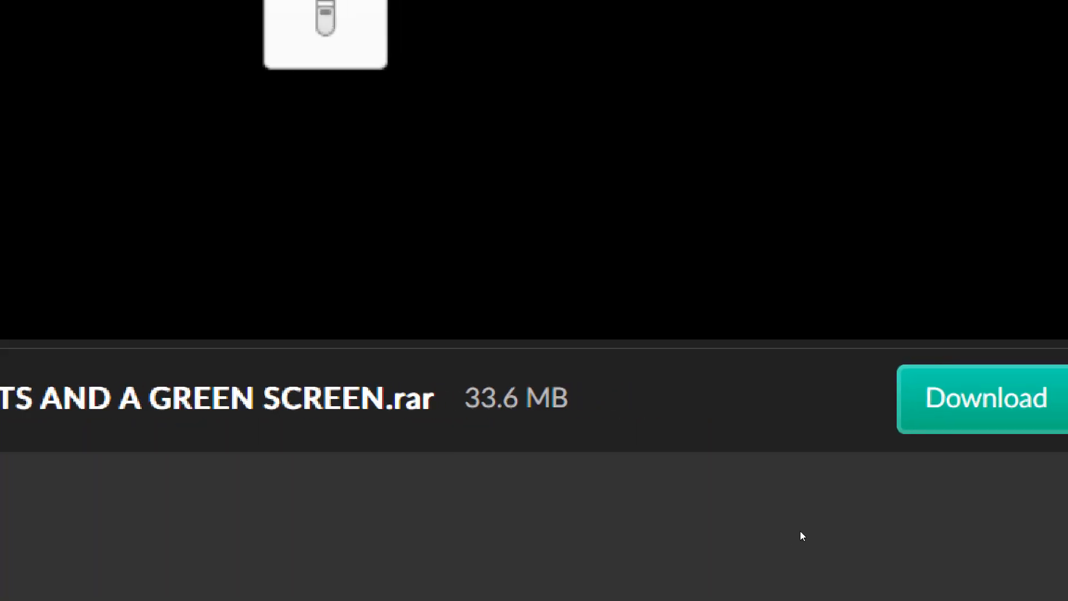
# Step: Examine the MEGA download page and link address for the green screen projects archive, and close its tab
pyautogui.click(718, 399)
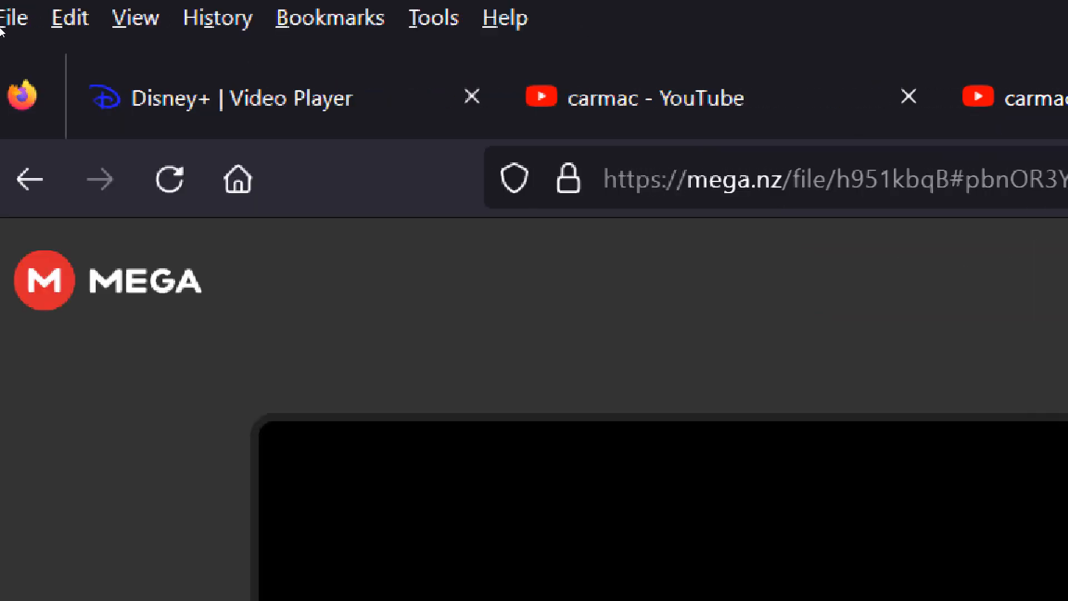
pyautogui.moveTo(703, 179); pyautogui.dragTo(809, 179)
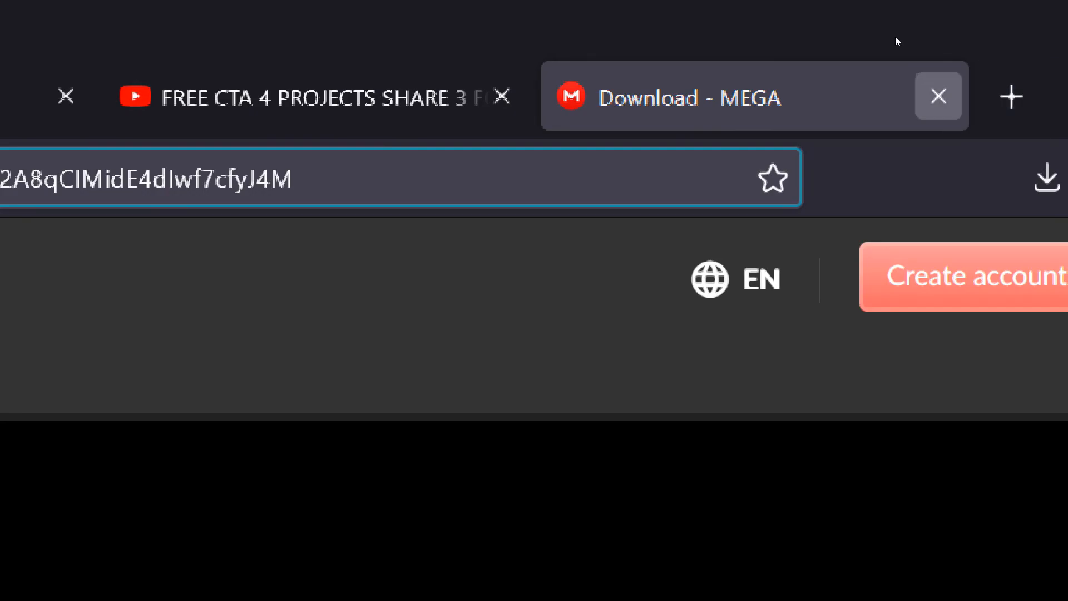
pyautogui.hotkey('ctrl', 'w')
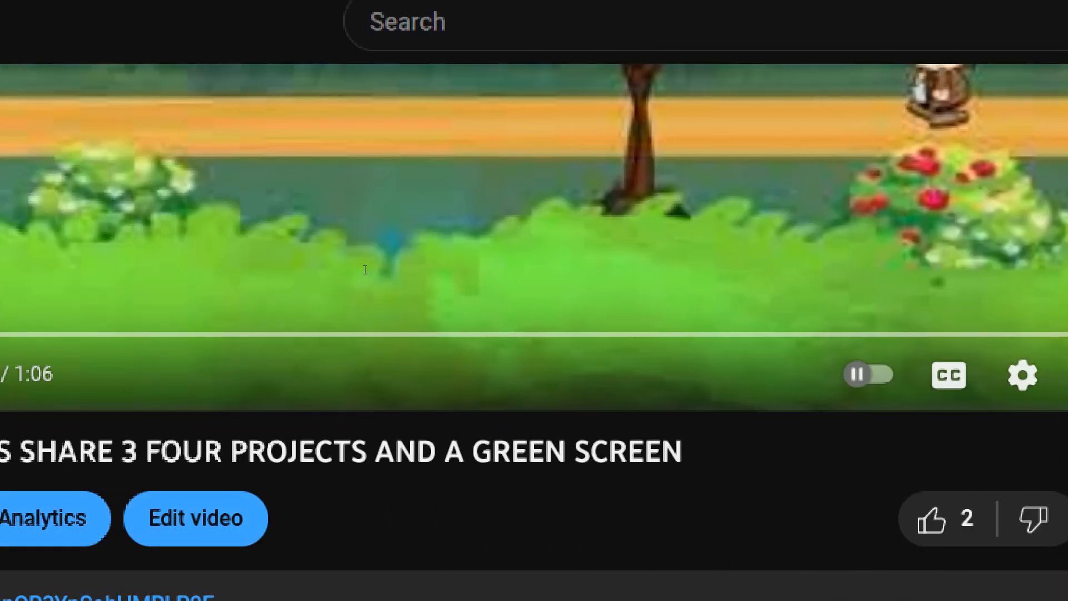
# Step: Reset the screen magnification to 100% and close the PROJECTS SHARE 3 video tab
pyautogui.scroll(3, 238, 235)
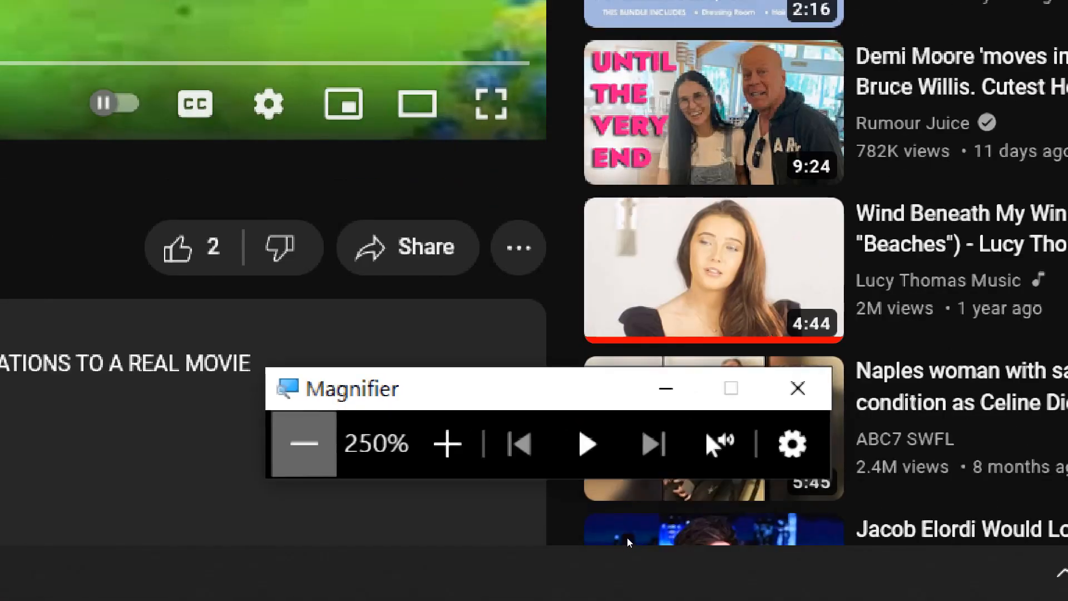
pyautogui.click(73, 555)
pyautogui.click(73, 554)
pyautogui.press('super+minus')
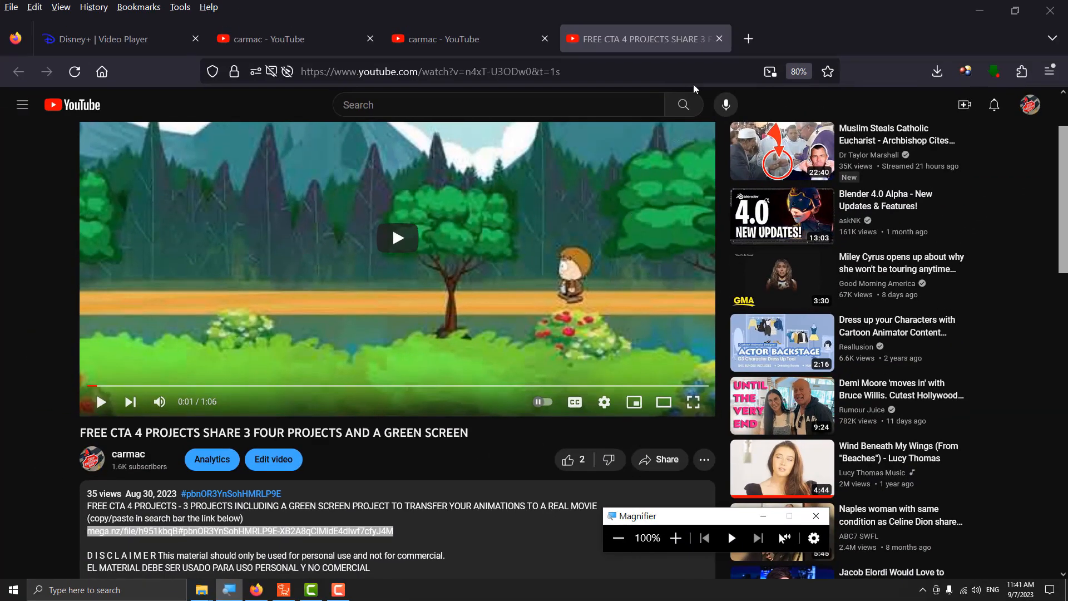
pyautogui.click(717, 38)
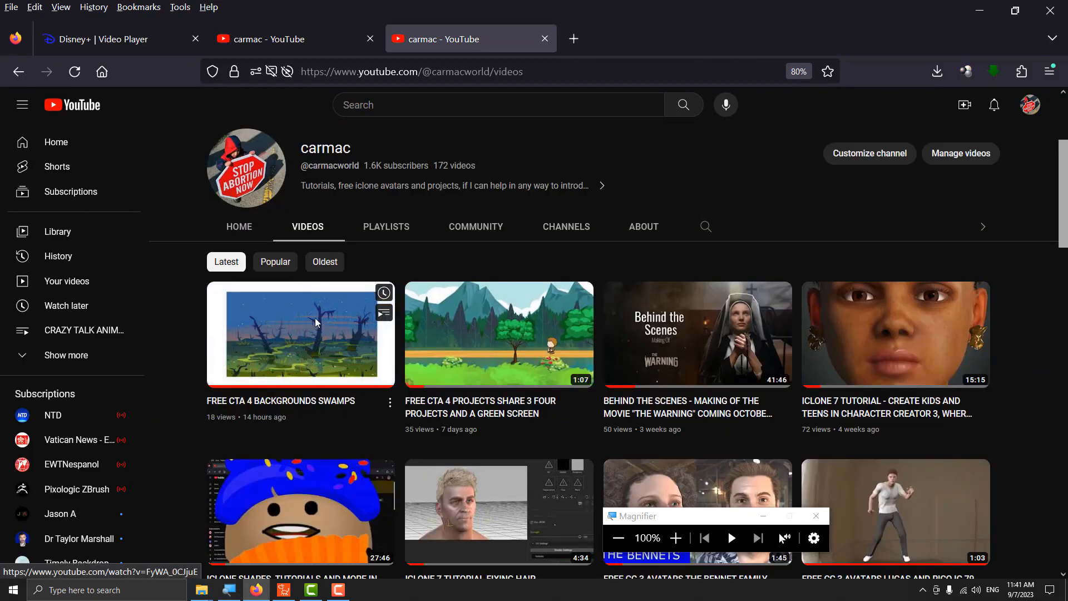
# Step: Open the FREE CTA 4 BACKGROUNDS SWAMPS video in a new tab, switch to it and expand its description
pyautogui.rightClick(316, 378)
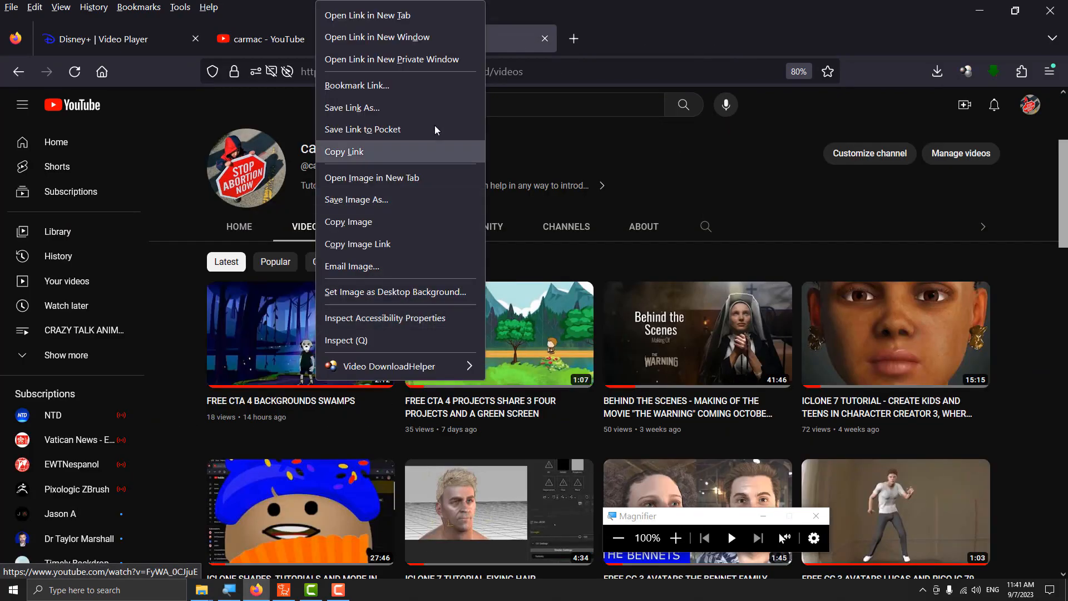
pyautogui.click(445, 16)
pyautogui.click(620, 42)
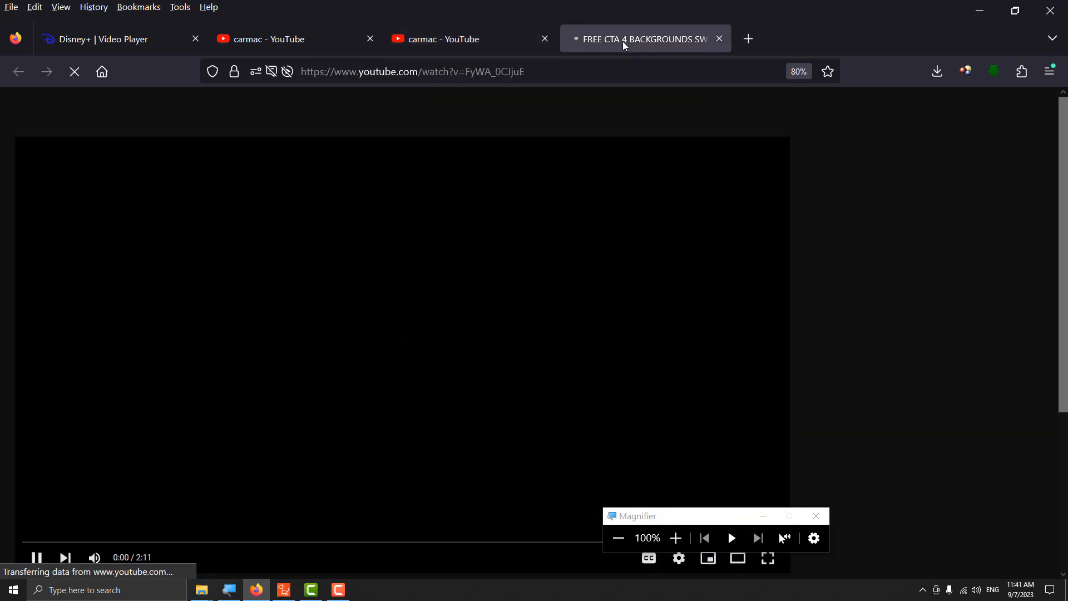
pyautogui.scroll(-3, 258, 377)
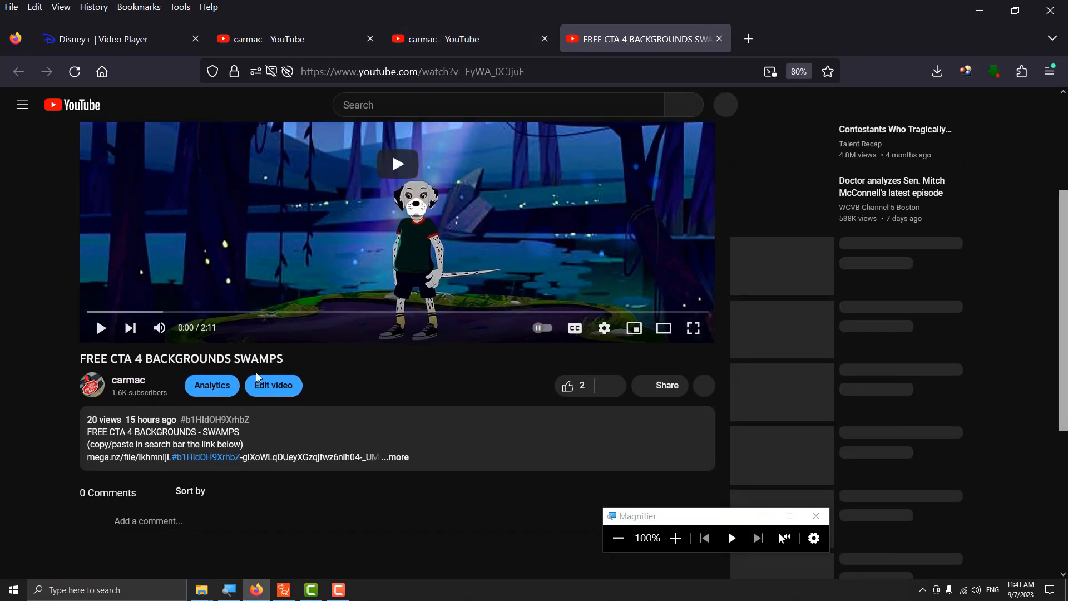
pyautogui.click(258, 384)
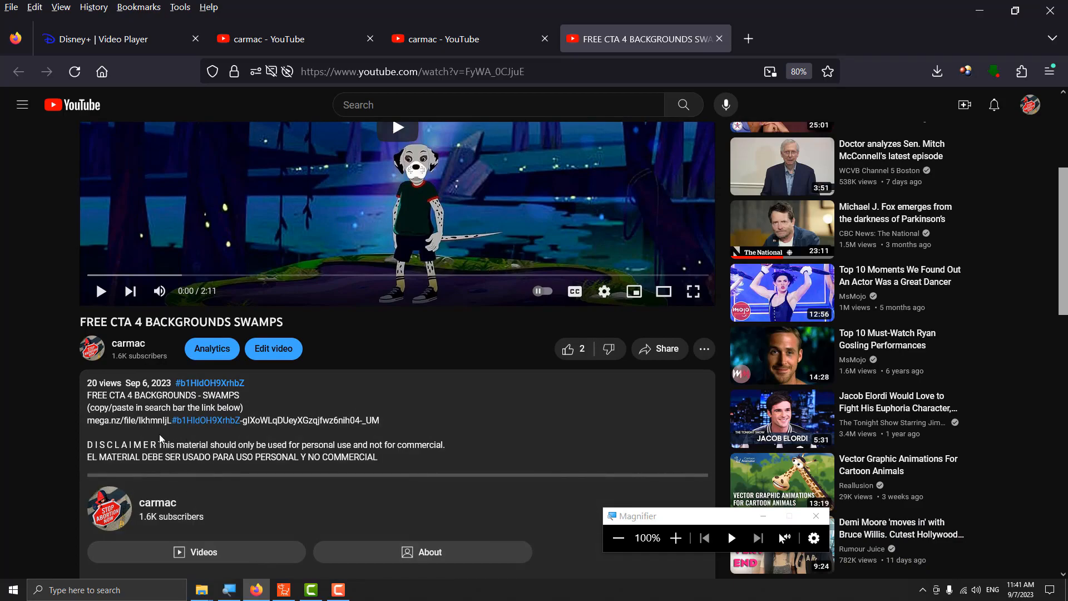
# Step: Copy the full mega.nz link from the SWAMPS video's description and load it in the same tab
pyautogui.moveTo(88, 422); pyautogui.dragTo(392, 428)
pyautogui.rightClick(372, 421)
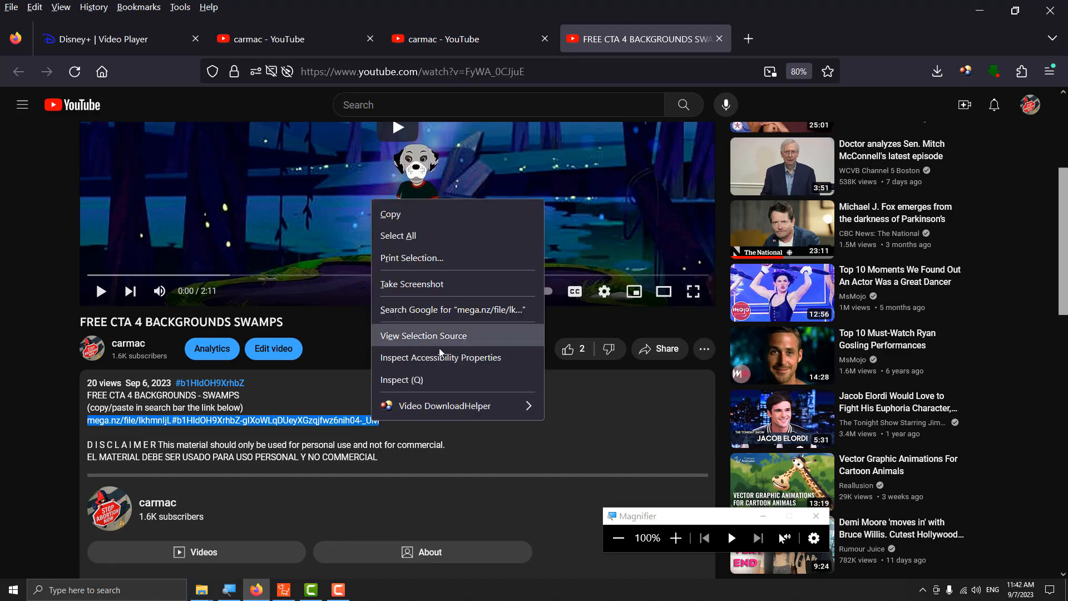
pyautogui.click(410, 216)
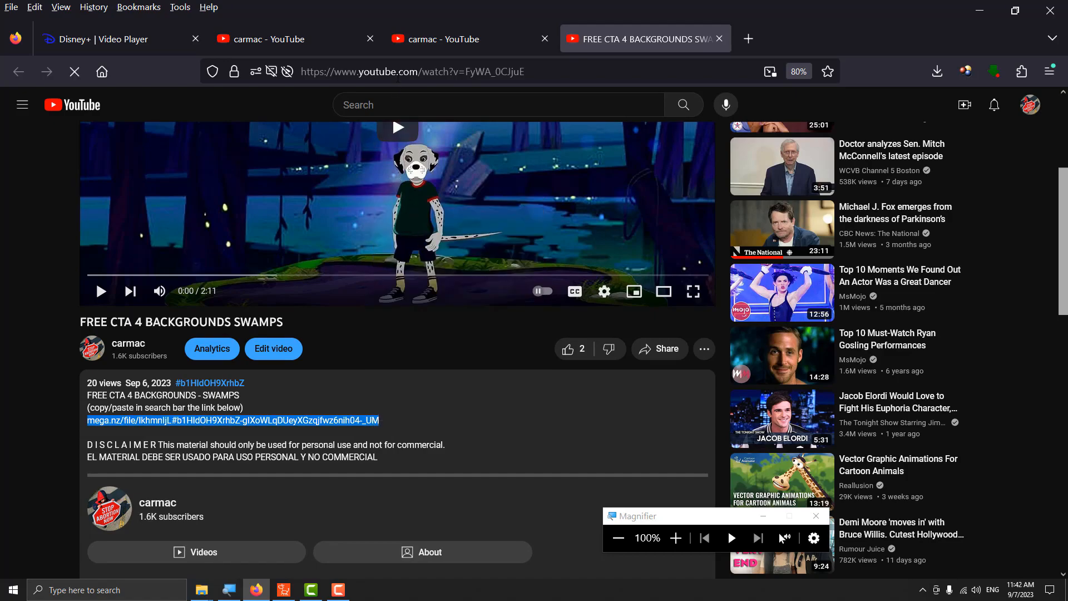
pyautogui.click(397, 78)
pyautogui.rightClick(428, 78)
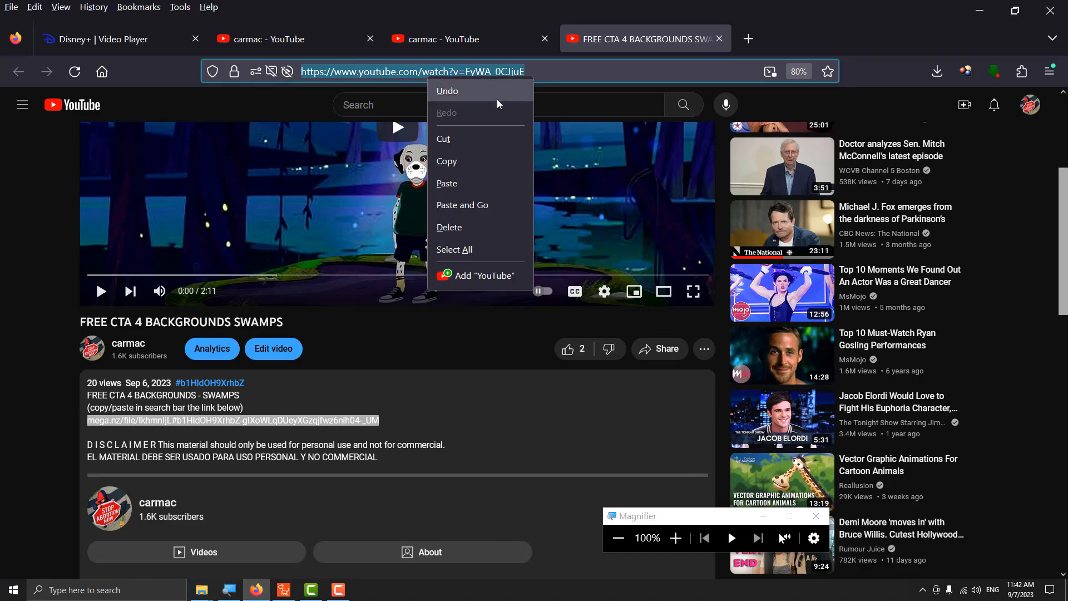
pyautogui.click(470, 189)
pyautogui.press('Return')
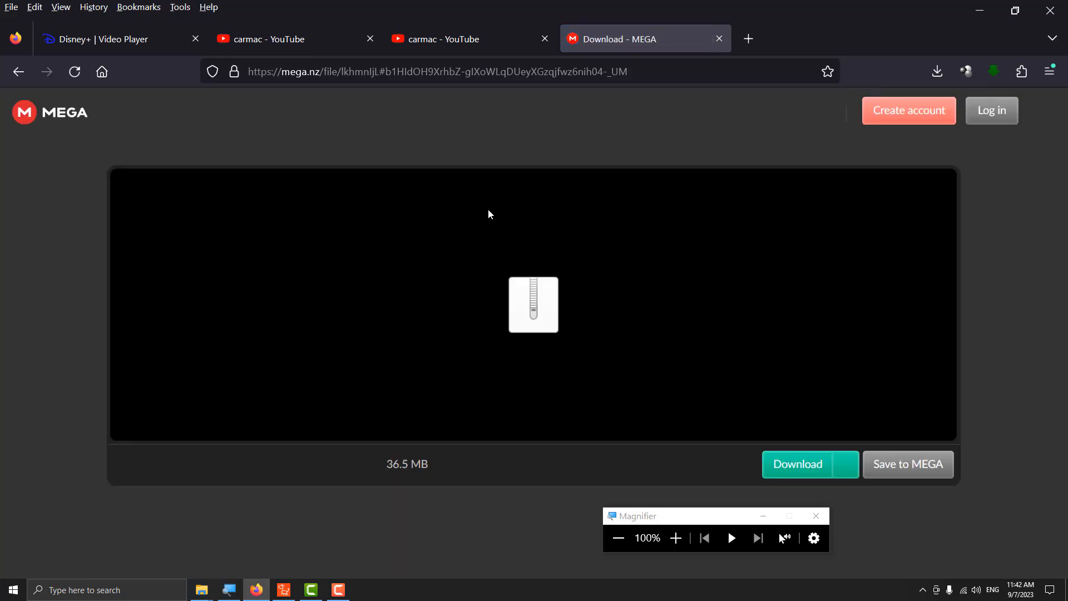
# Step: Locate the download option for FREE CTA 4 BACKGROUNDS - SWAMPS.rar on the MEGA page and close the tab
pyautogui.click(845, 464)
pyautogui.click(807, 471)
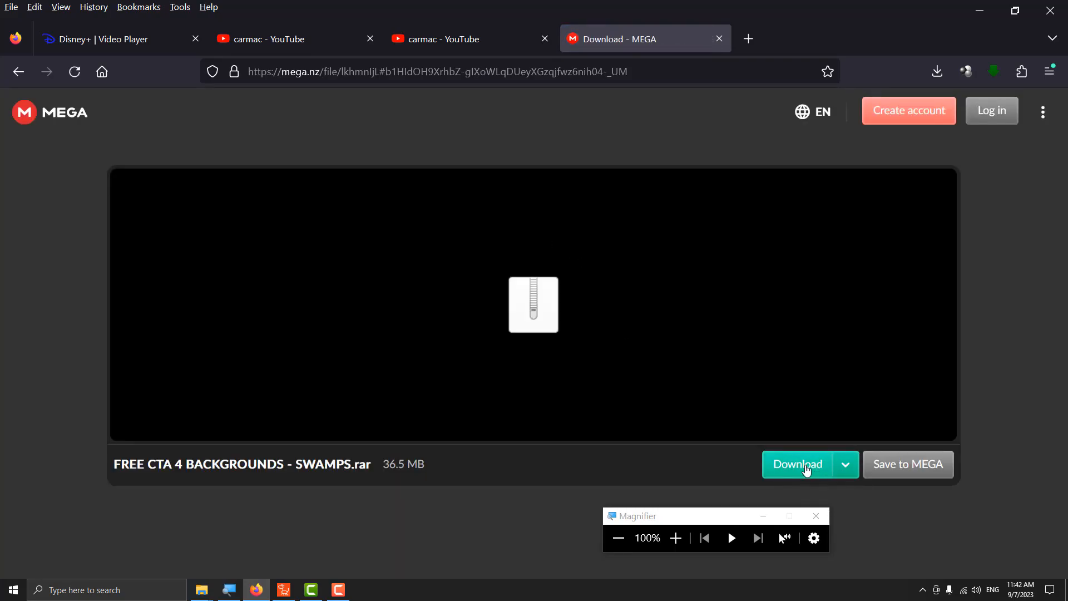
pyautogui.click(723, 42)
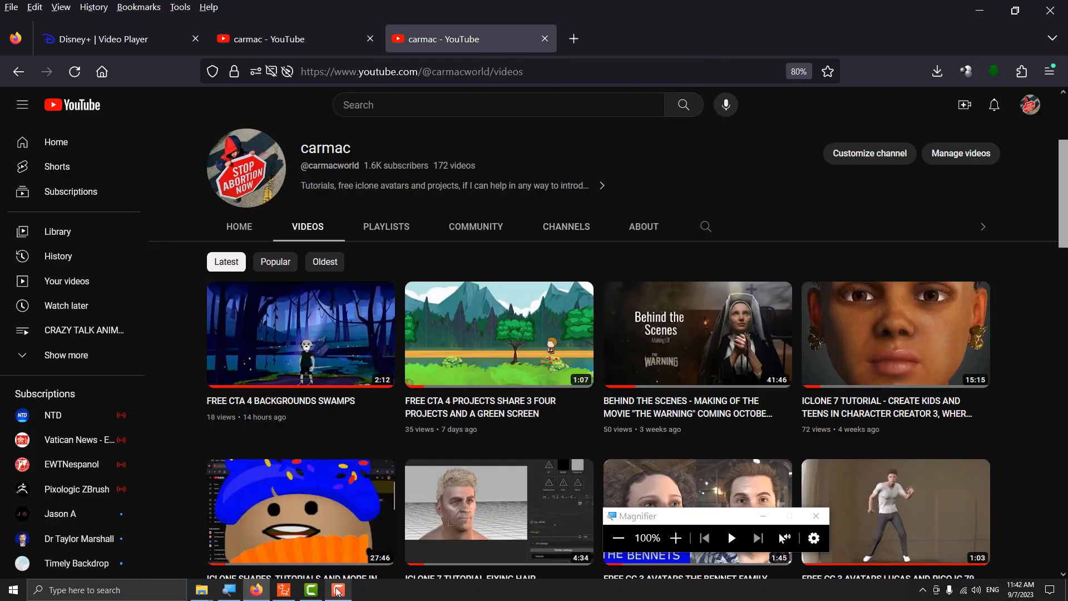
# Step: Switch to the Cartoon Animator 4 contaminated swamp project, move the Magnifier window aside and magnify the stage
pyautogui.moveTo(341, 591)
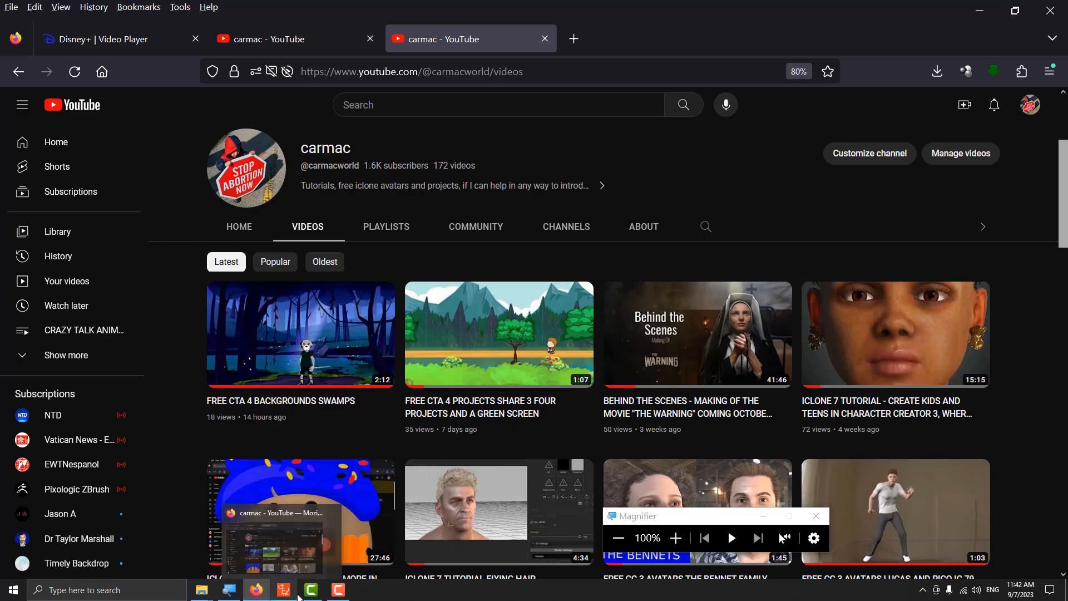
pyautogui.click(284, 590)
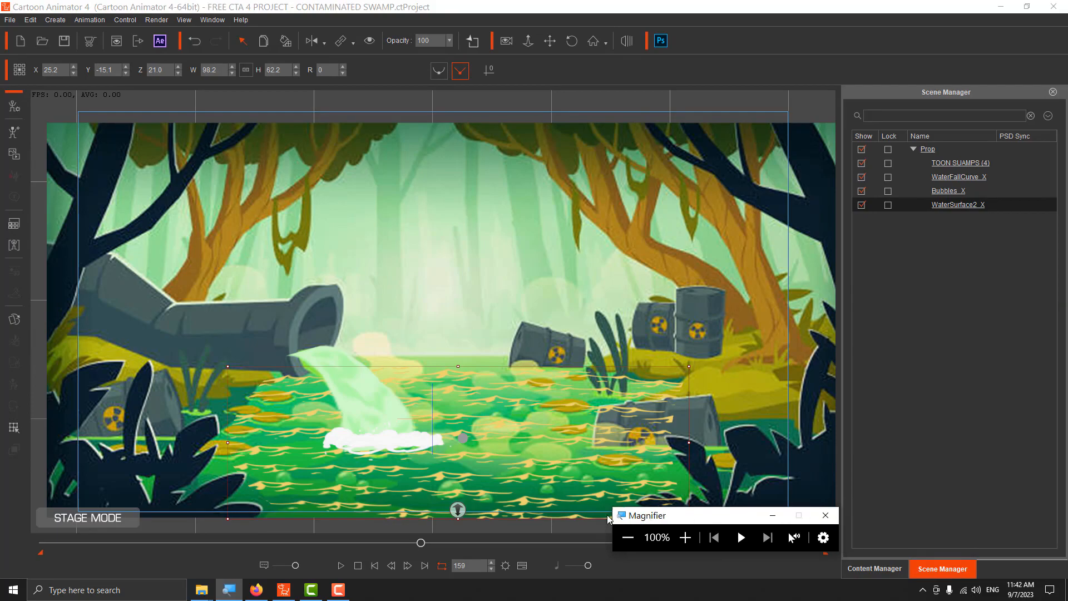
pyautogui.moveTo(665, 519); pyautogui.dragTo(604, 530)
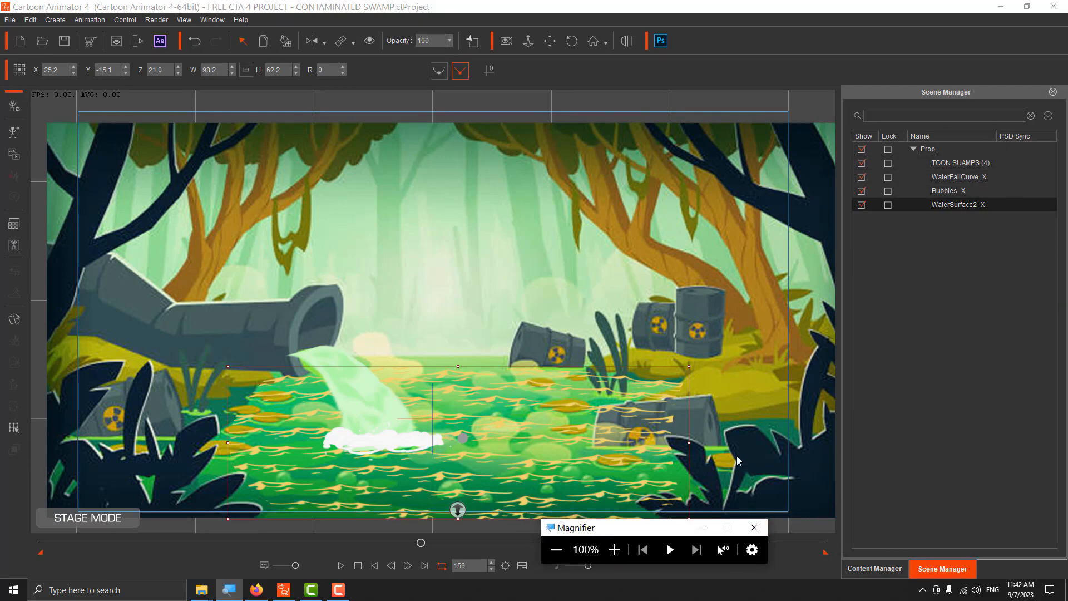
pyautogui.click(622, 552)
pyautogui.click(622, 551)
pyautogui.click(608, 552)
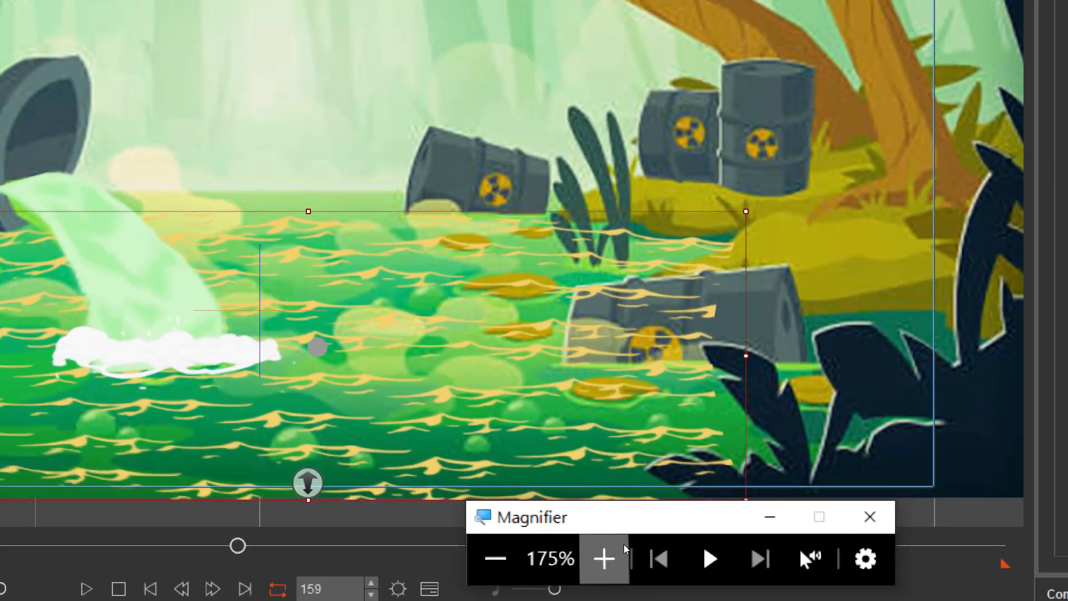
# Step: Magnify the Scene Manager, make the hidden WaterFallCurve_X prop visible again and select it
pyautogui.click(608, 553)
pyautogui.click(609, 553)
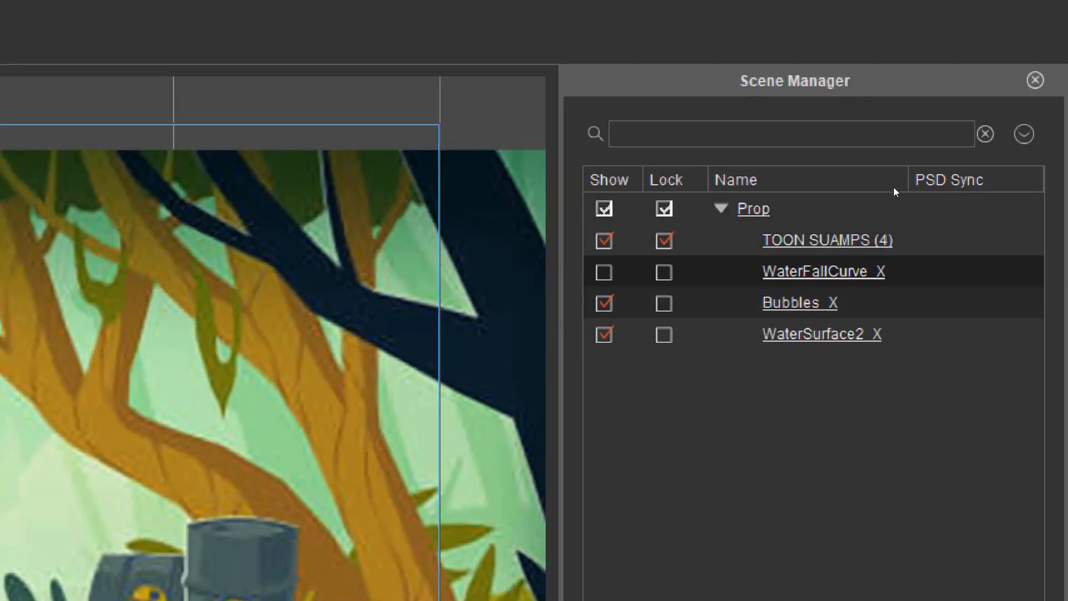
pyautogui.click(955, 74)
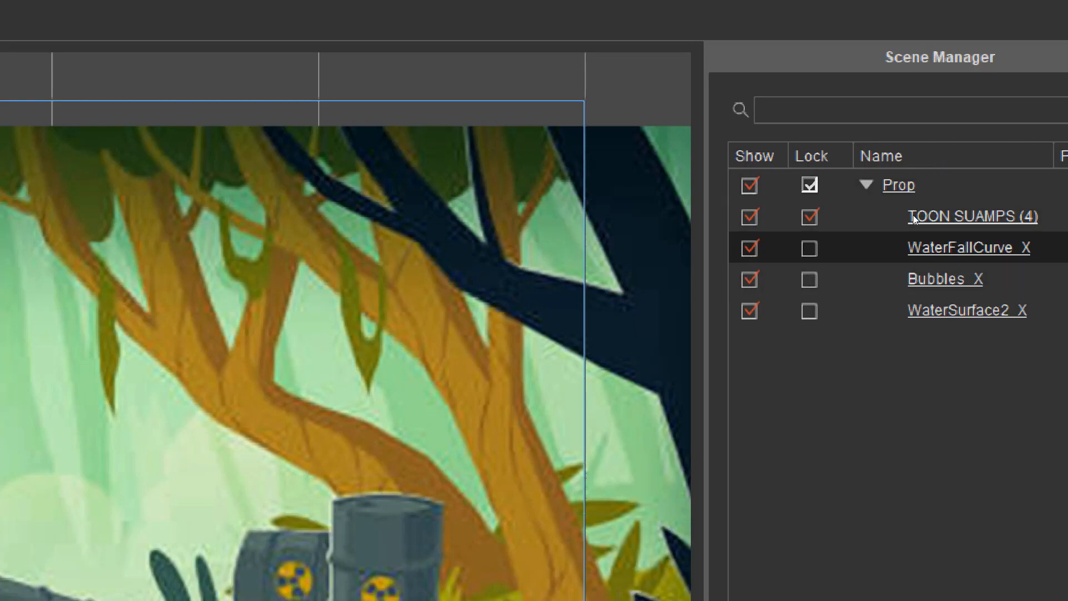
pyautogui.click(907, 248)
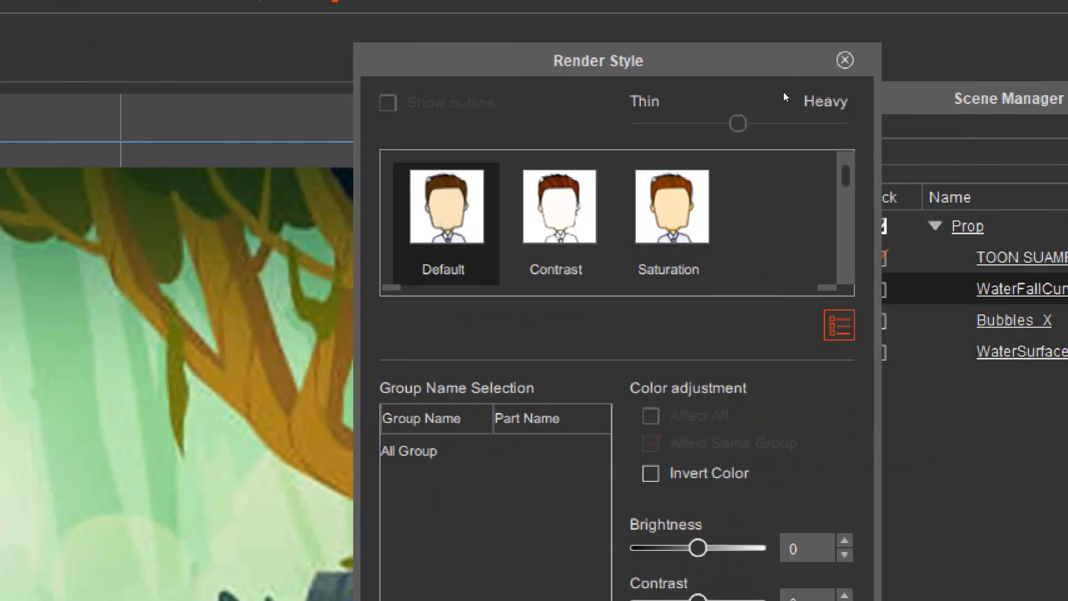
# Step: Shift the hue of the WaterFallCurve_X prop to a yellow-green tint in Render Style, and return the magnification to 100%
pyautogui.moveTo(814, 69); pyautogui.dragTo(616, 49)
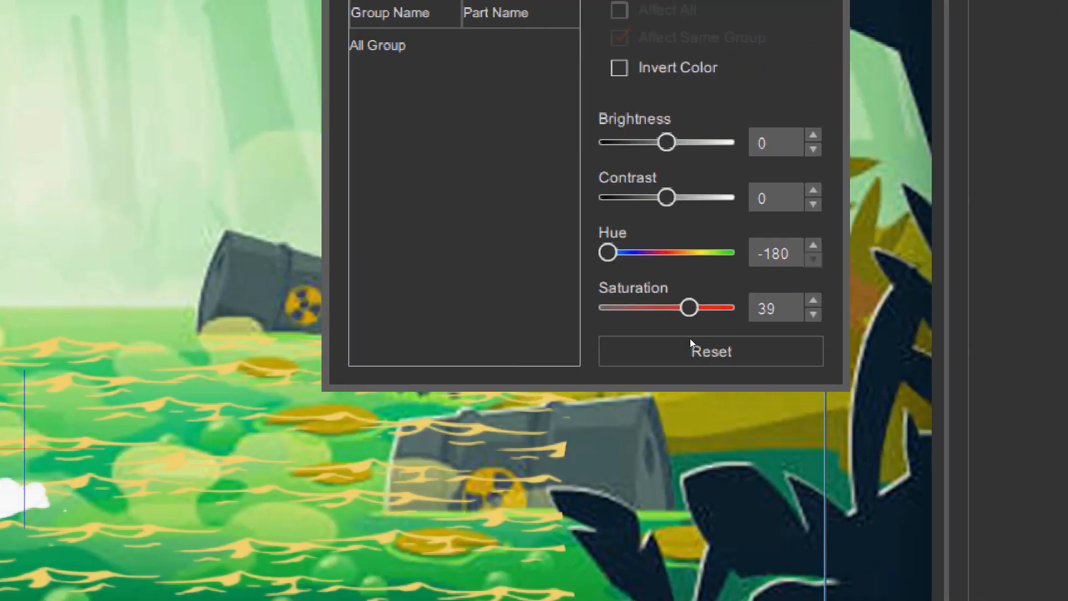
pyautogui.moveTo(608, 252); pyautogui.dragTo(708, 252)
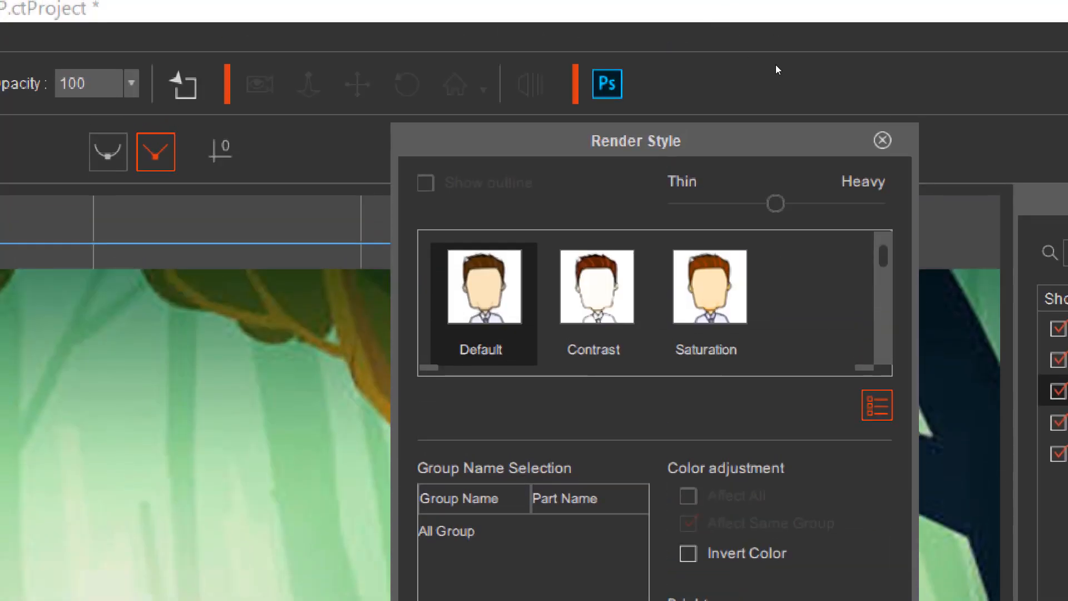
pyautogui.press('Escape')
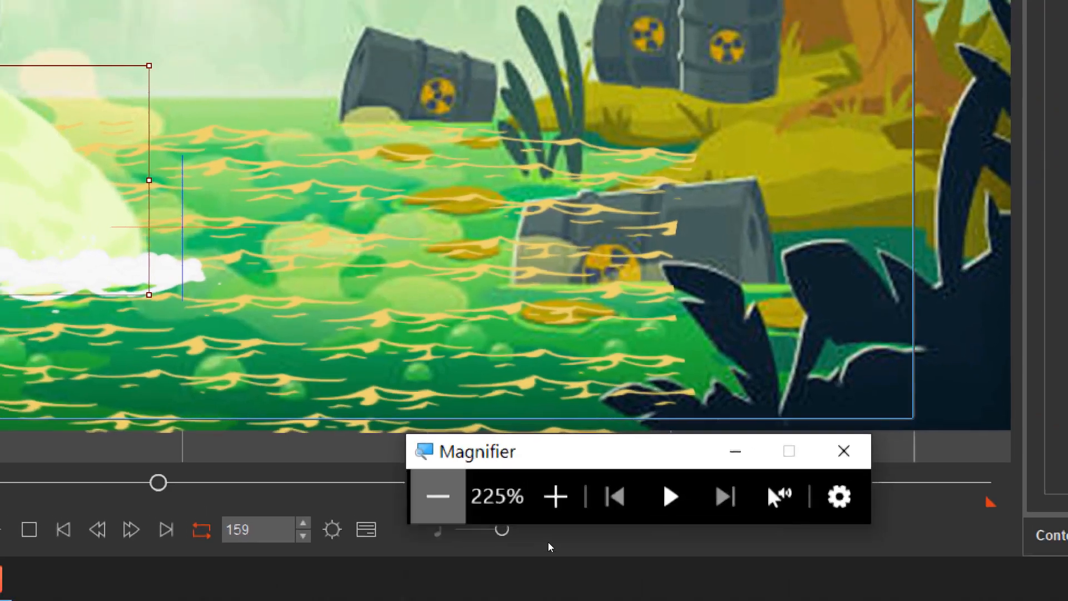
pyautogui.click(441, 486)
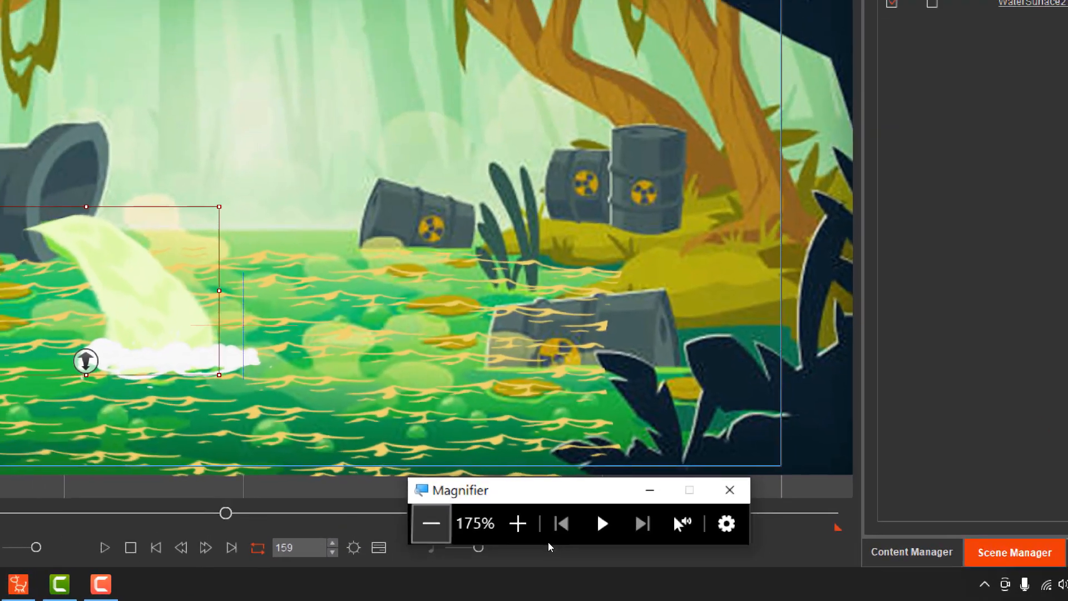
pyautogui.click(442, 486)
pyautogui.click(441, 485)
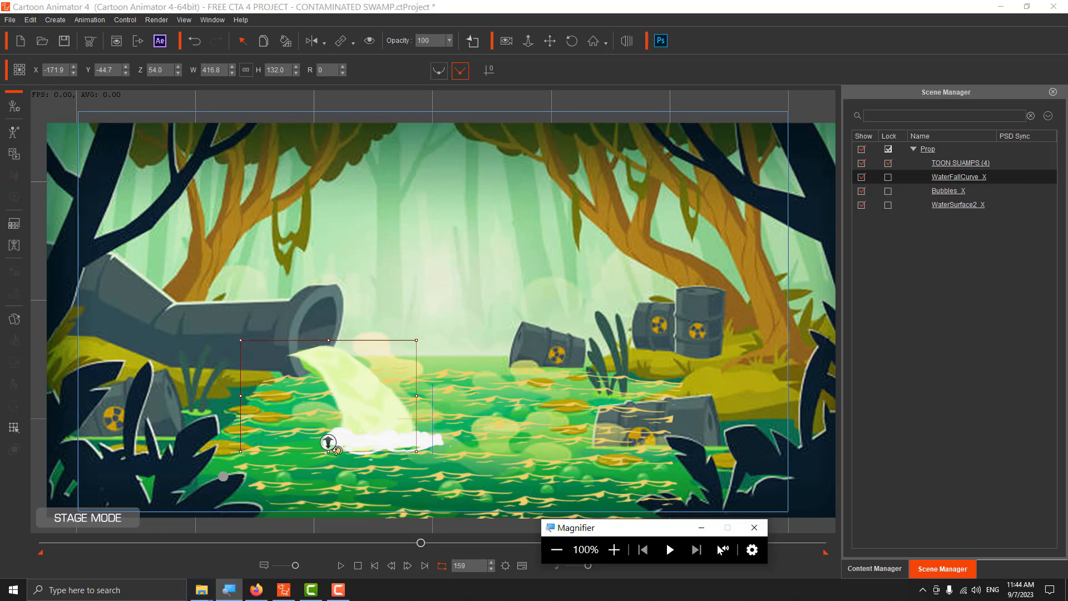
# Step: Try bringing the waterfall prop forward to a Z depth of 99, and undo the change
pyautogui.click(329, 441)
pyautogui.moveTo(328, 441)
pyautogui.mouseDown()
pyautogui.moveTo(310, 516)
pyautogui.moveTo(356, 317)
pyautogui.moveTo(334, 403)
pyautogui.moveTo(298, 452)
pyautogui.moveTo(346, 380)
pyautogui.moveTo(335, 450)
pyautogui.mouseUp()
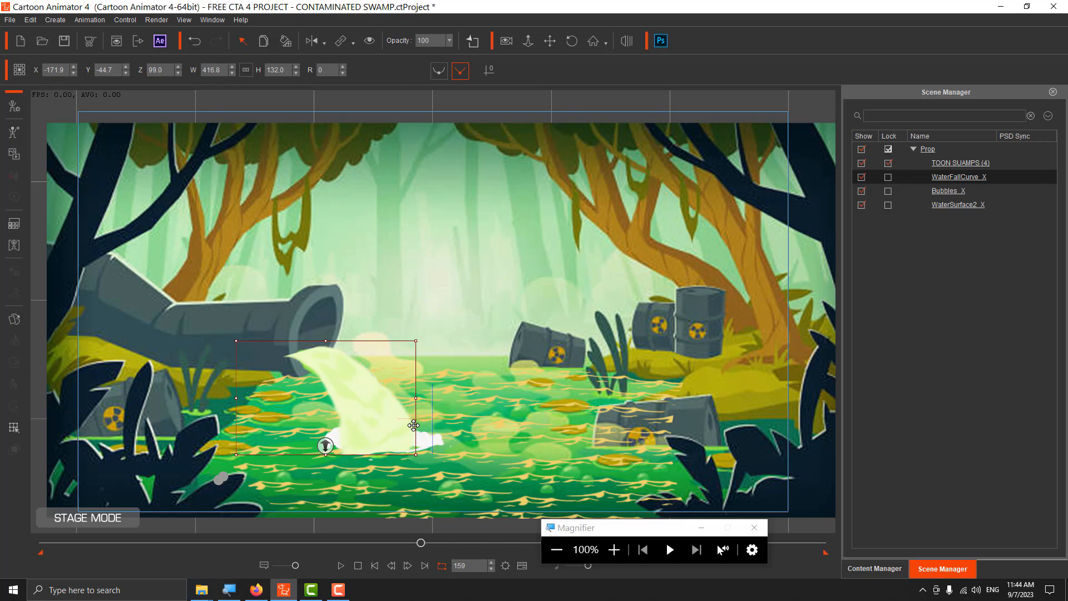
pyautogui.hotkey('ctrl', 'z')
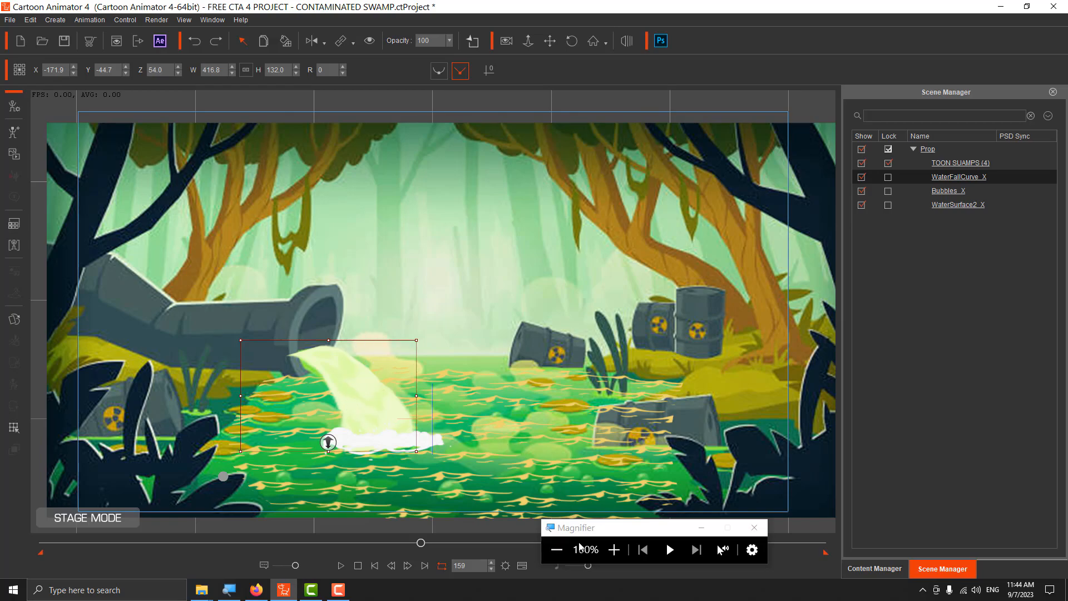
# Step: Magnify the Scene Manager to select the Bubbles_X prop, and return the magnification to 100%
pyautogui.click(614, 550)
pyautogui.click(614, 549)
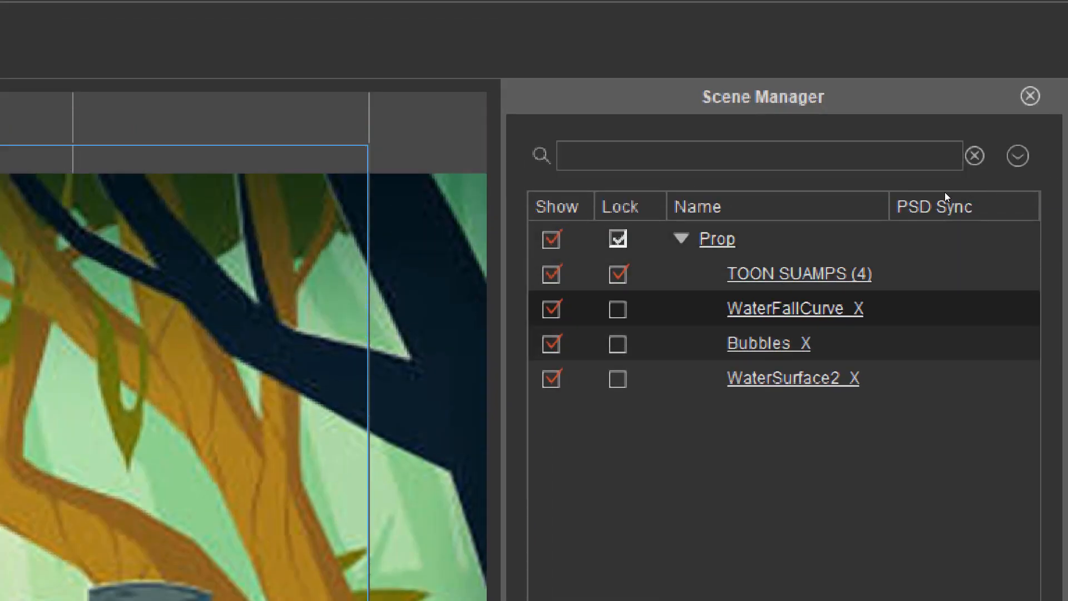
pyautogui.click(820, 343)
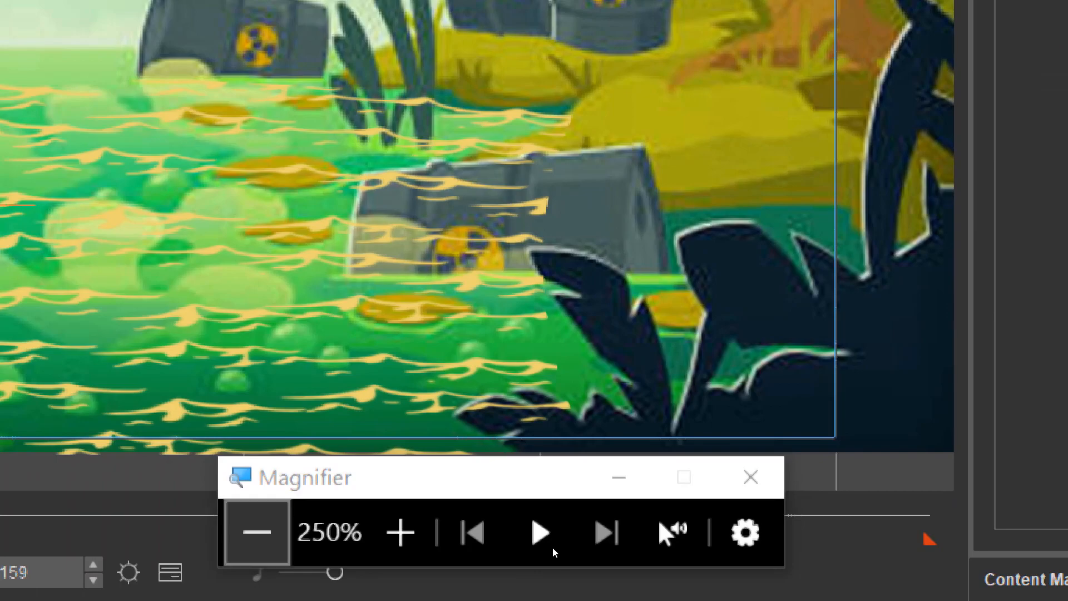
pyautogui.click(553, 547)
pyautogui.click(553, 547)
pyautogui.click(553, 547)
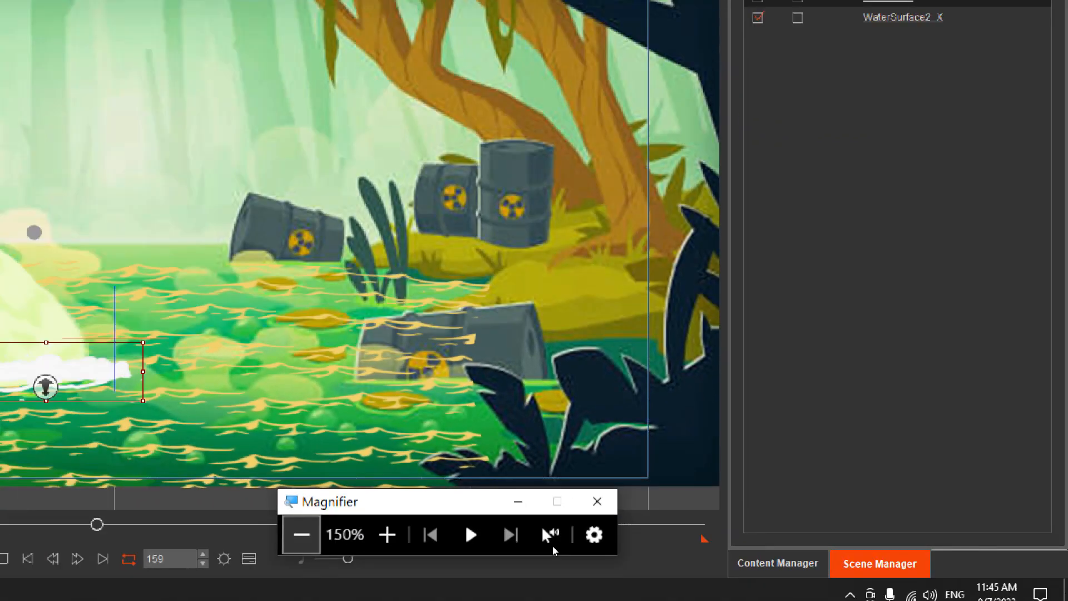
pyautogui.click(552, 547)
pyautogui.click(553, 547)
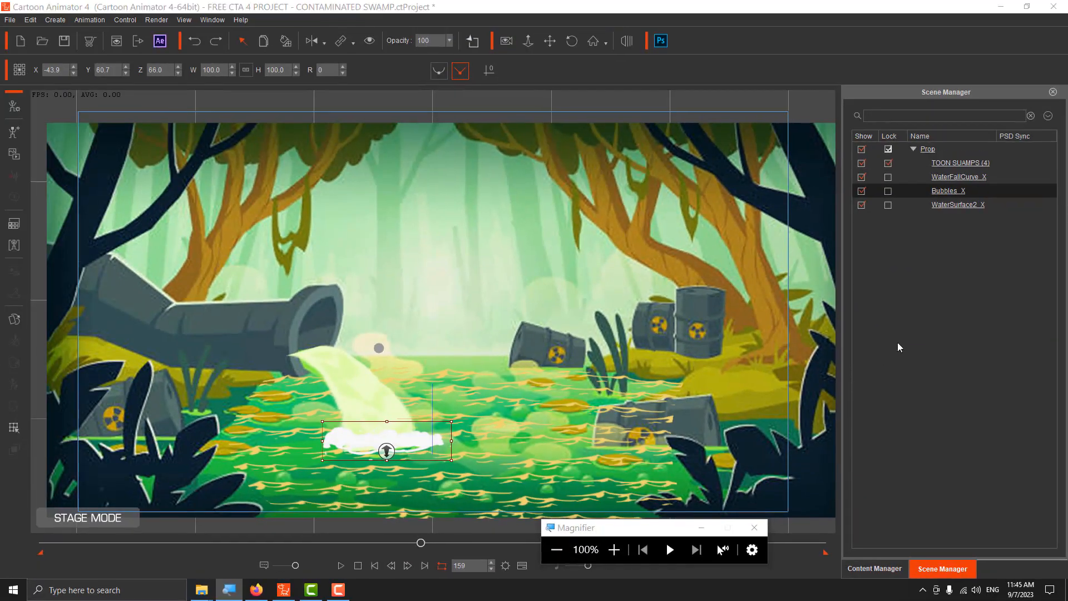
# Step: Hide and show the Bubbles_X prop, try moving it forward to a Z depth of 126, and undo the move
pyautogui.click(861, 191)
pyautogui.click(862, 191)
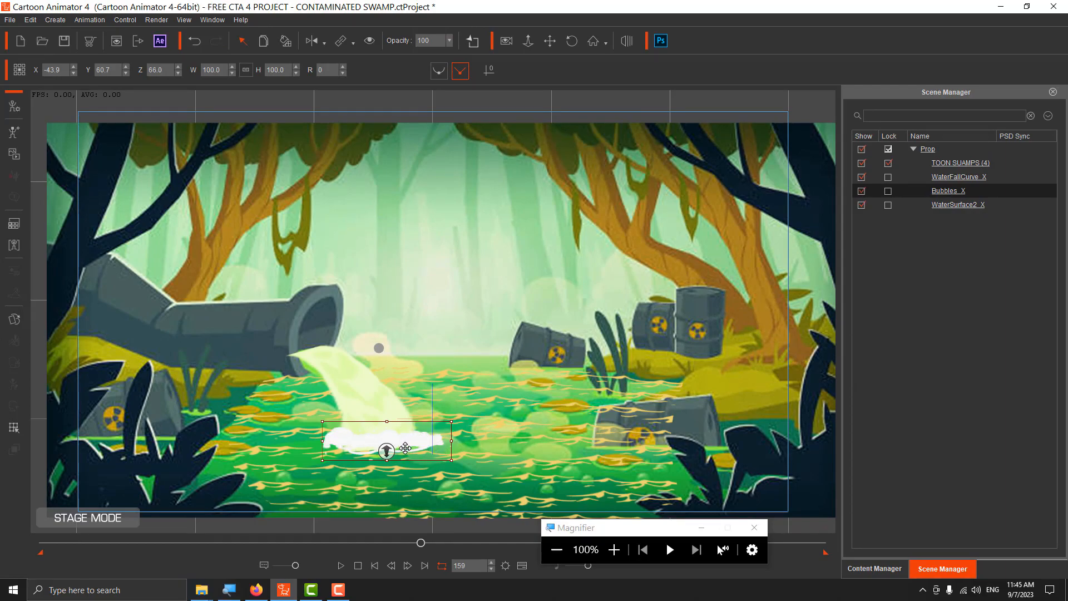
pyautogui.moveTo(391, 446)
pyautogui.mouseDown()
pyautogui.moveTo(388, 434)
pyautogui.moveTo(387, 456)
pyautogui.mouseUp()
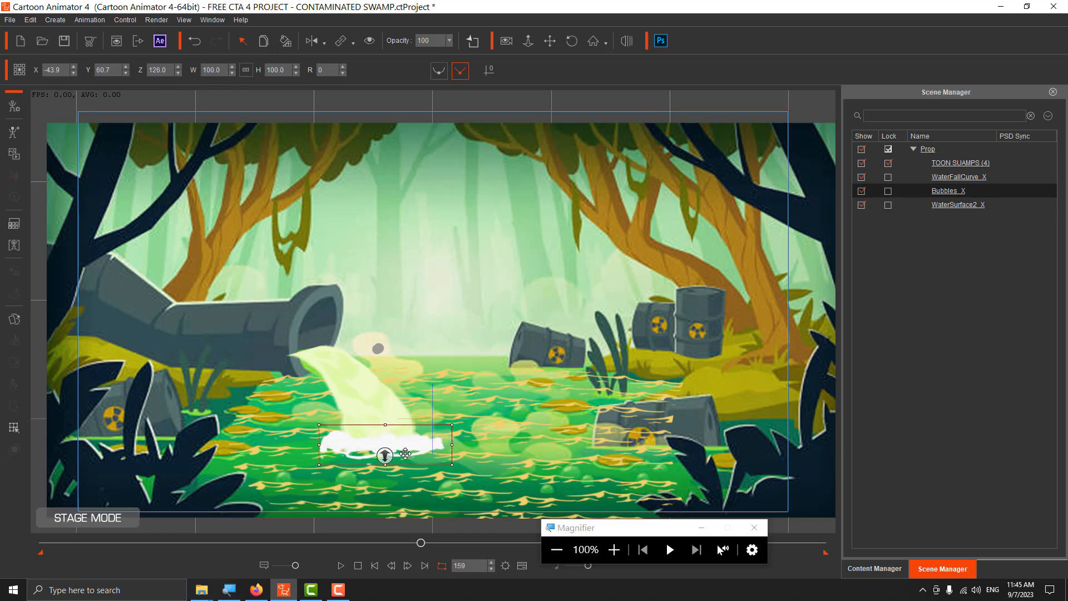
pyautogui.hotkey('ctrl', 'z')
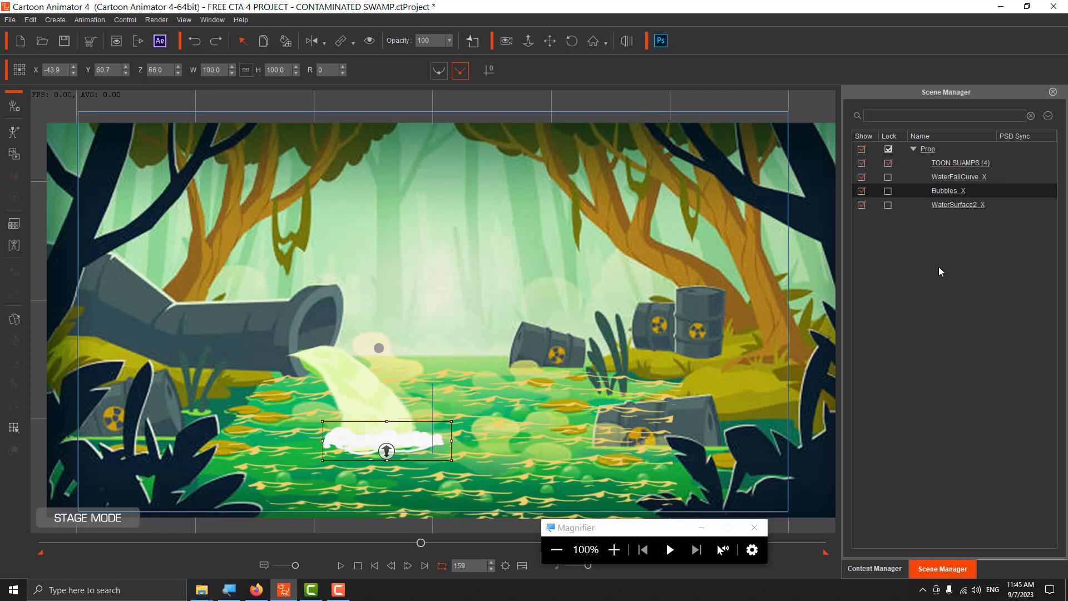
# Step: Select the WaterSurface2_X prop and toggle its visibility off and back on to compare the water
pyautogui.click(975, 206)
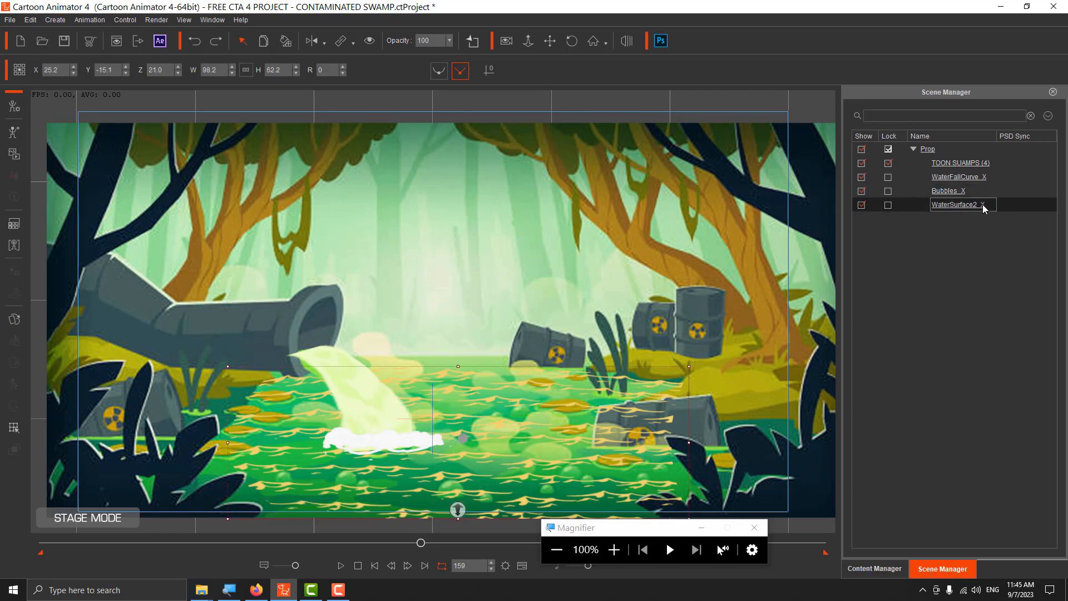
pyautogui.click(861, 206)
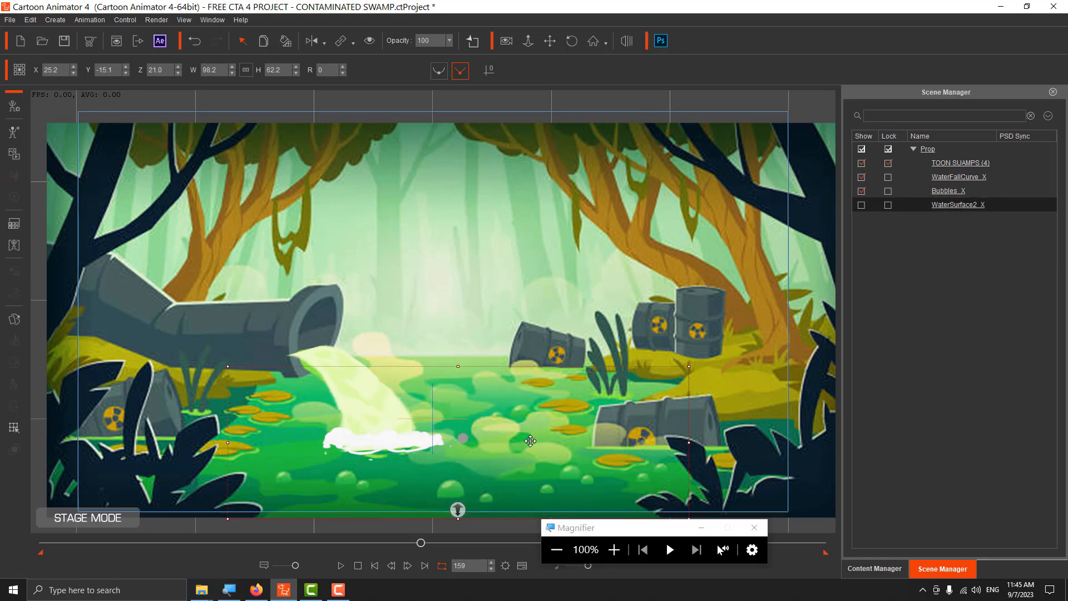
pyautogui.click(861, 205)
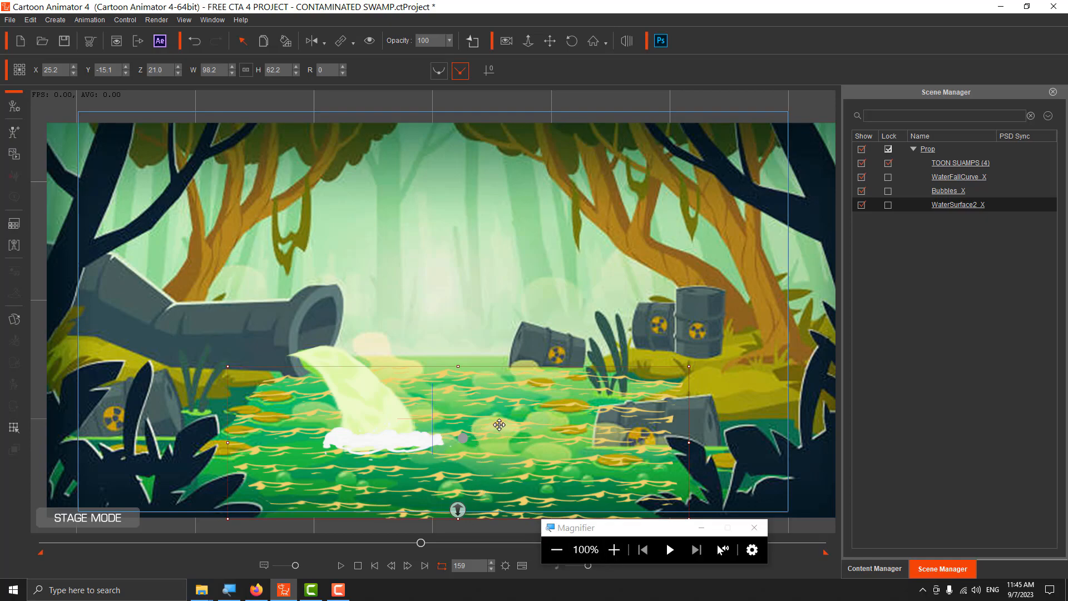
# Step: Open the Prop Key Editor for the water surface prop and move its window lower over the stage
pyautogui.rightClick(499, 425)
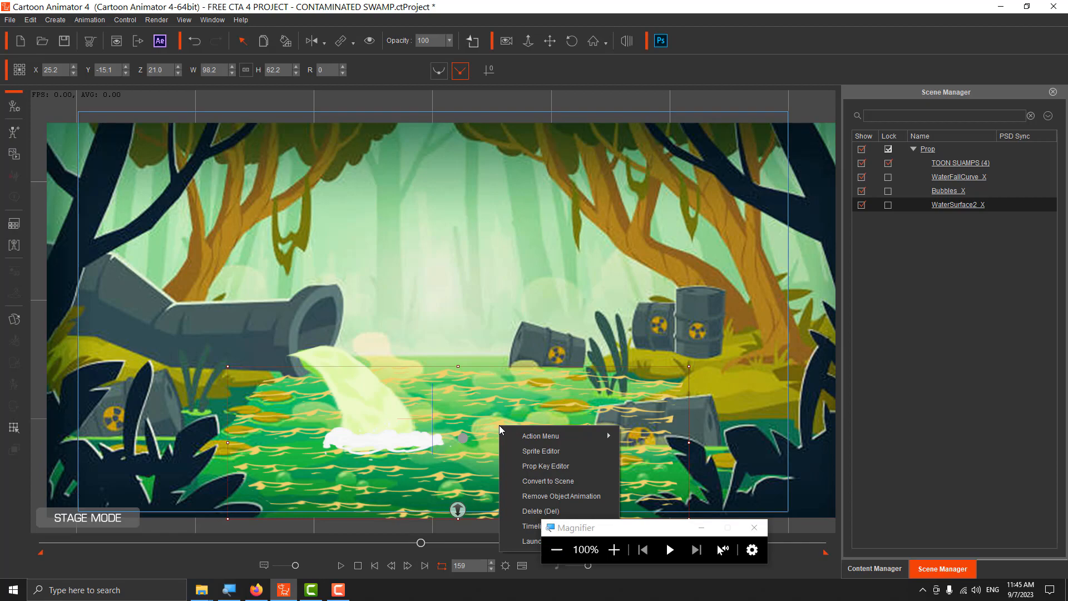
pyautogui.click(556, 466)
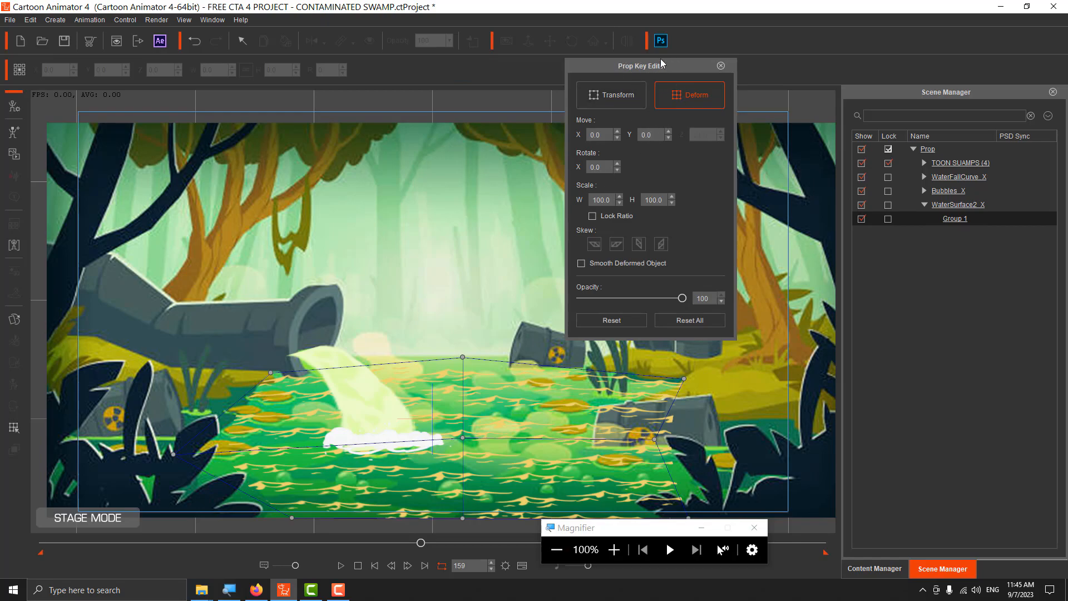
pyautogui.moveTo(648, 71); pyautogui.dragTo(625, 213)
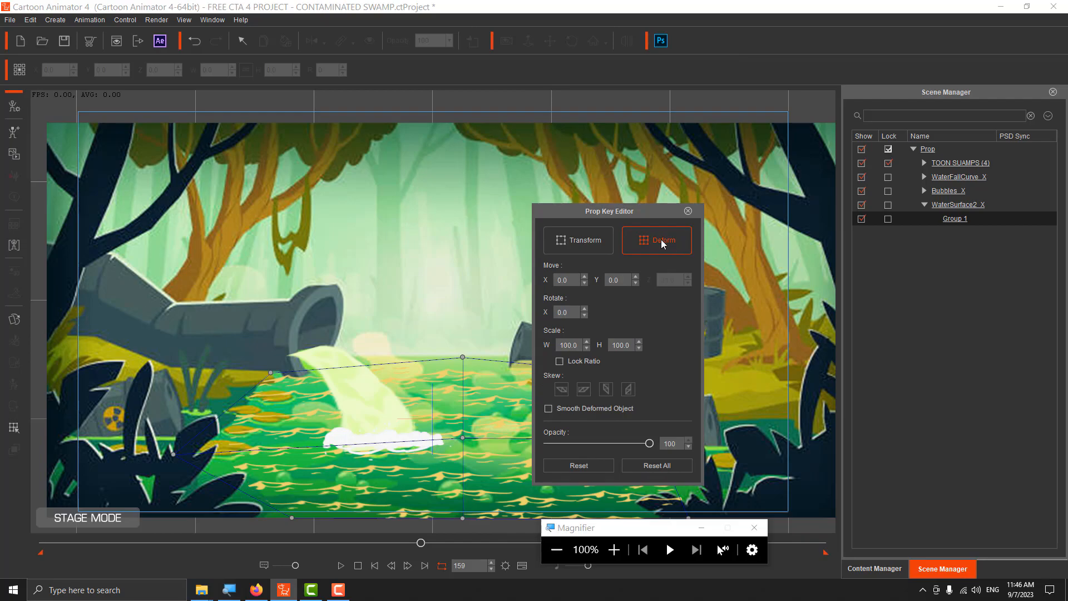
# Step: Magnify the Prop Key Editor to examine its Transform mode, switch back to Deform, and return the magnification to 100%
pyautogui.click(614, 550)
pyautogui.click(614, 550)
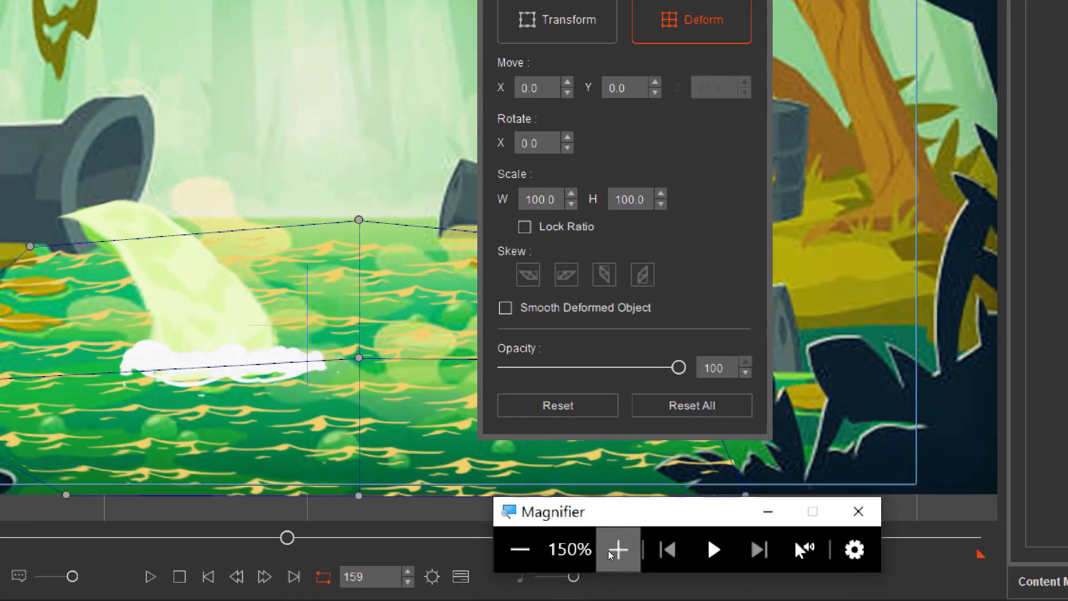
pyautogui.click(614, 549)
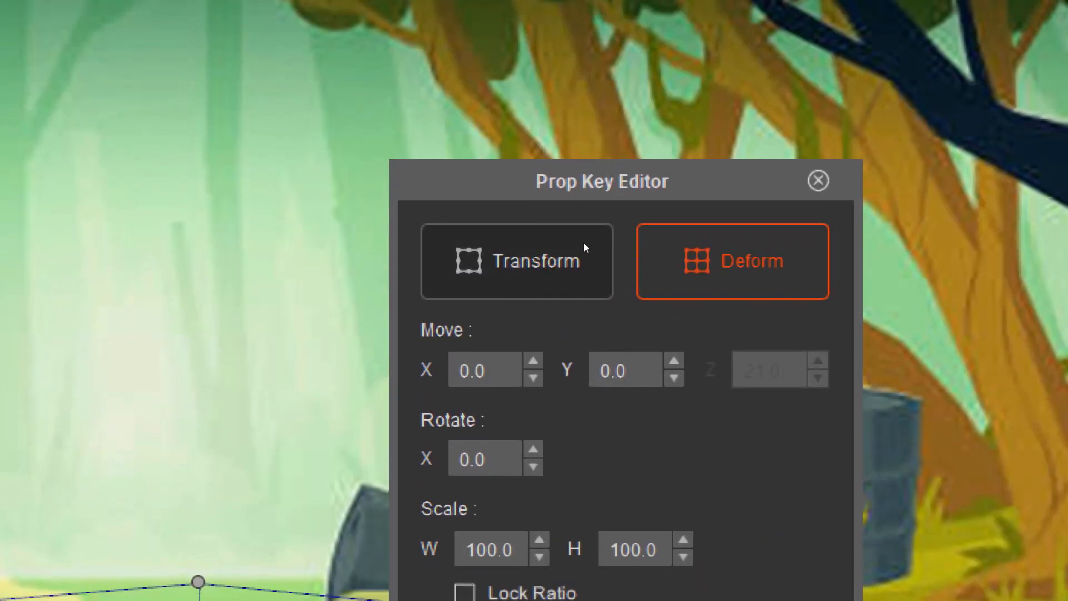
pyautogui.click(582, 242)
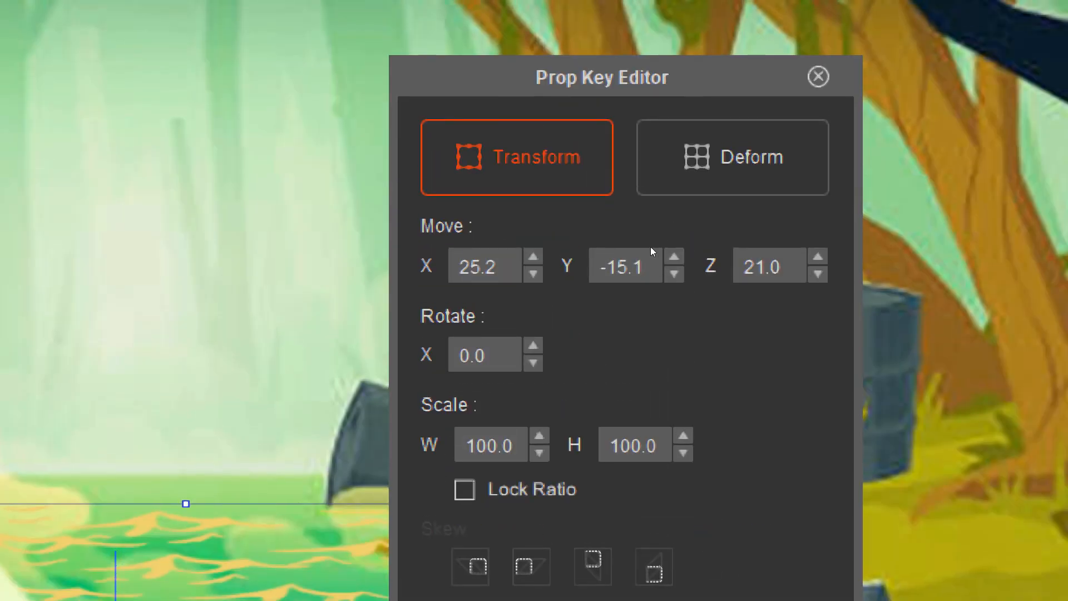
pyautogui.click(652, 244)
pyautogui.click(557, 555)
pyautogui.click(558, 555)
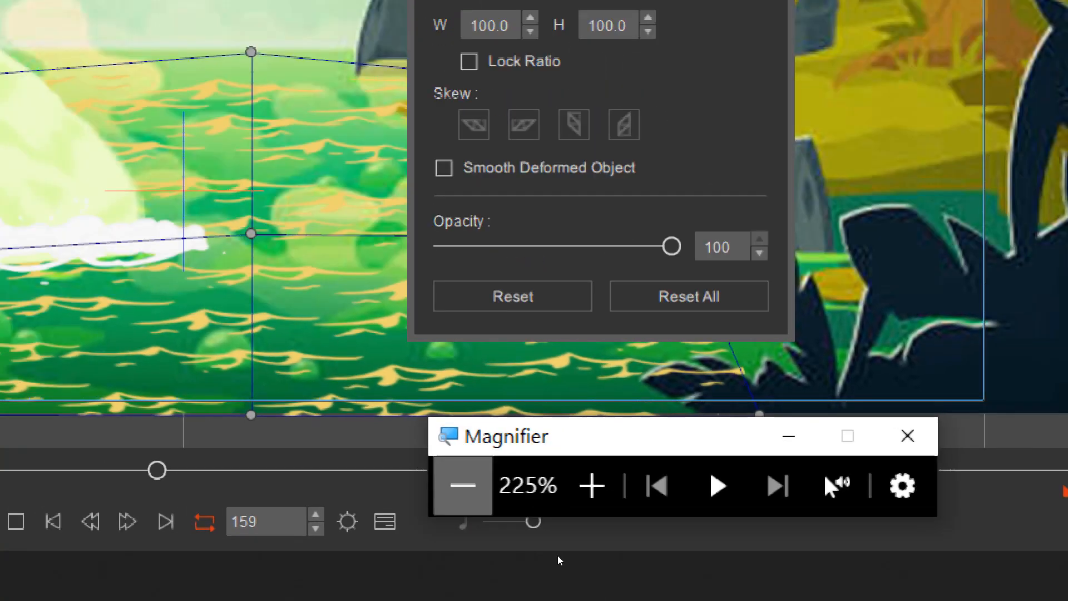
pyautogui.click(558, 556)
pyautogui.click(557, 555)
pyautogui.click(557, 555)
pyautogui.click(557, 555)
pyautogui.click(558, 555)
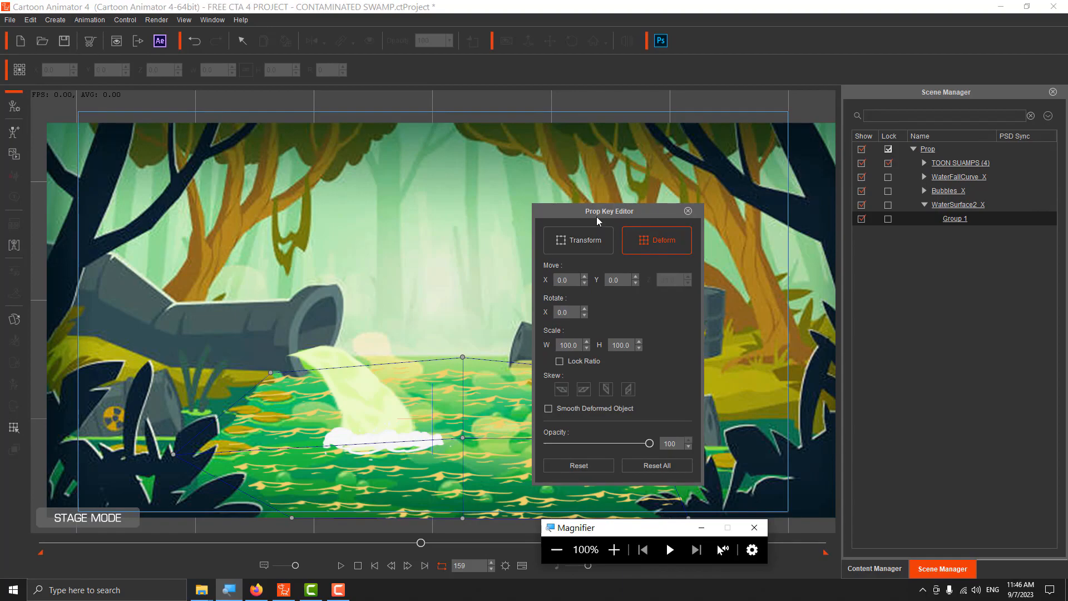
# Step: Move the Prop Key Editor off the water, try pulling the surface's upper-left deform point upward, and undo the deformation
pyautogui.moveTo(601, 212); pyautogui.dragTo(817, 204)
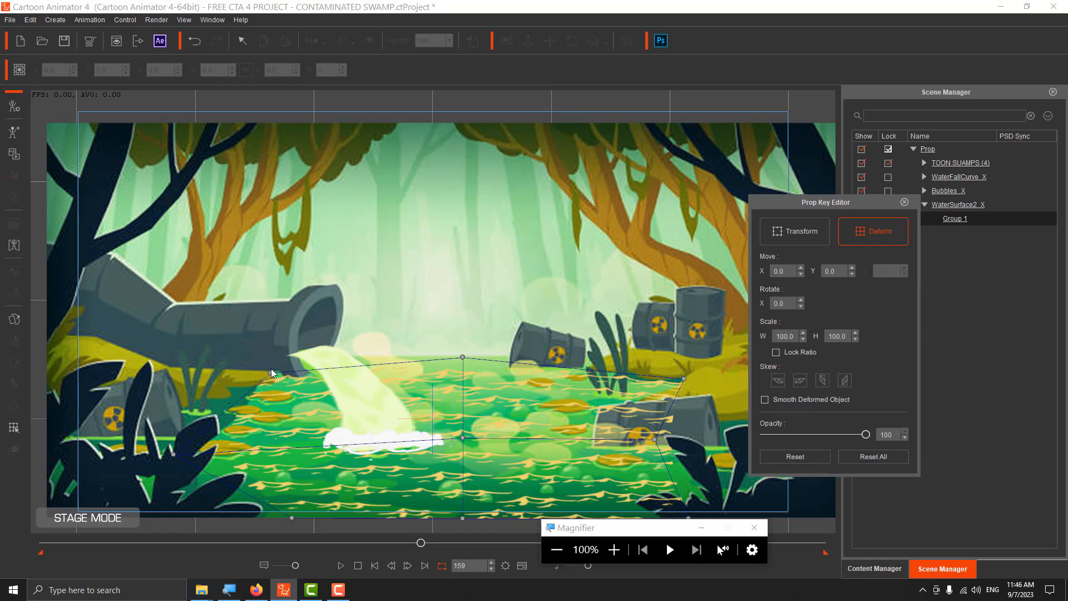
pyautogui.moveTo(268, 372); pyautogui.dragTo(391, 168)
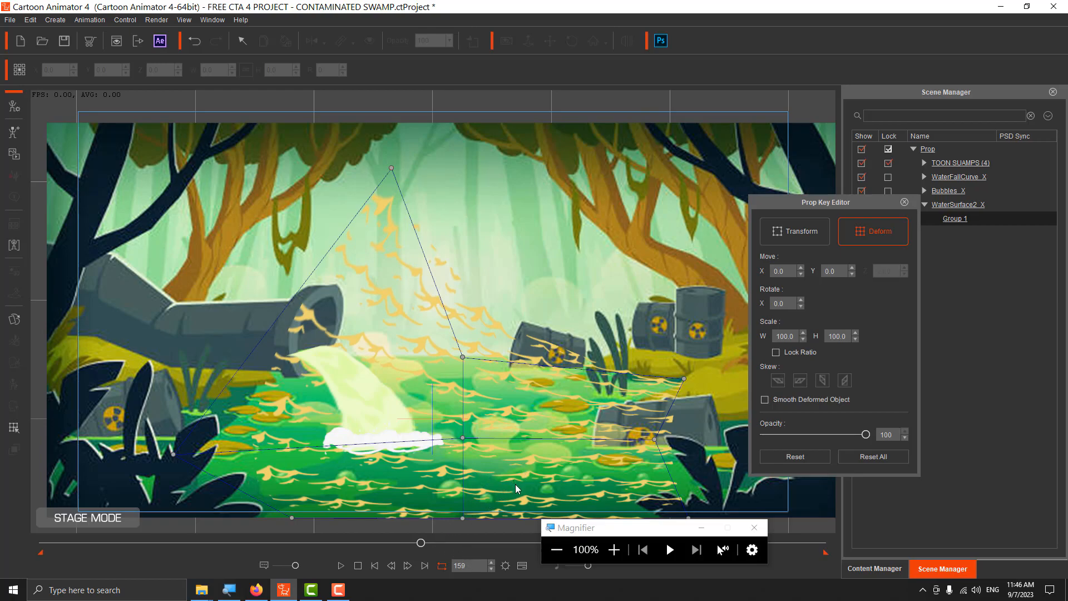
pyautogui.hotkey('ctrl', 'z')
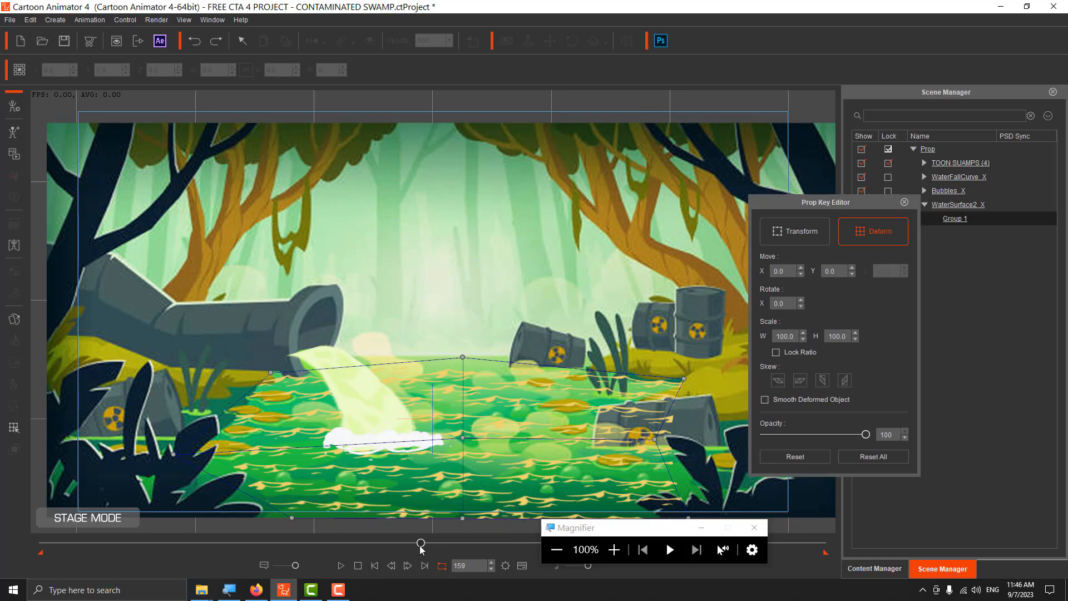
# Step: Return the project to frame 1 and close the Prop Key Editor
pyautogui.click(356, 566)
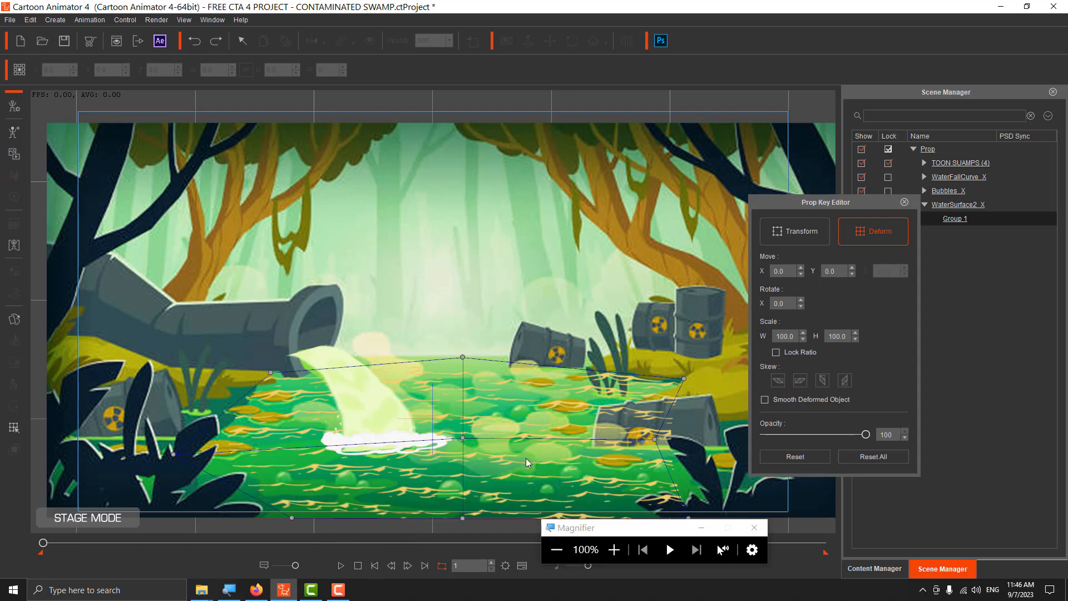
pyautogui.click(901, 202)
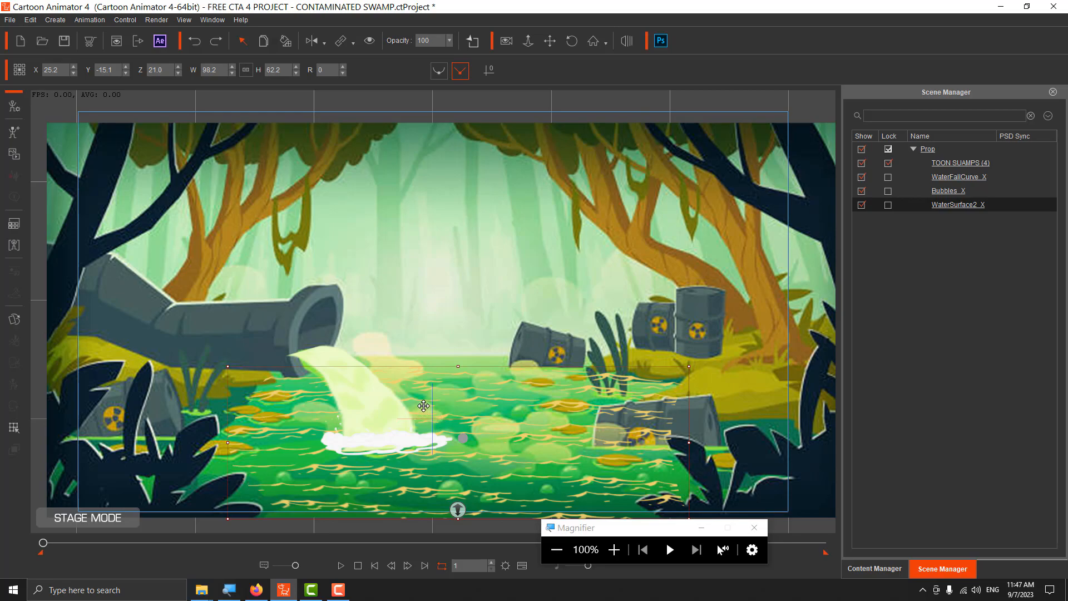
# Step: View the water surface prop's available editing commands, dismiss them and move the Magnifier window off the playback controls
pyautogui.rightClick(423, 406)
pyautogui.moveTo(508, 421)
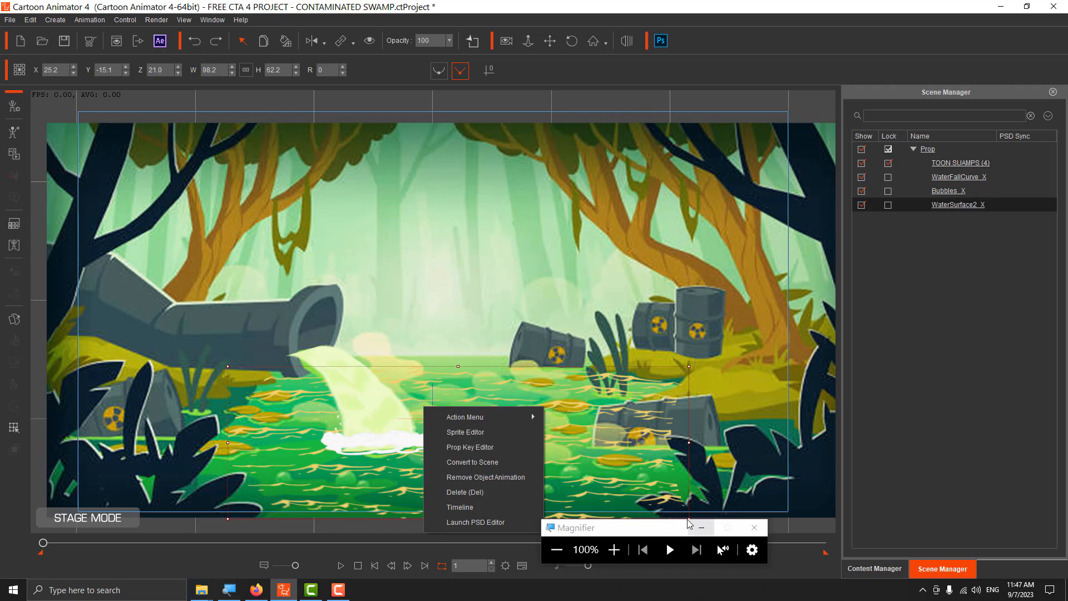
pyautogui.moveTo(689, 523); pyautogui.dragTo(923, 384)
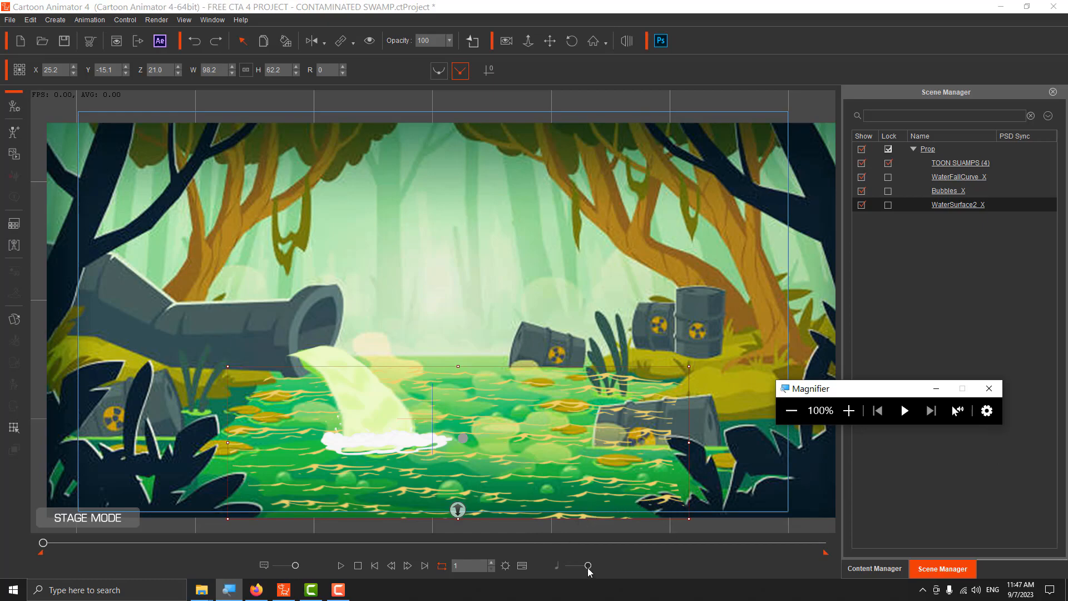
# Step: Show the Timeline, move it up over the stage and magnify the water surface prop's Motion keys to examine them
pyautogui.click(521, 565)
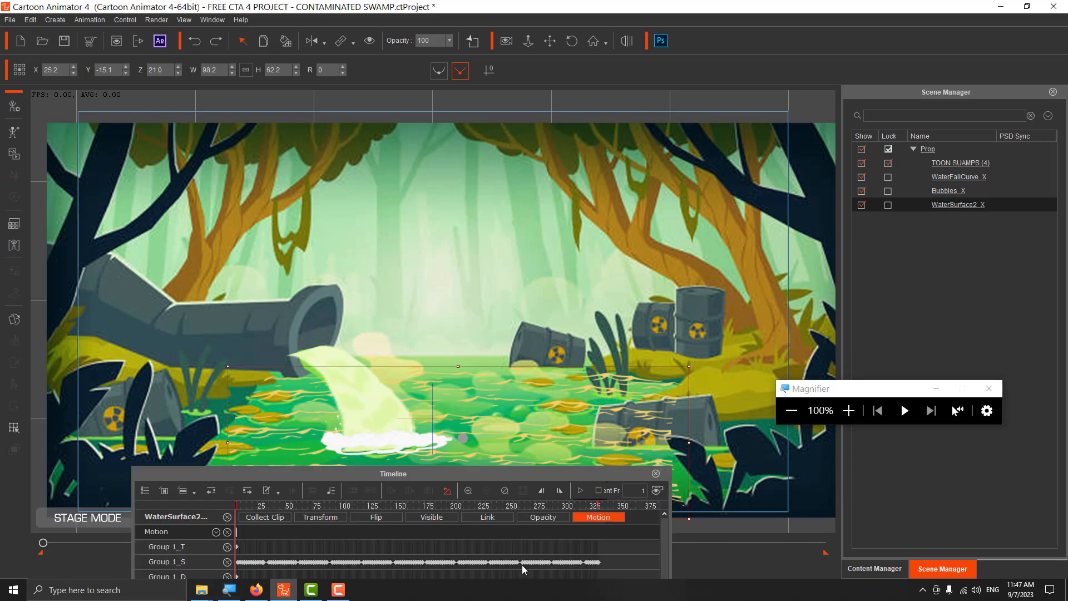
pyautogui.moveTo(472, 476); pyautogui.dragTo(568, 275)
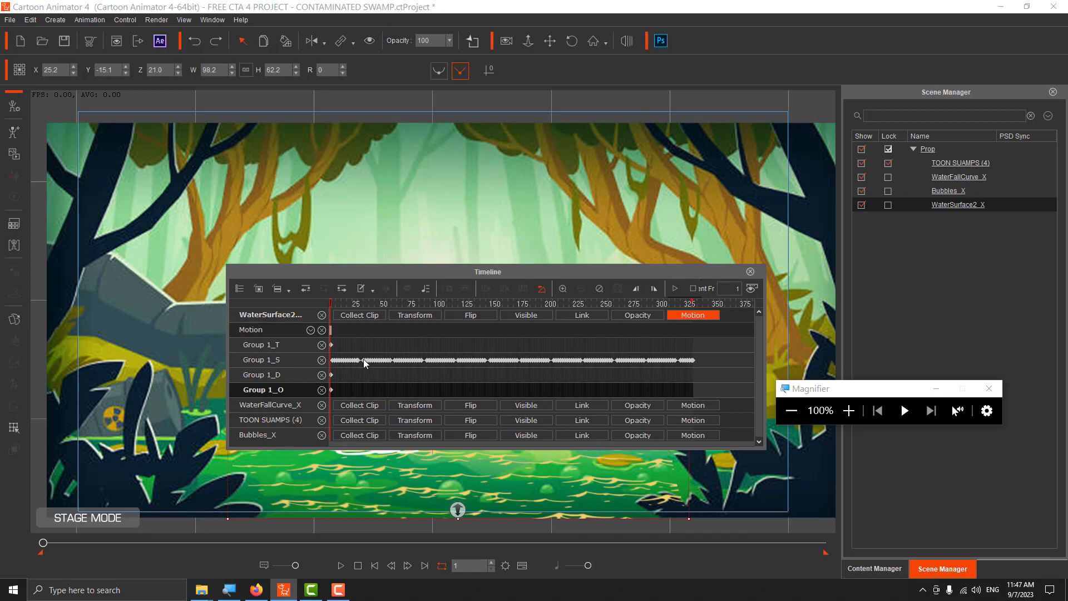
pyautogui.click(706, 315)
pyautogui.click(849, 410)
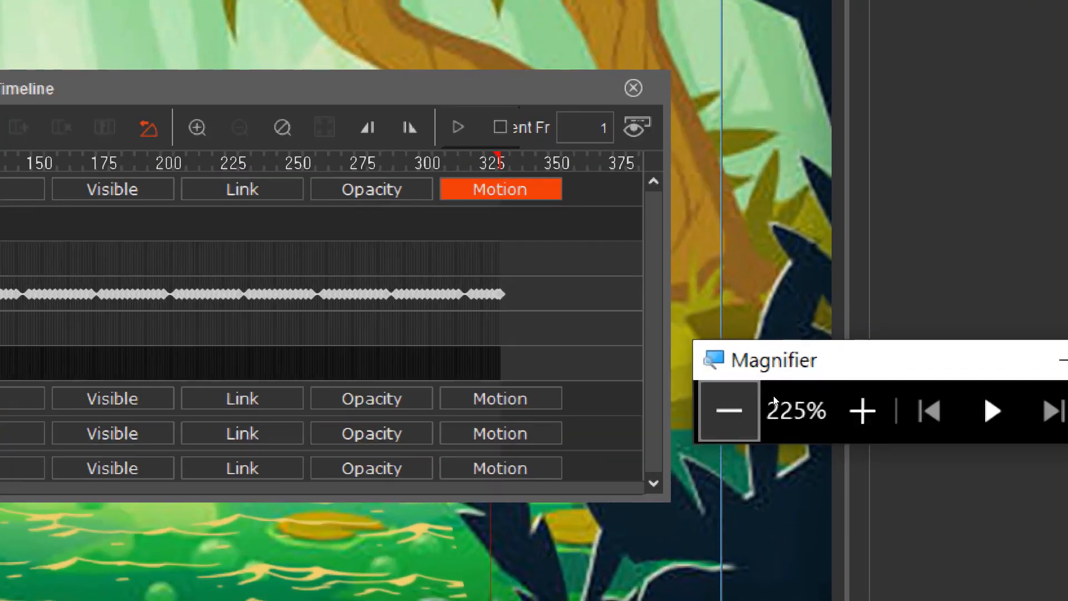
pyautogui.click(863, 411)
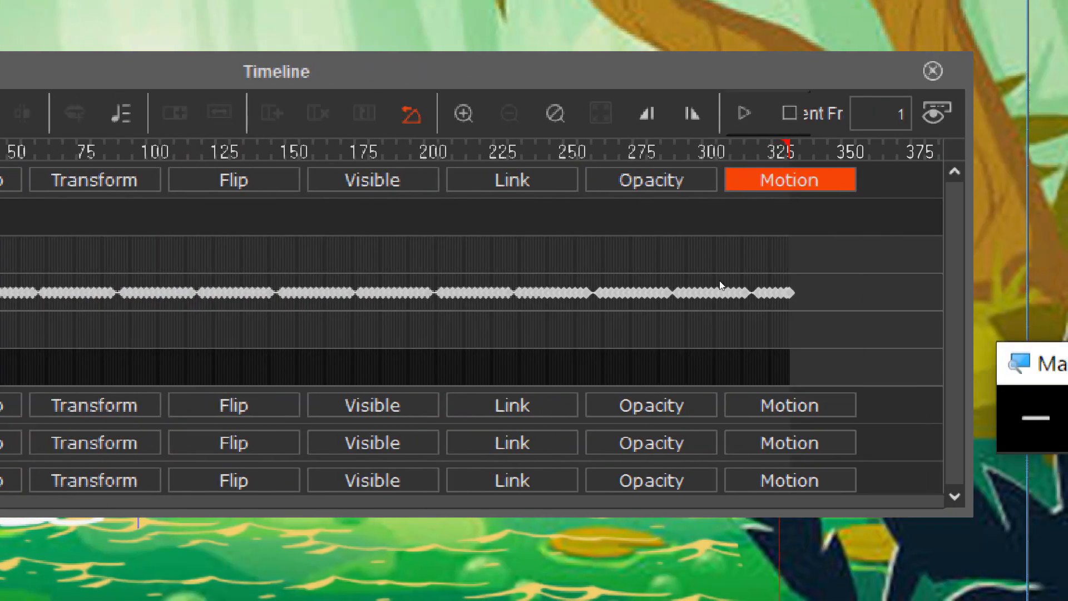
# Step: Close the Timeline and return the screen magnification to 100%
pyautogui.press('F3')
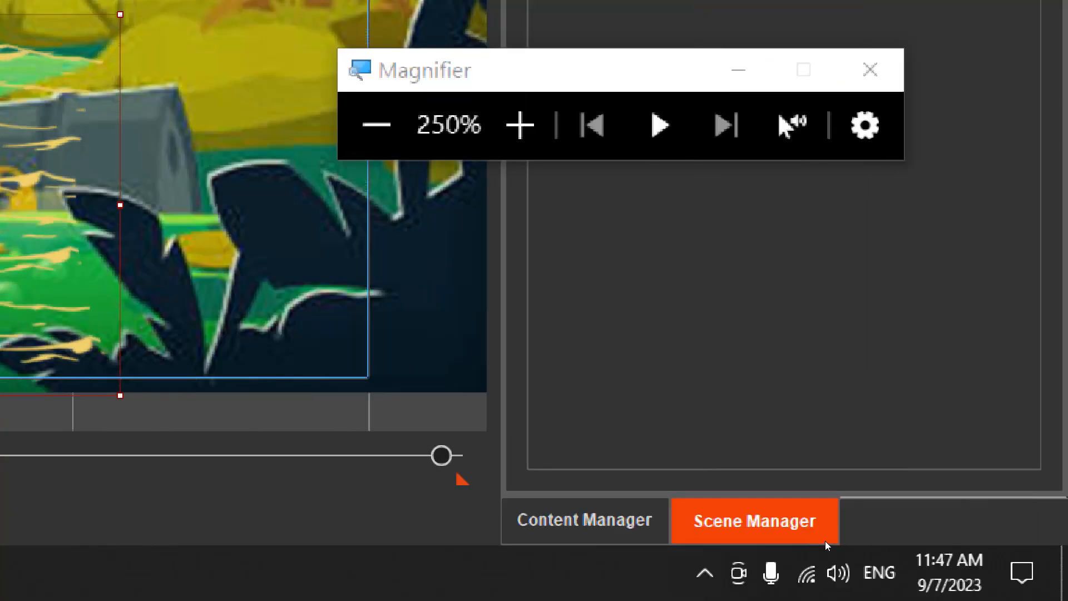
pyautogui.press('super+minus')
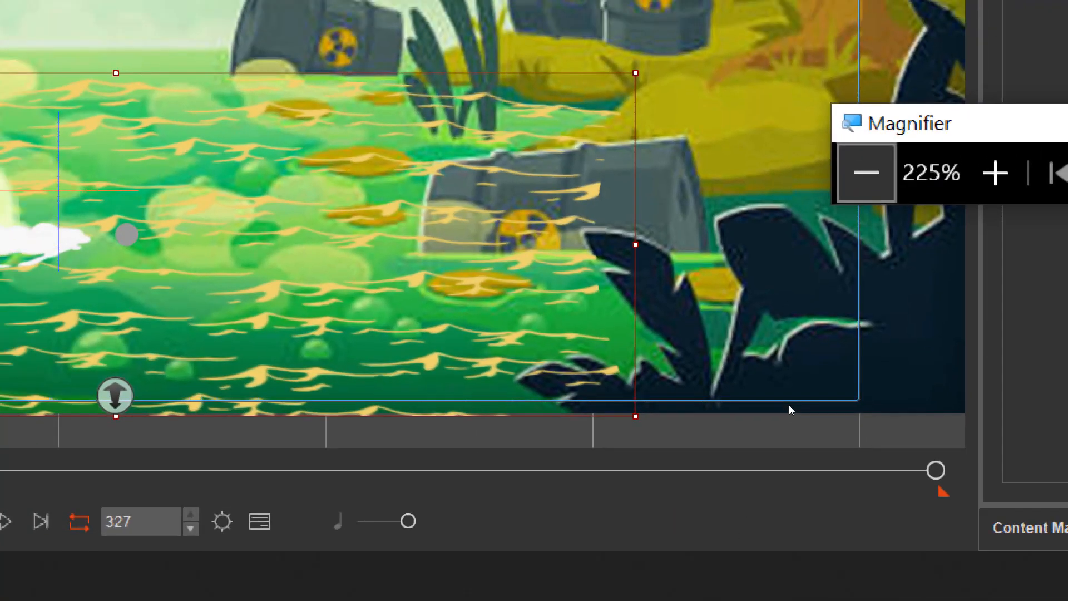
pyautogui.press('super+minus')
pyautogui.press('super+minus')
pyautogui.press('super+minus')
pyautogui.press('super+minus')
pyautogui.press('super+minus')
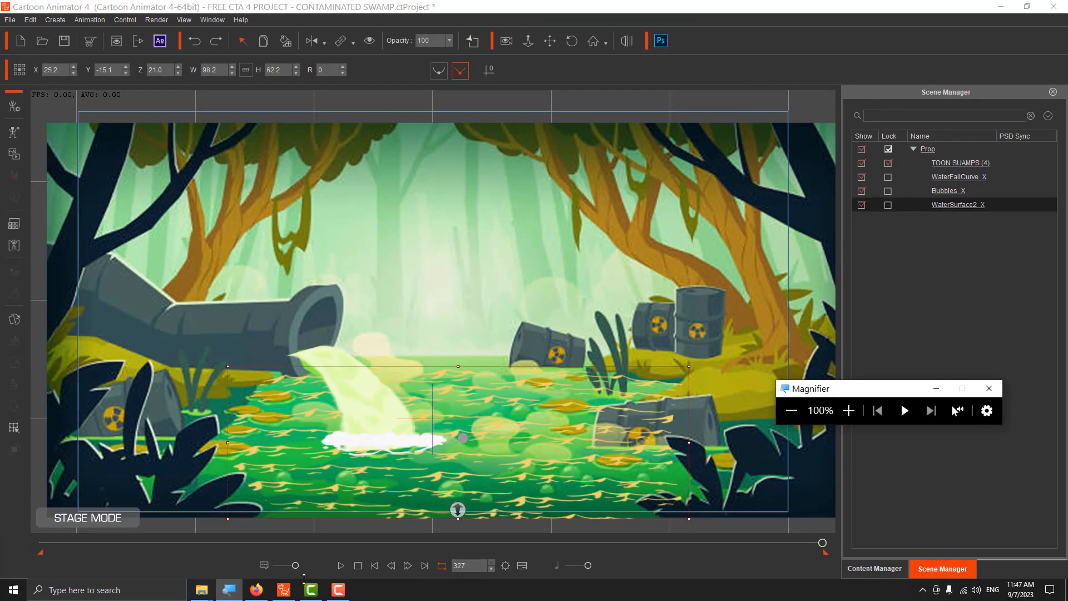
# Step: Play the swamp animation from the start and stop playback
pyautogui.click(342, 565)
pyautogui.click(341, 565)
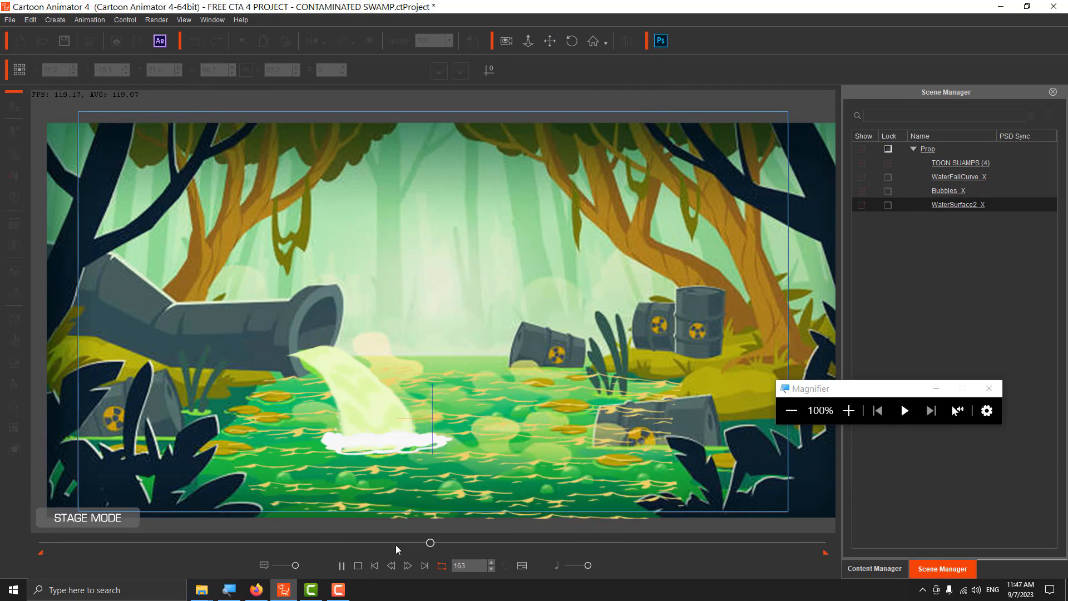
pyautogui.click(358, 565)
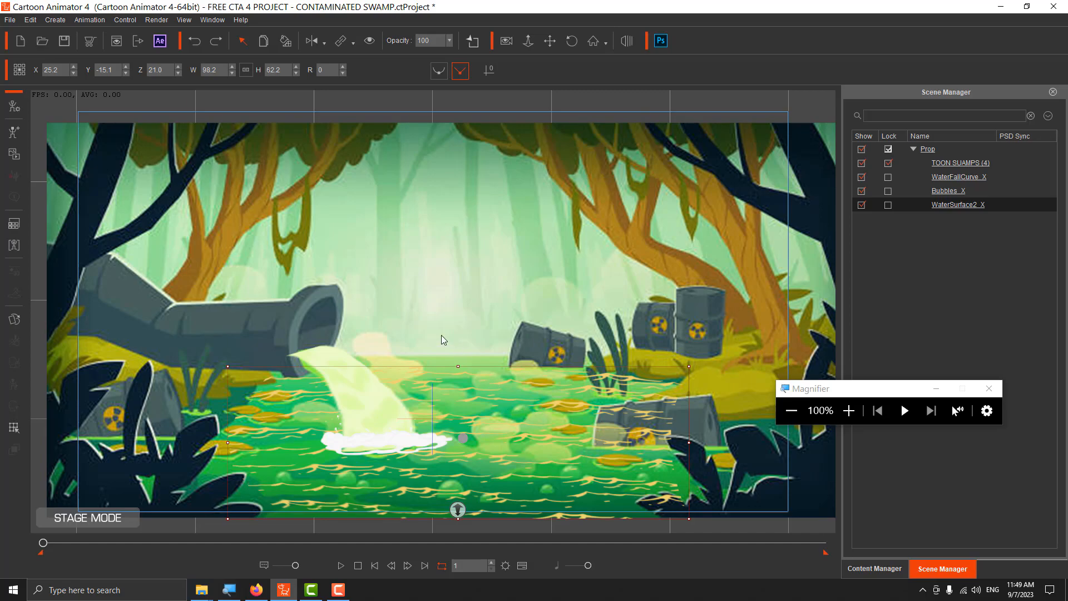
# Step: Try moving the water surface prop slightly upward on the stage, and undo the move
pyautogui.click(341, 388)
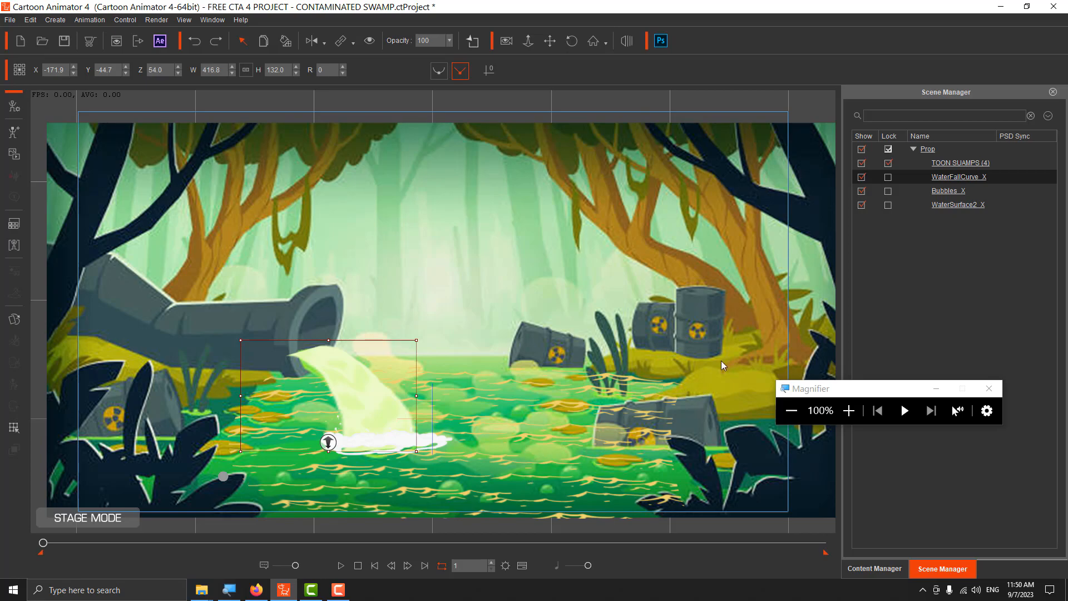
pyautogui.click(962, 206)
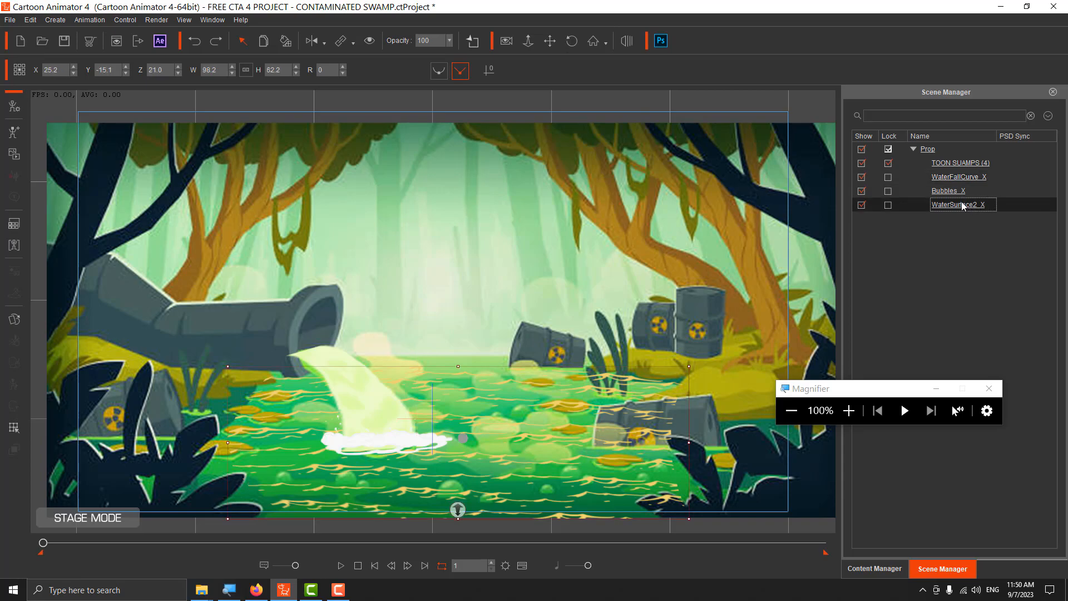
pyautogui.moveTo(490, 457)
pyautogui.mouseDown()
pyautogui.moveTo(504, 295)
pyautogui.moveTo(487, 447)
pyautogui.mouseUp()
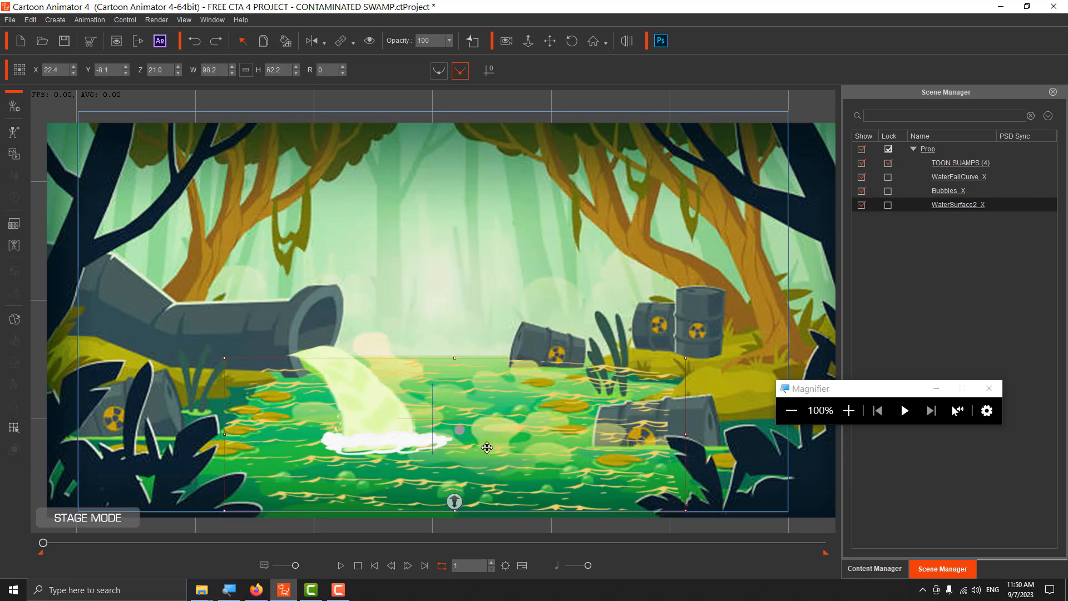
pyautogui.hotkey('ctrl', 'z')
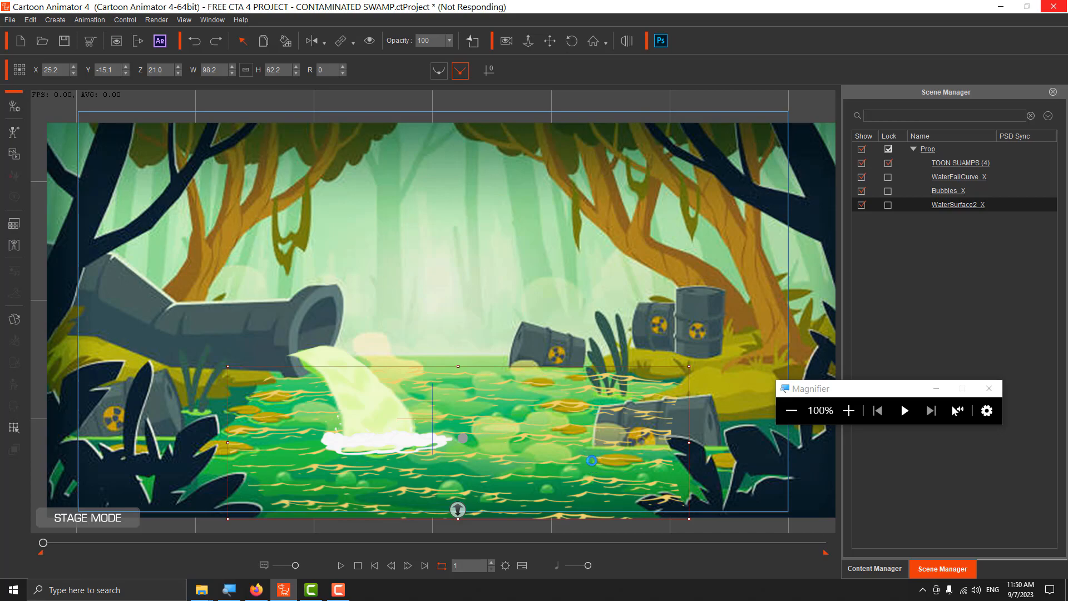
# Step: Place a copy of the water surface at about X 34, Y 23.5, with height about 40.6 and Z depth about -69
pyautogui.moveTo(542, 360); pyautogui.dragTo(542, 439)
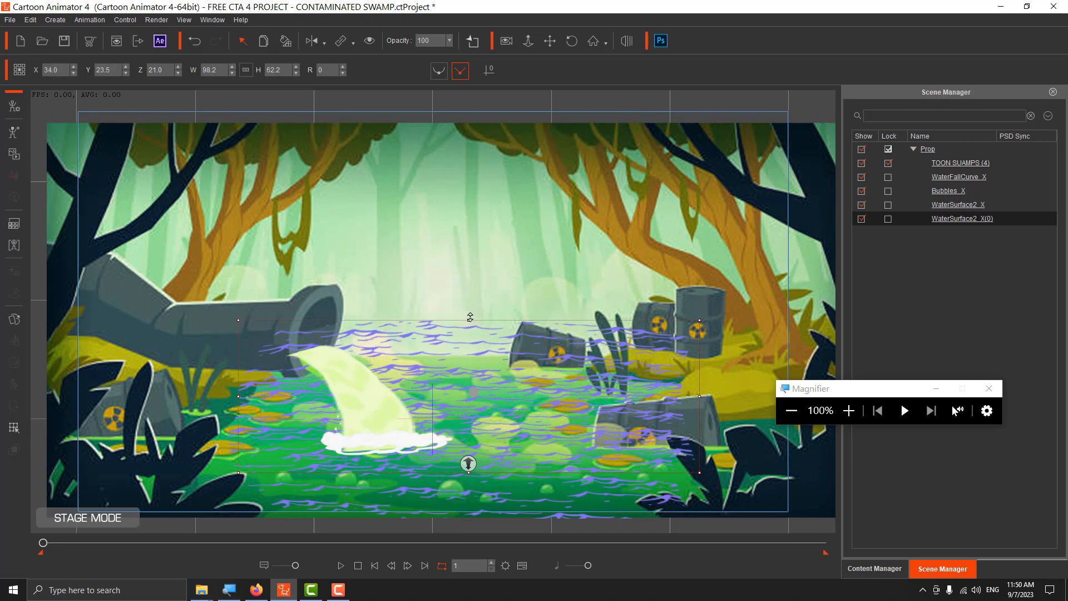
pyautogui.moveTo(469, 319); pyautogui.dragTo(469, 340)
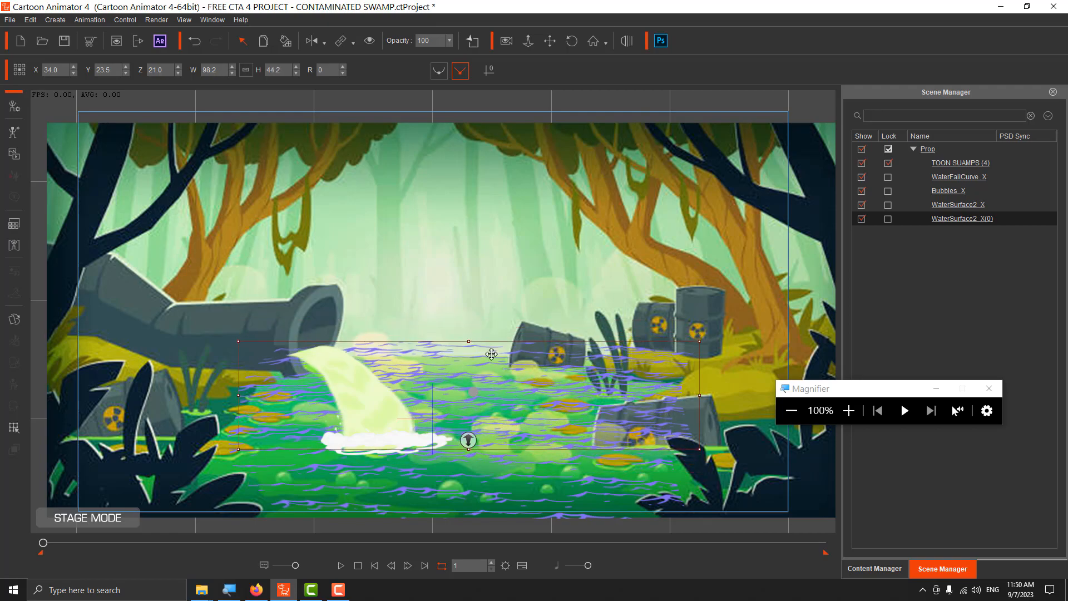
pyautogui.moveTo(469, 445); pyautogui.dragTo(467, 430)
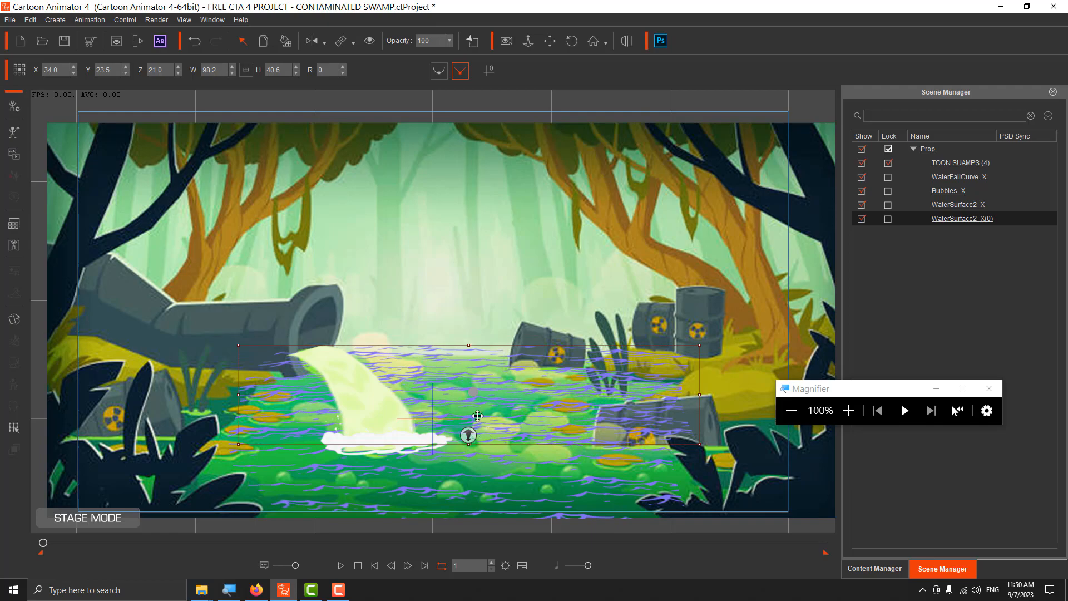
pyautogui.moveTo(469, 434); pyautogui.dragTo(465, 417)
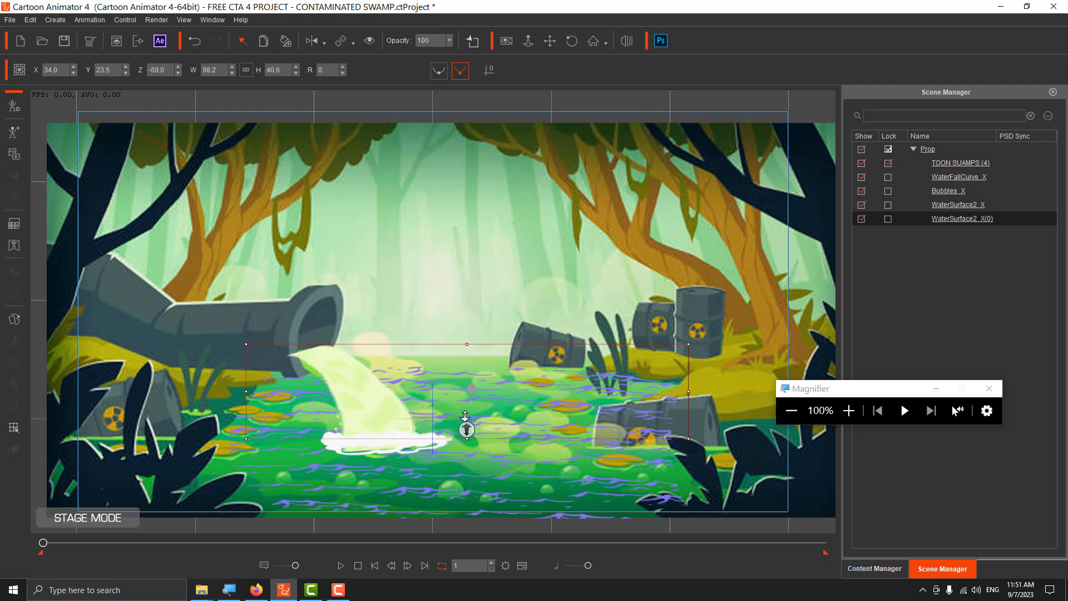
pyautogui.click(479, 272)
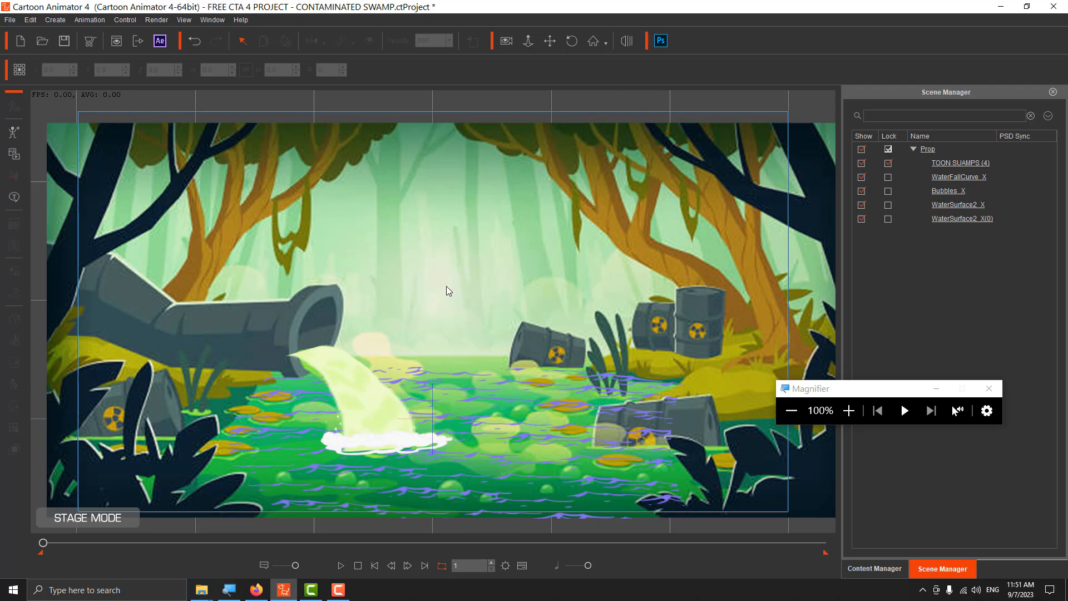
# Step: Push the TOON SUAMPS (4) background prop back to a Z depth of about -159
pyautogui.click(993, 166)
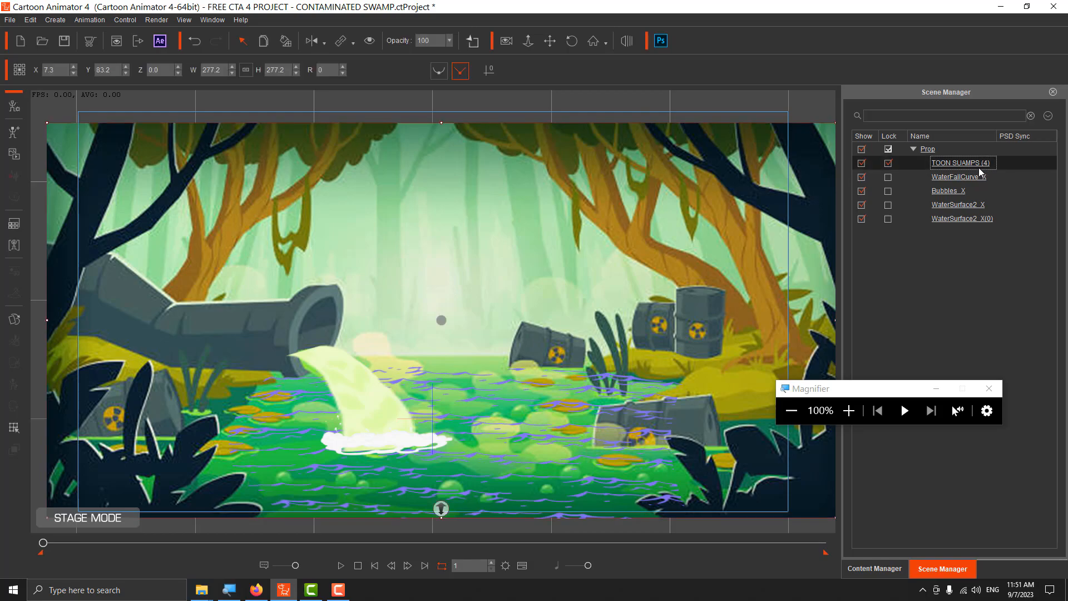
pyautogui.click(443, 510)
pyautogui.moveTo(443, 510); pyautogui.dragTo(440, 480)
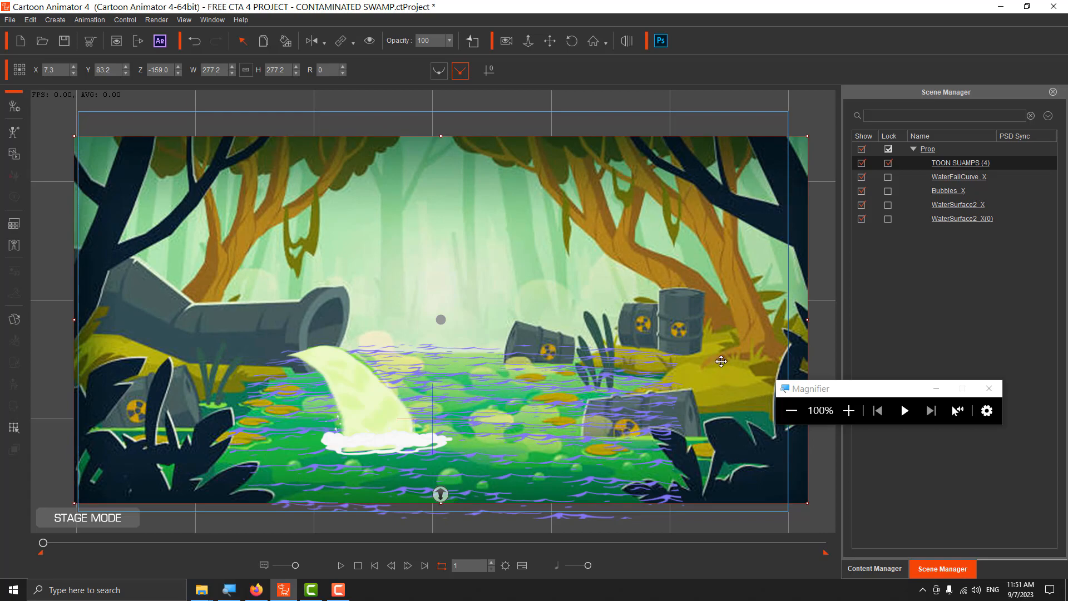
# Step: Push the copied water surface back to Z about -126 and bring the original water surface forward to Z about 141
pyautogui.click(957, 218)
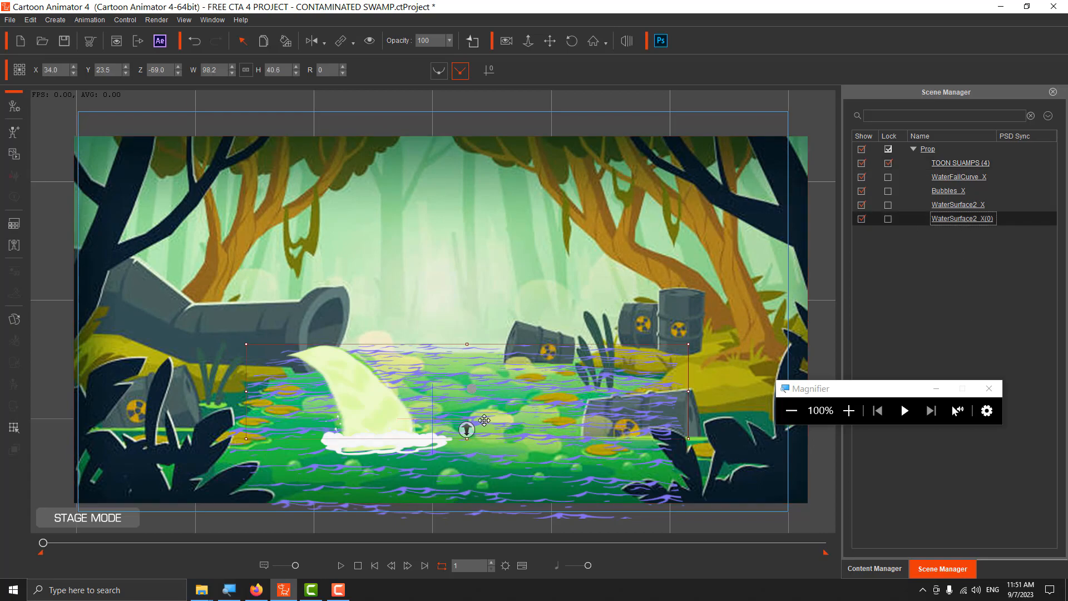
pyautogui.moveTo(470, 425)
pyautogui.mouseDown()
pyautogui.moveTo(466, 396)
pyautogui.moveTo(466, 414)
pyautogui.mouseUp()
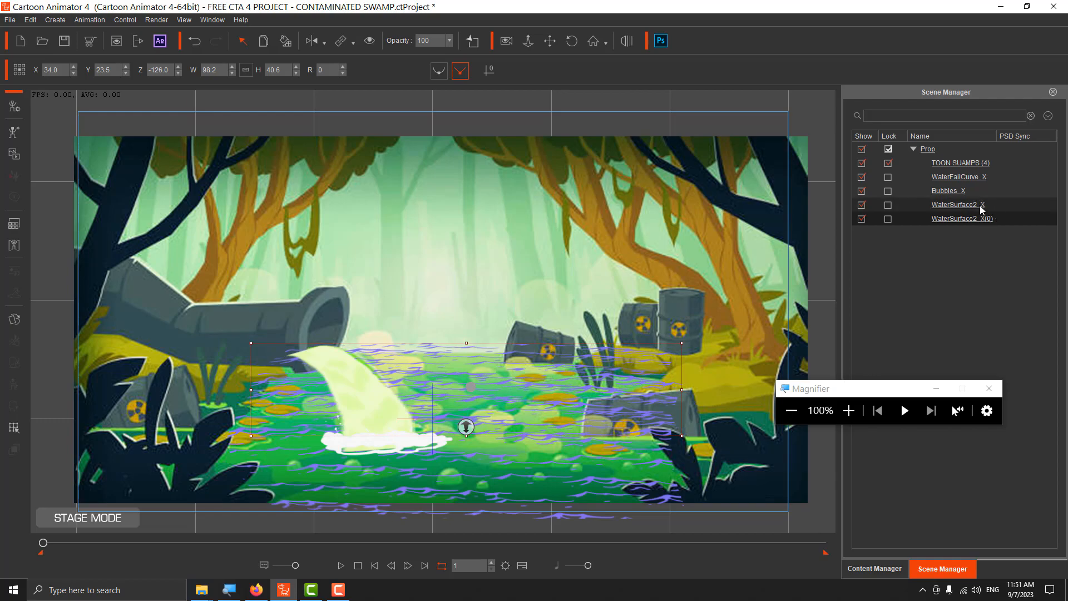
pyautogui.click(970, 206)
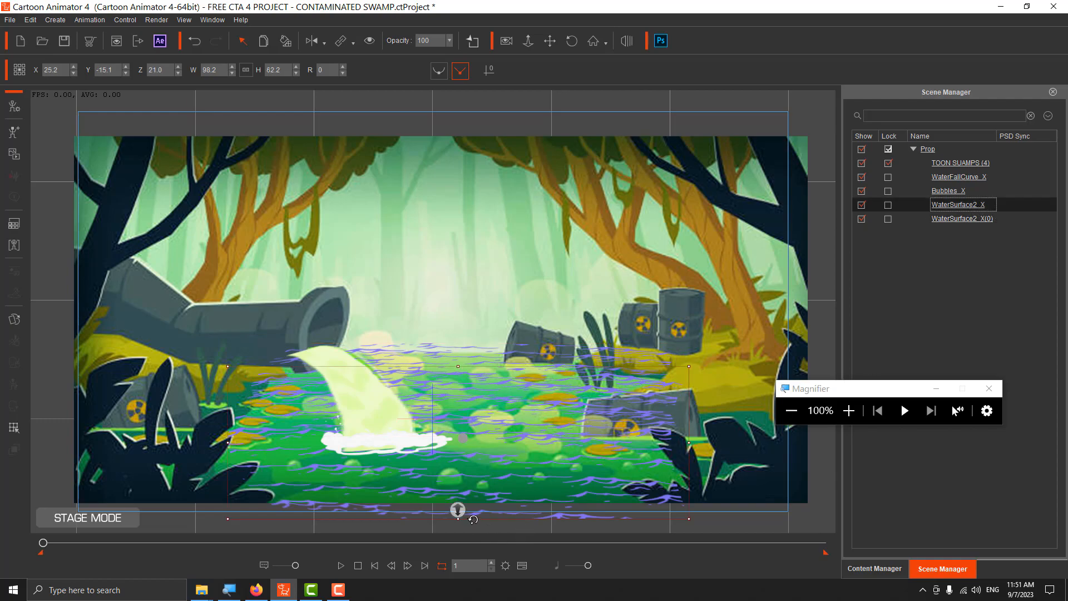
pyautogui.moveTo(454, 508); pyautogui.dragTo(444, 528)
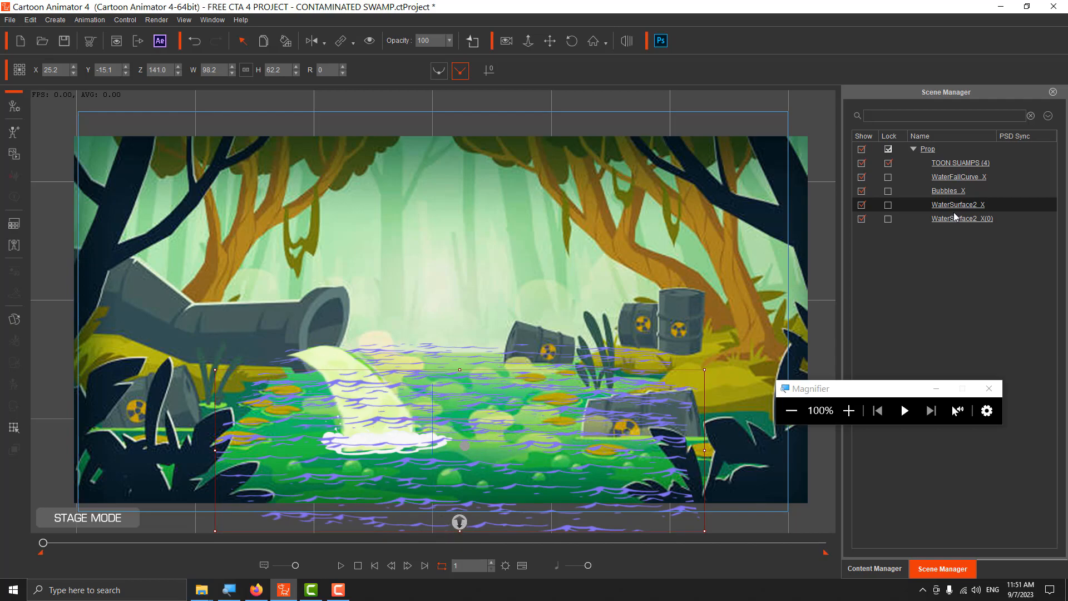
# Step: Bring the waterfall forward to Z about 267, scale it to about 397.9 by 126 and align it with the pipe
pyautogui.click(971, 178)
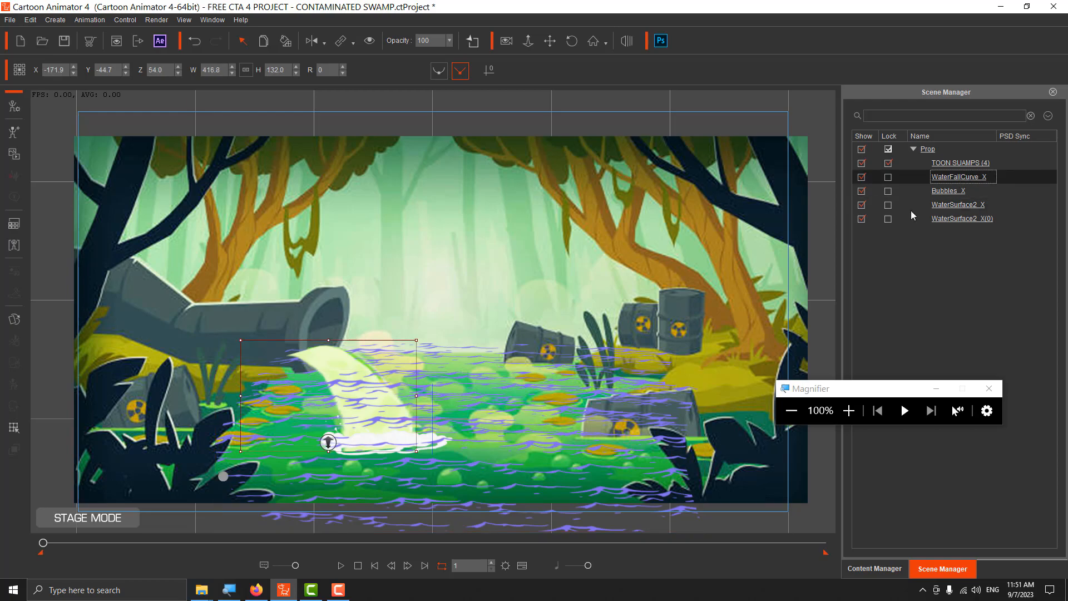
pyautogui.moveTo(328, 442); pyautogui.dragTo(316, 481)
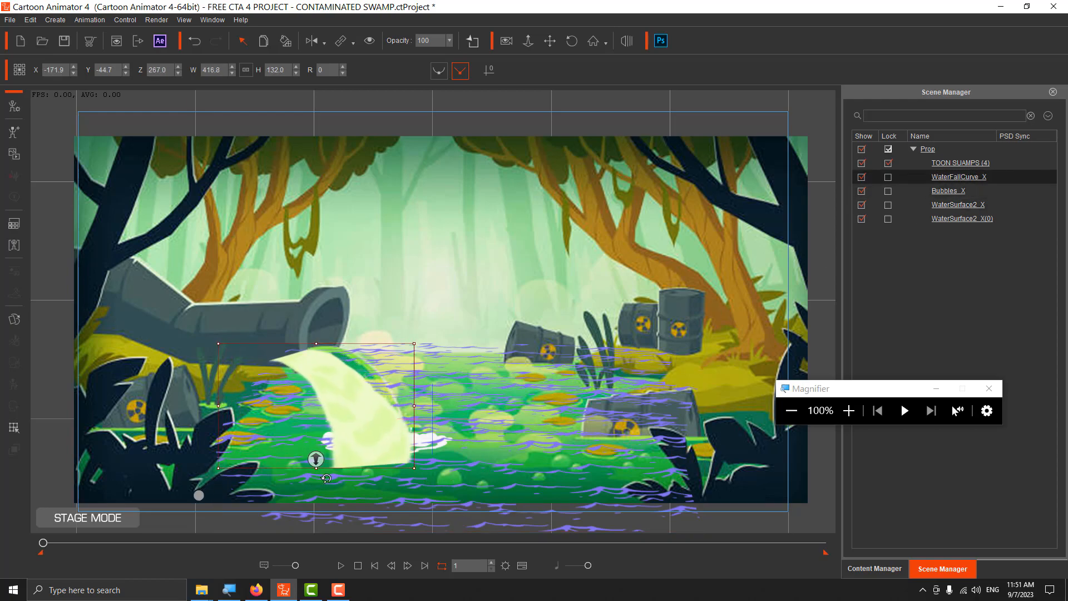
pyautogui.moveTo(365, 441); pyautogui.dragTo(388, 432)
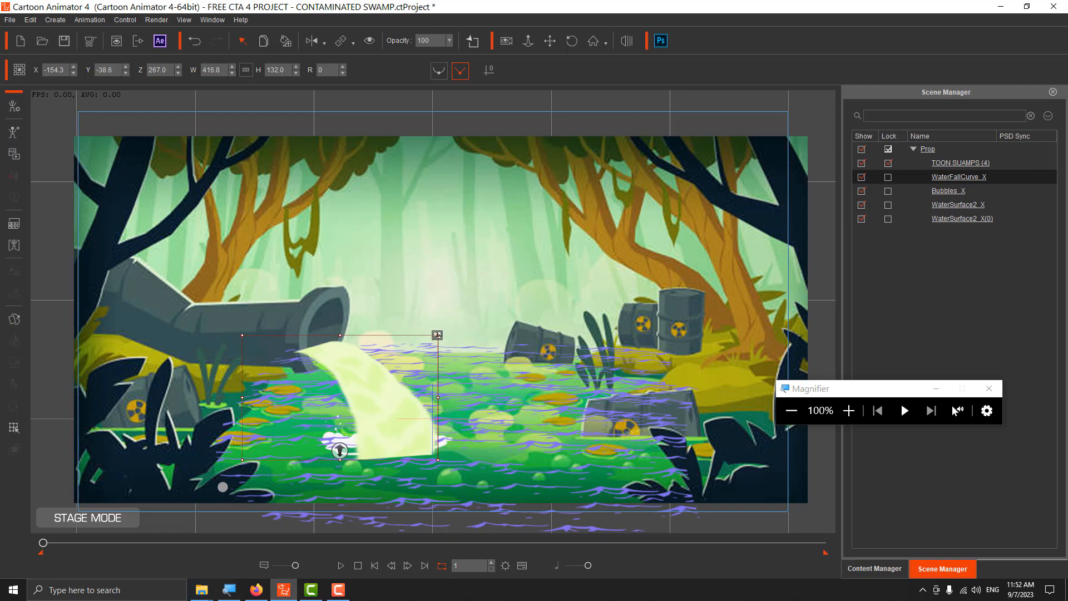
pyautogui.moveTo(436, 335); pyautogui.dragTo(426, 341)
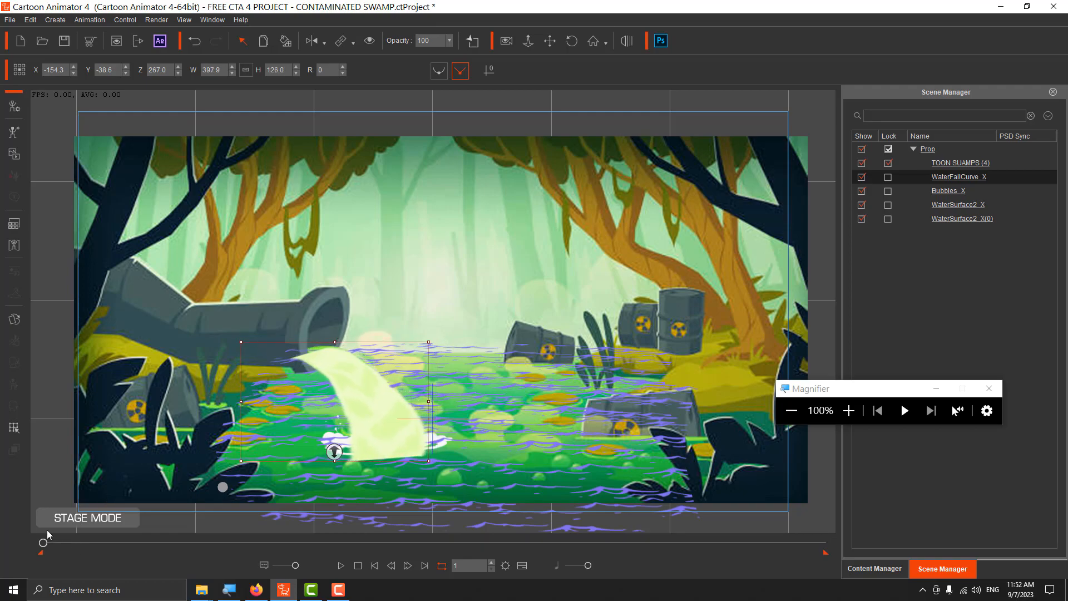
pyautogui.moveTo(370, 401); pyautogui.dragTo(375, 401)
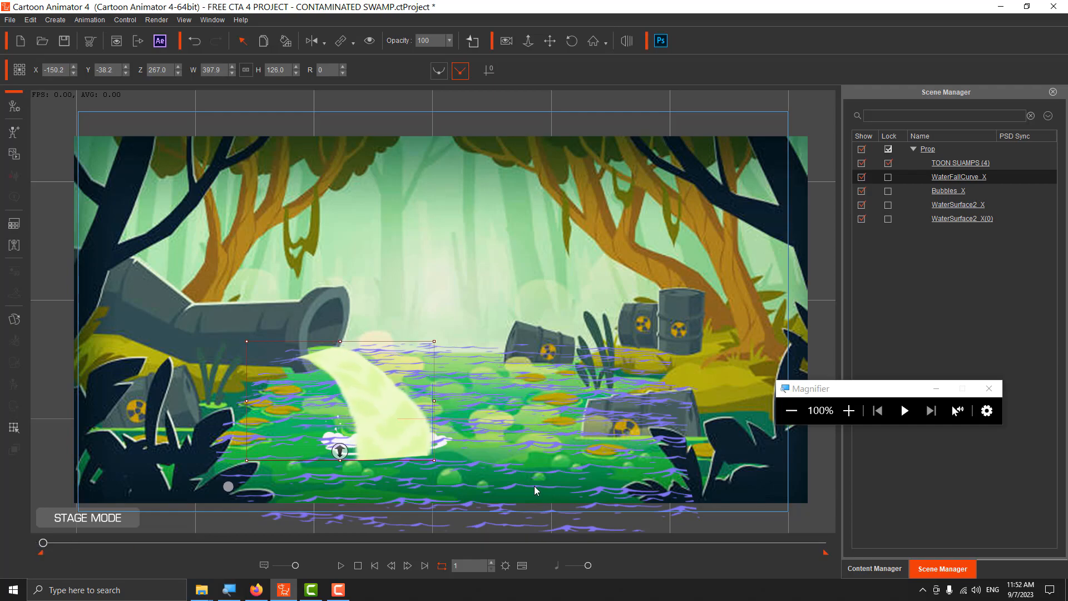
# Step: Set the copied water surface's hue to -180 in Render Style, moving the dialog clear of the water
pyautogui.click(978, 220)
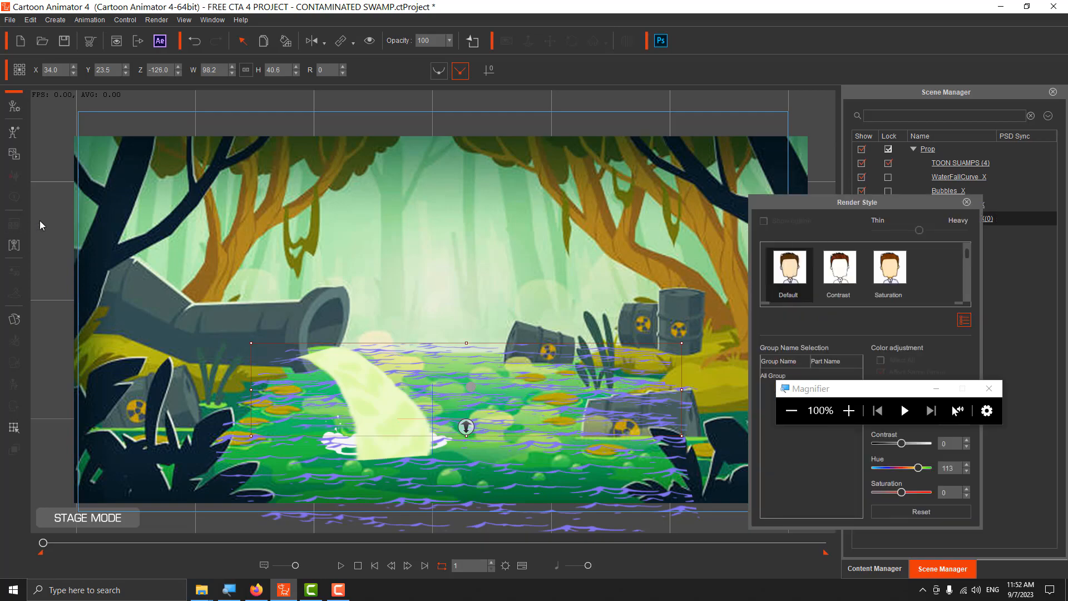
pyautogui.moveTo(871, 207); pyautogui.dragTo(666, 106)
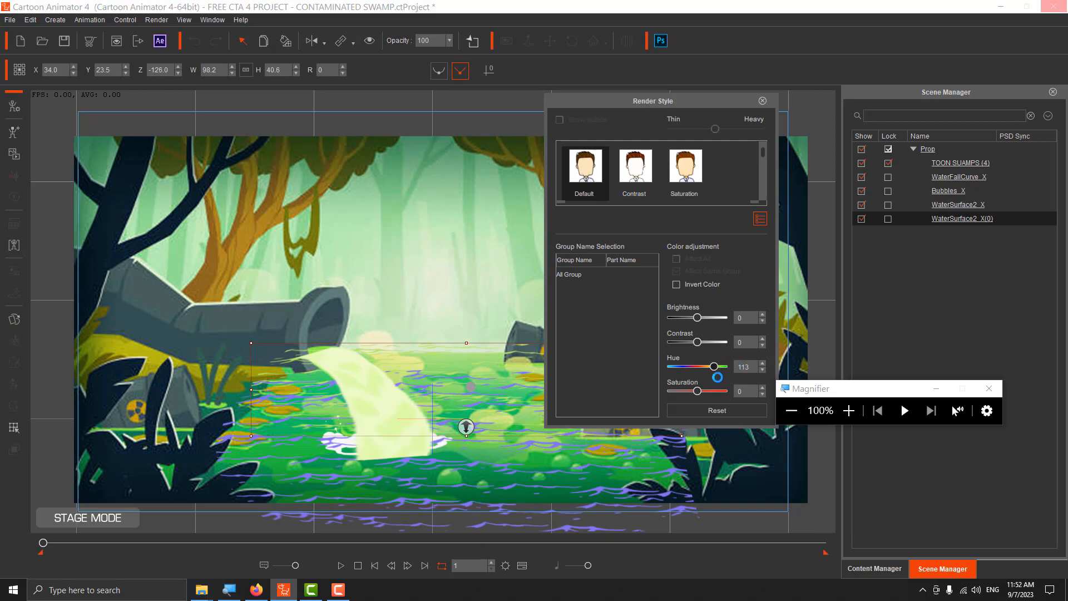
pyautogui.moveTo(716, 367); pyautogui.dragTo(638, 378)
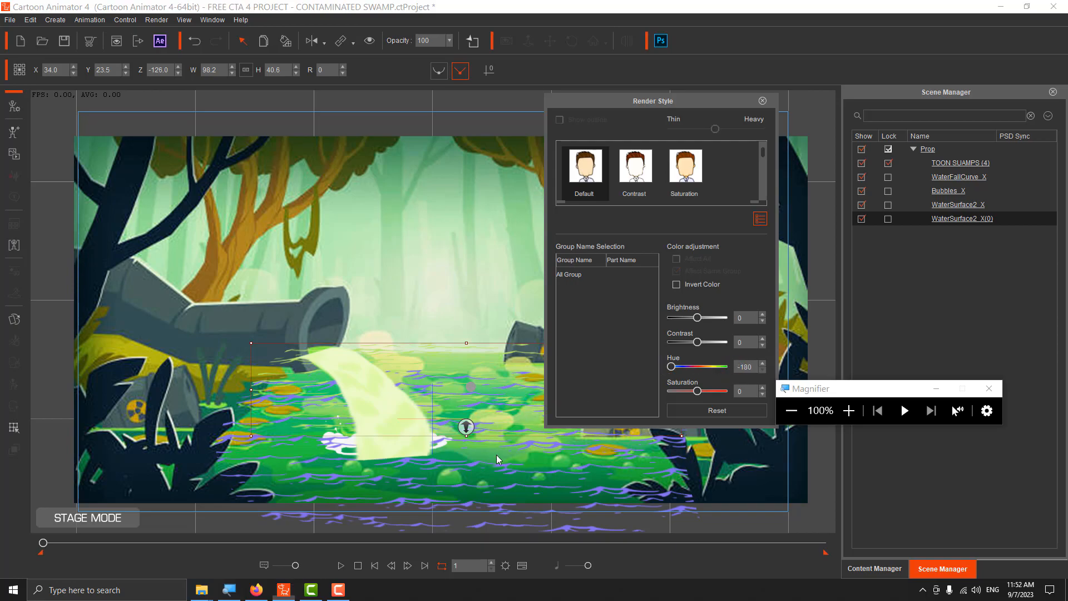
pyautogui.click(339, 589)
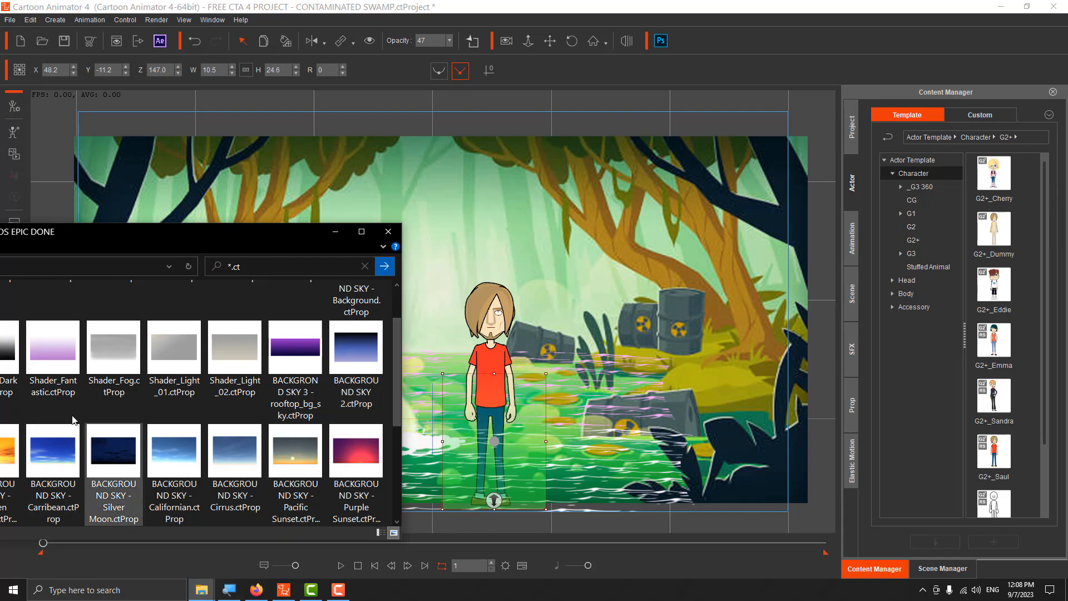
# Step: Bring the File Explorer window into view to examine the sky and shader props, select Shader_Afternoon.ctProp and slide the window aside
pyautogui.moveTo(178, 239); pyautogui.dragTo(464, 226)
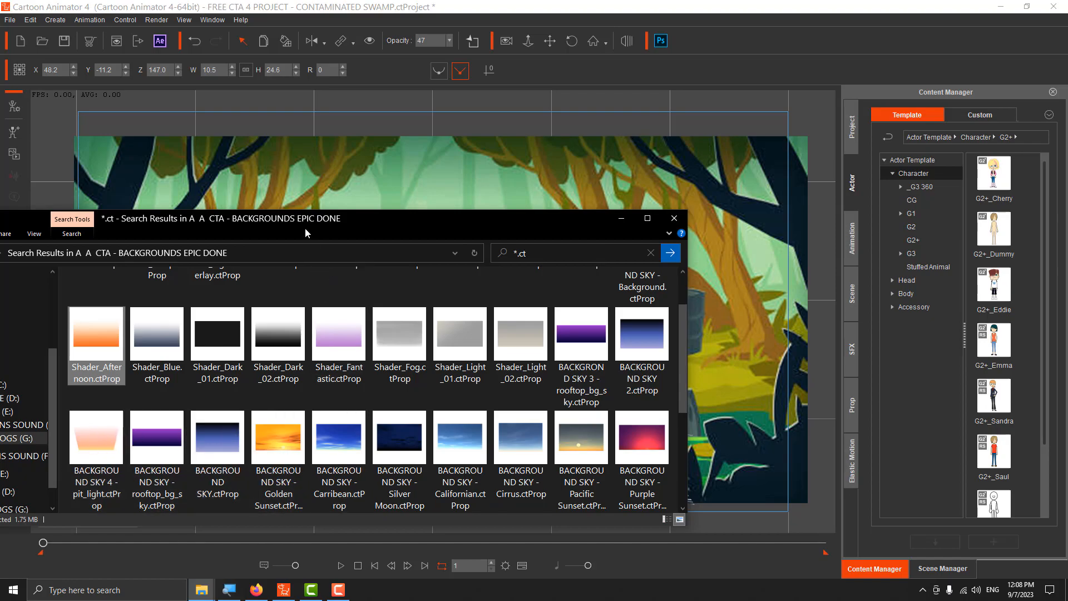
pyautogui.moveTo(114, 432); pyautogui.dragTo(109, 438)
pyautogui.click(105, 356)
pyautogui.moveTo(424, 225); pyautogui.dragTo(136, 250)
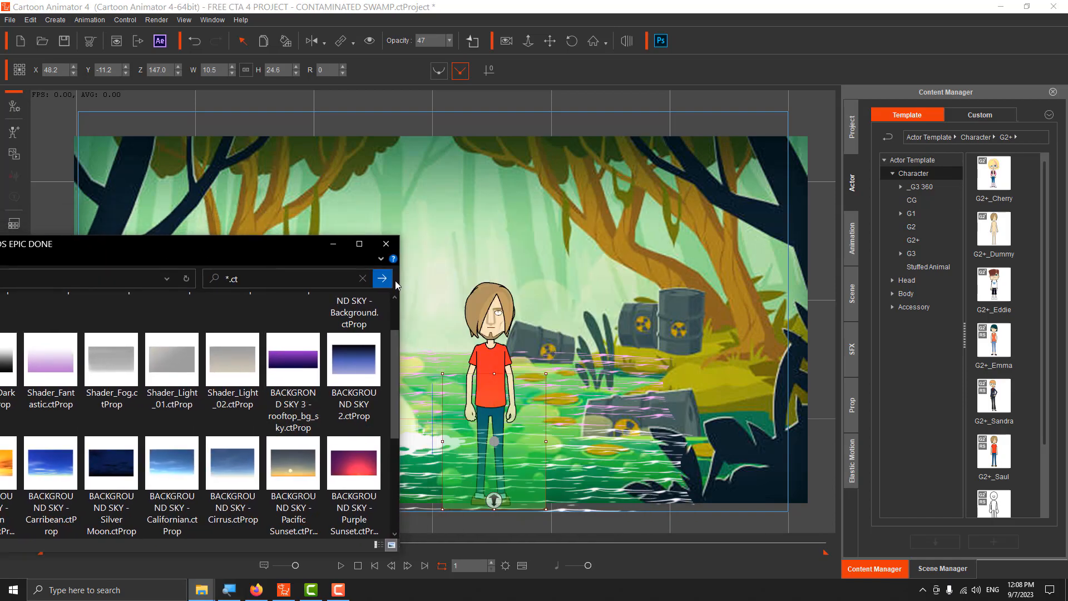
# Step: Close the File Explorer window and examine the link options for the selected translucent green overlay, leaving them without choosing one
pyautogui.click(385, 248)
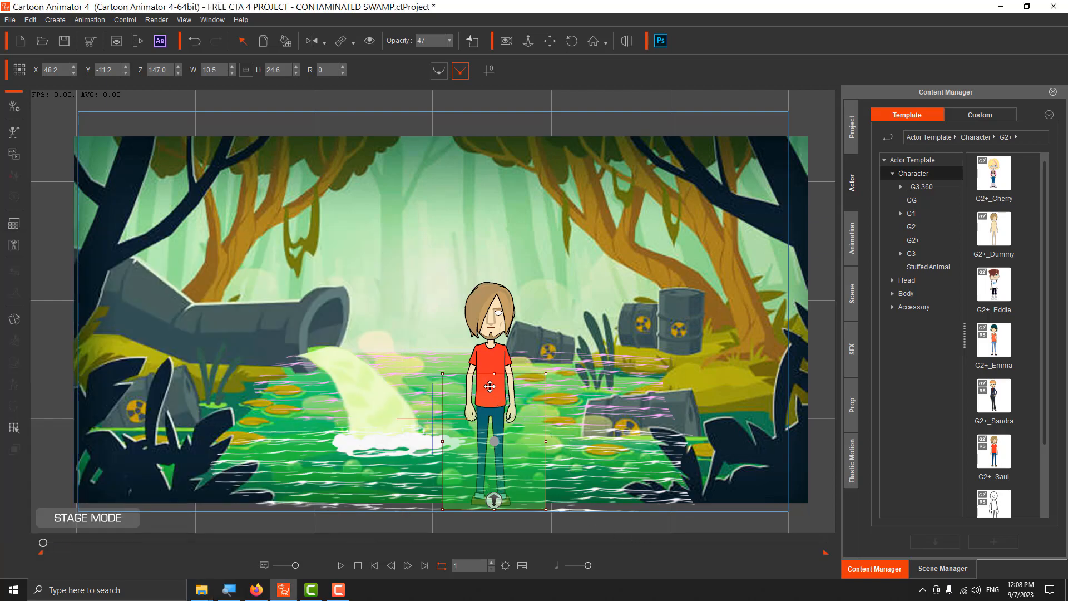
pyautogui.click(352, 47)
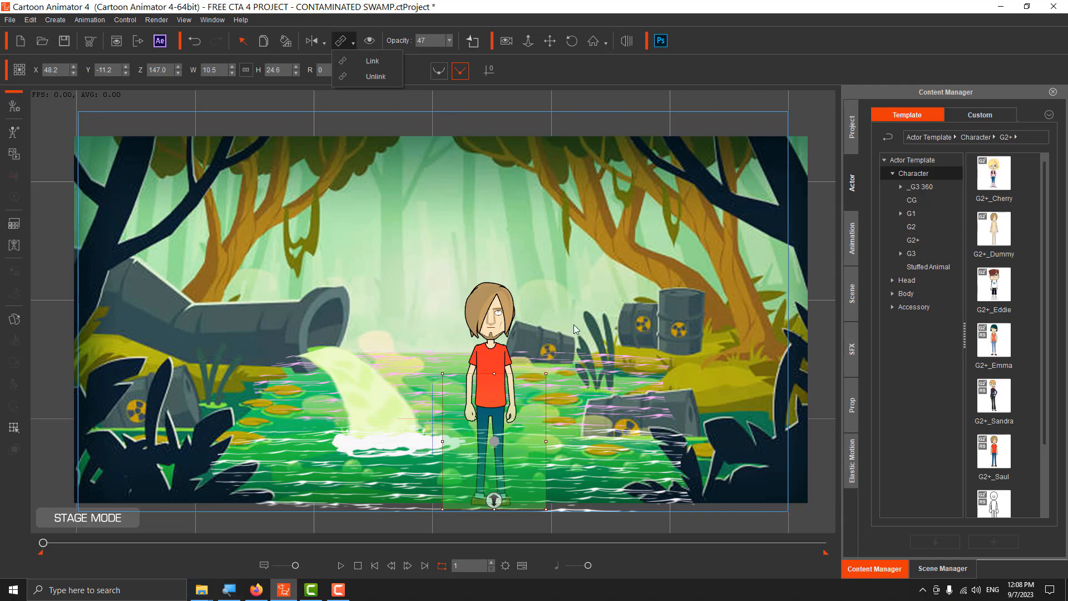
pyautogui.click(751, 70)
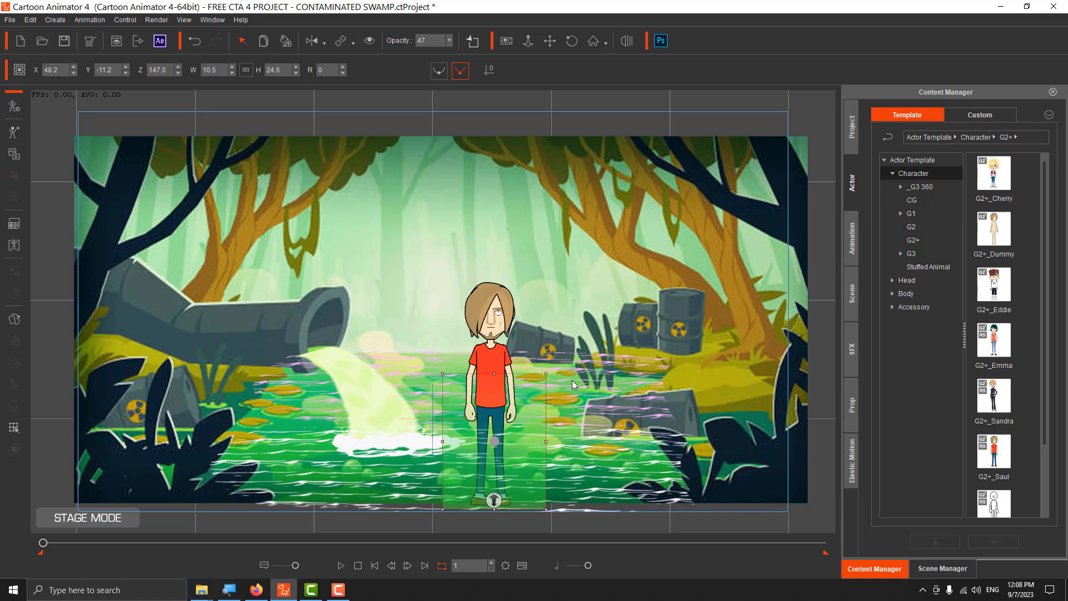
# Step: Shift the red-shirted character to about X 12 and back to about X 41, Y -66, and play the swamp animation as a preview
pyautogui.click(495, 340)
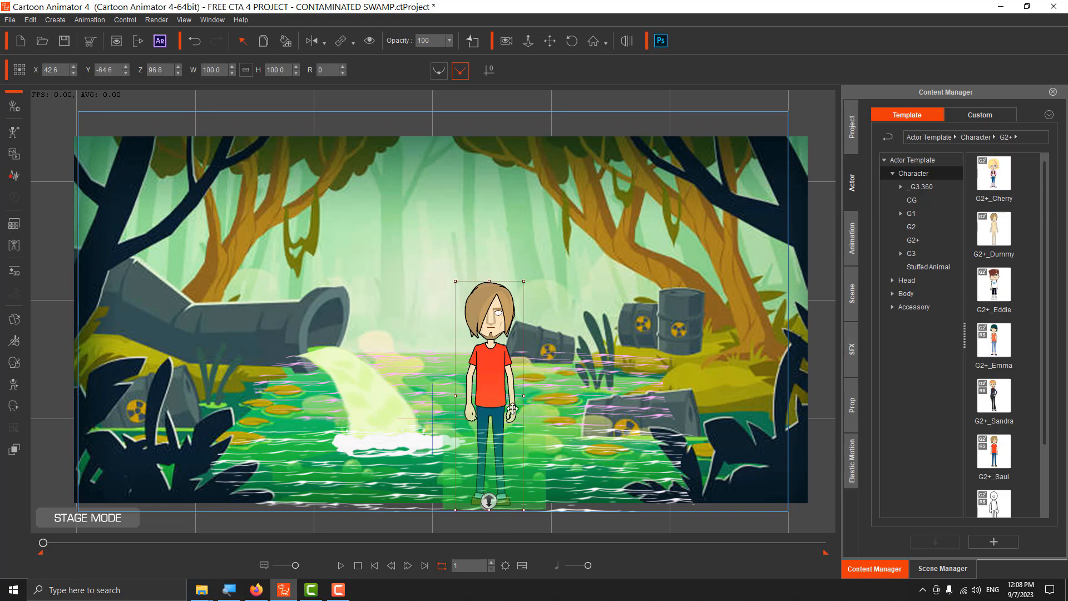
pyautogui.moveTo(511, 409); pyautogui.dragTo(445, 394)
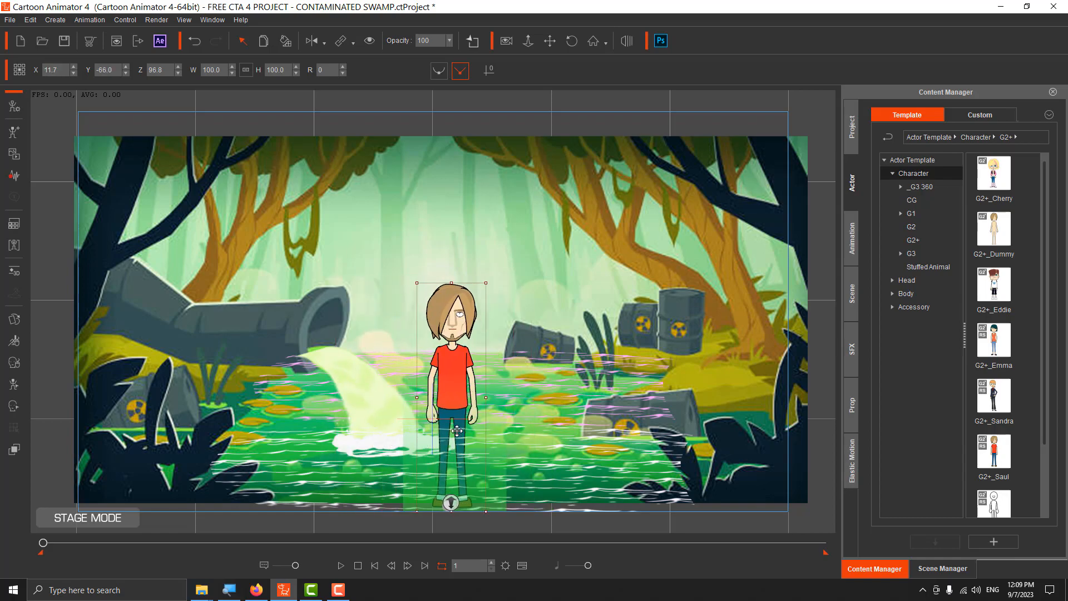
pyautogui.moveTo(470, 411); pyautogui.dragTo(506, 412)
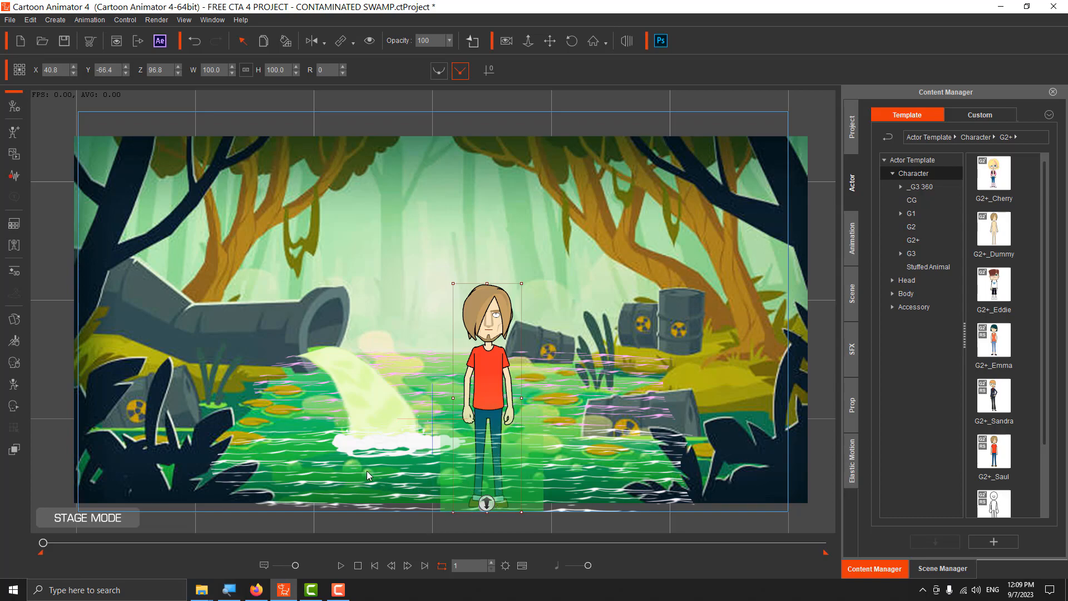
pyautogui.click(341, 565)
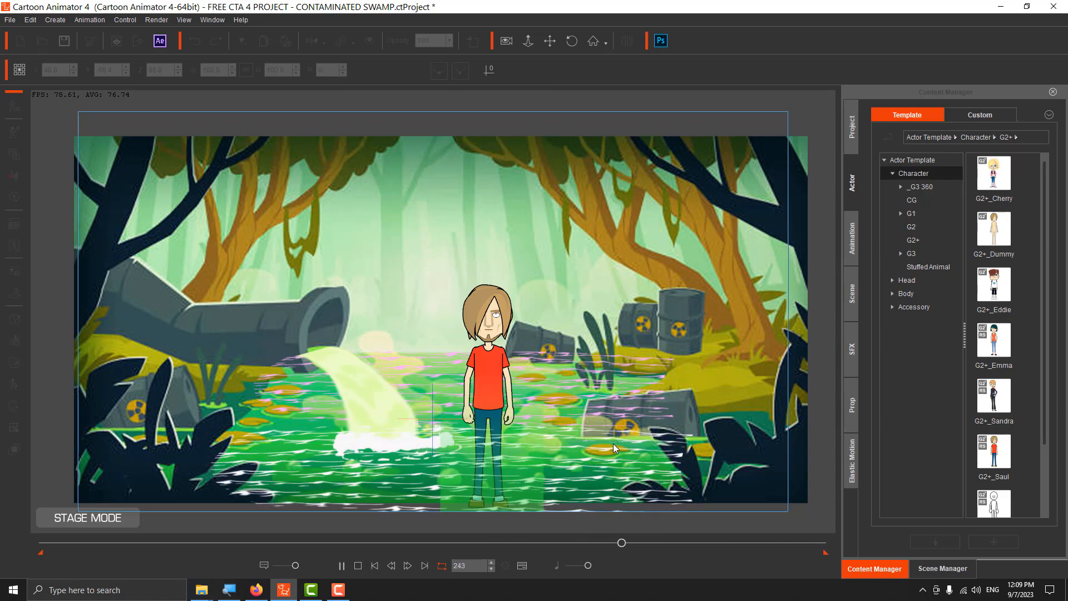
pyautogui.click(357, 565)
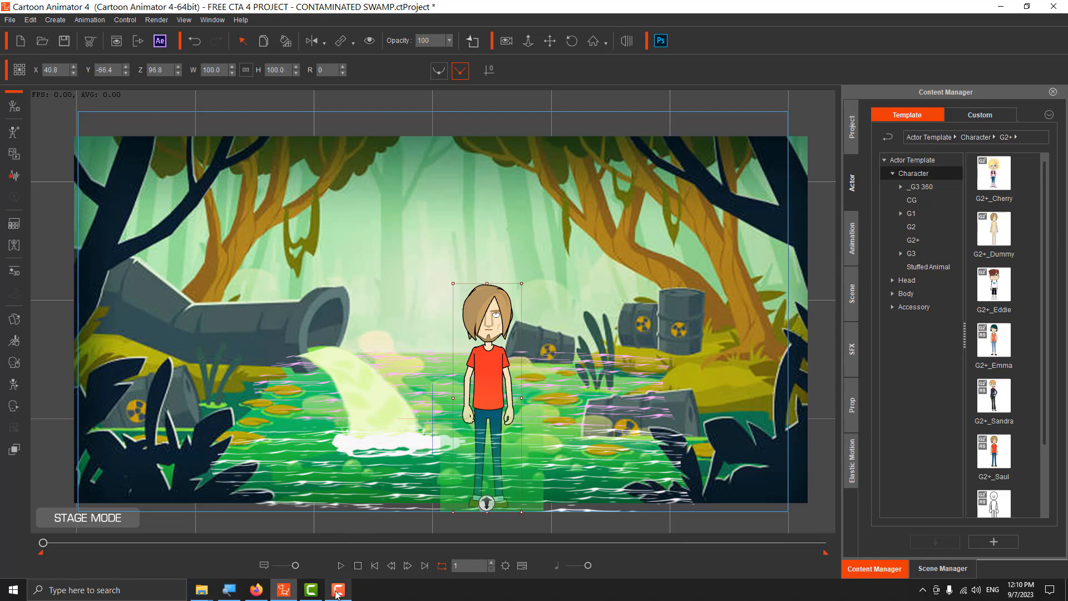
pyautogui.moveTo(337, 593)
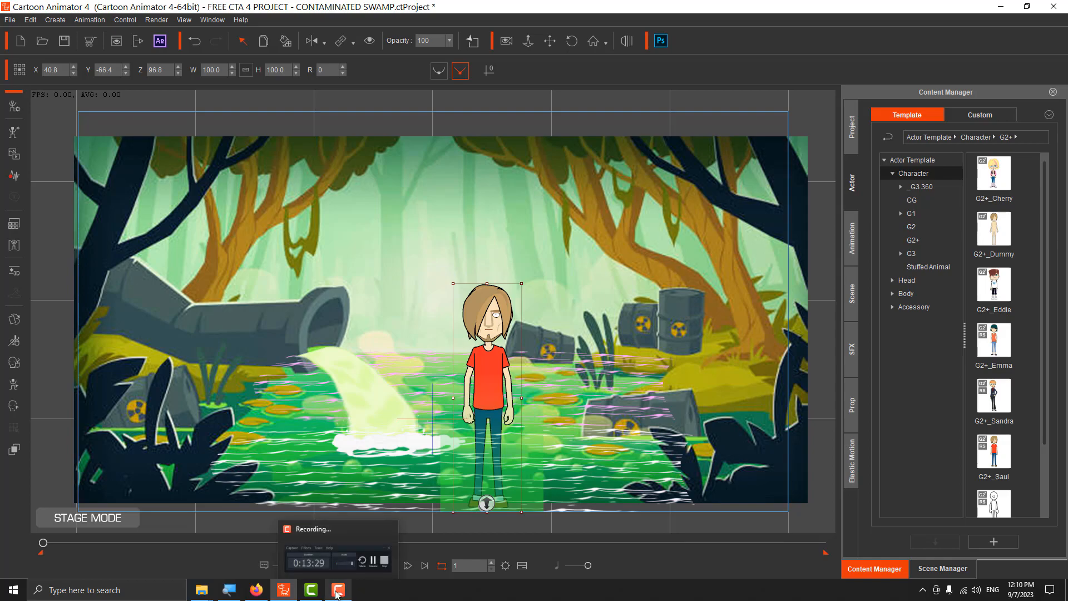
pyautogui.click(337, 592)
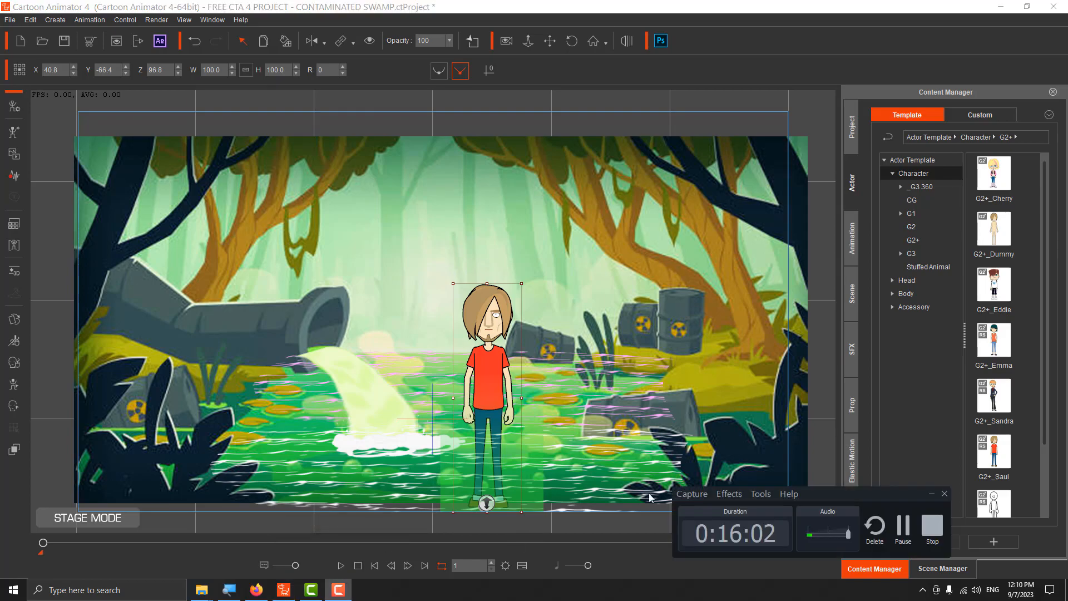
pyautogui.click(903, 525)
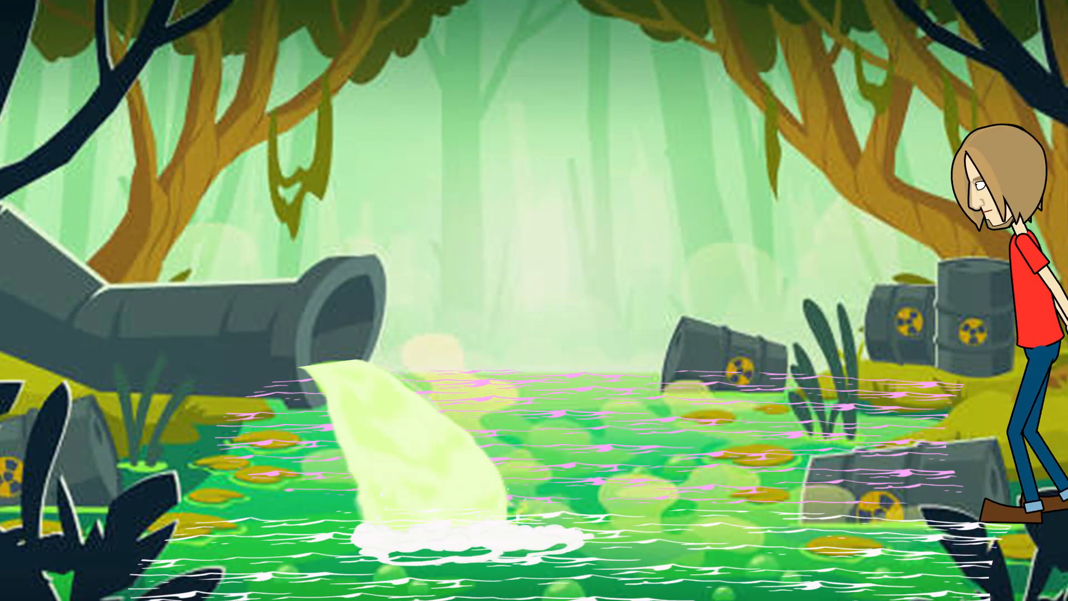